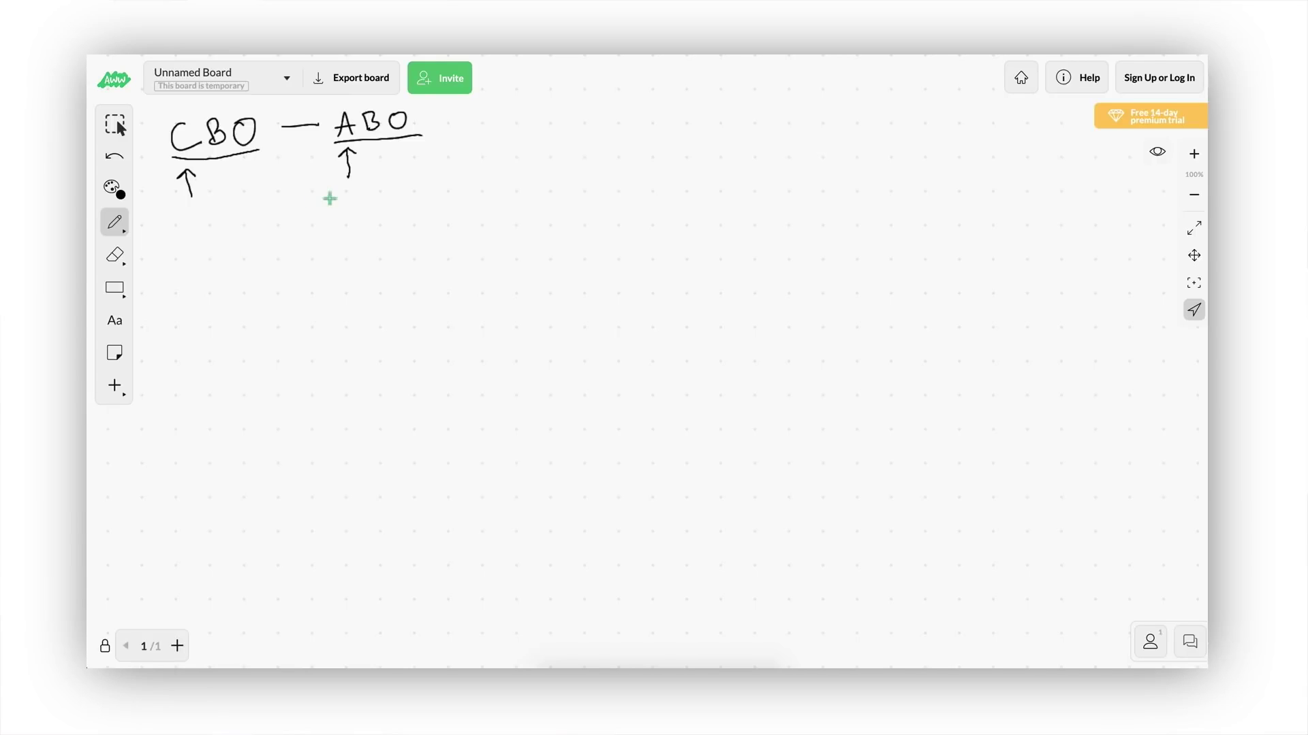
Add a second arrow beneath both ABO and CBO, and draw a box around ABO with its arrows
mouse_move(379, 179)
left_mouse_down()
mouse_move(363, 156)
mouse_move(375, 155)
left_mouse_up()
mouse_move(221, 195)
left_mouse_down()
mouse_move(201, 172)
mouse_move(219, 177)
left_mouse_up()
mouse_move(331, 112)
left_mouse_down()
mouse_move(321, 152)
mouse_move(368, 185)
mouse_move(449, 153)
mouse_move(419, 107)
mouse_move(329, 115)
left_mouse_up()
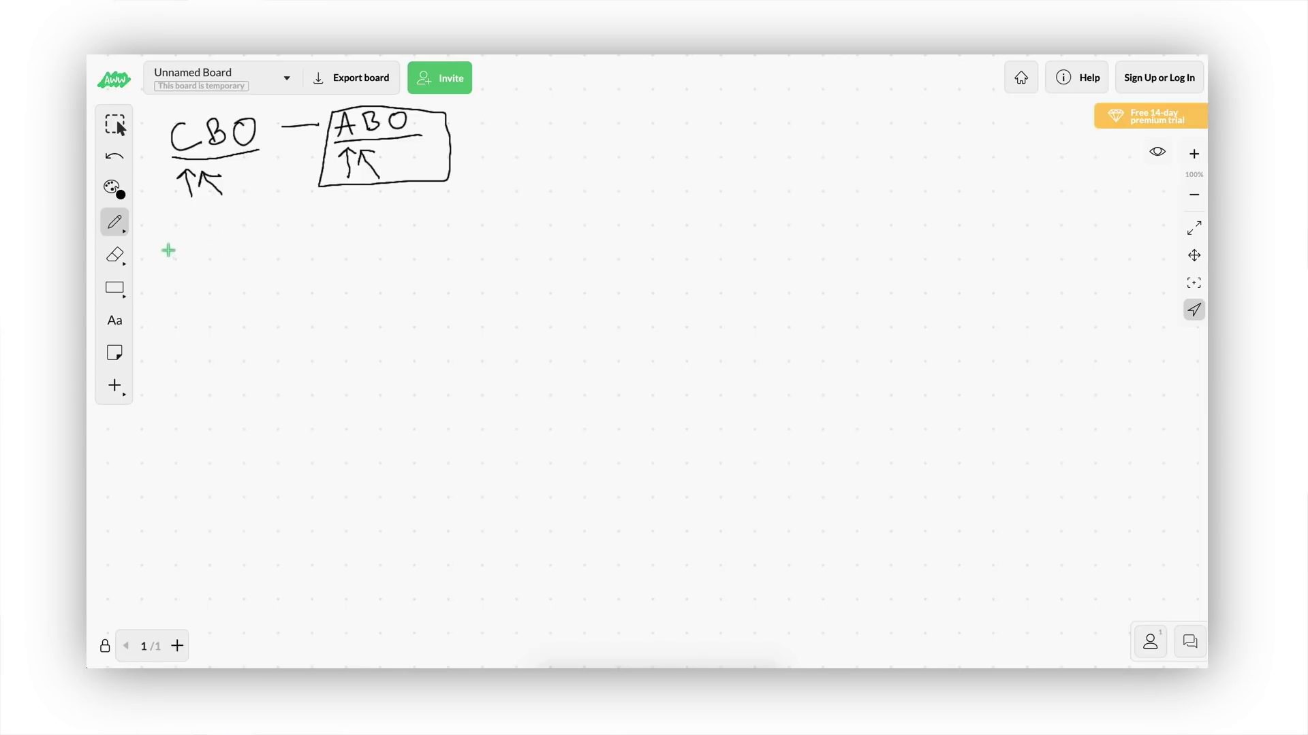
Sketch a hierarchy from a circled C through three lines to "Adset" and three more to "ads/creative", with an arrow pointing at Adset
left_click_drag(175, 248, 188, 273)
mouse_move(166, 286)
left_mouse_down()
mouse_move(155, 322)
mouse_move(180, 316)
mouse_move(212, 332)
mouse_move(167, 347)
mouse_move(222, 354)
left_mouse_up()
left_click_drag(209, 346, 229, 341)
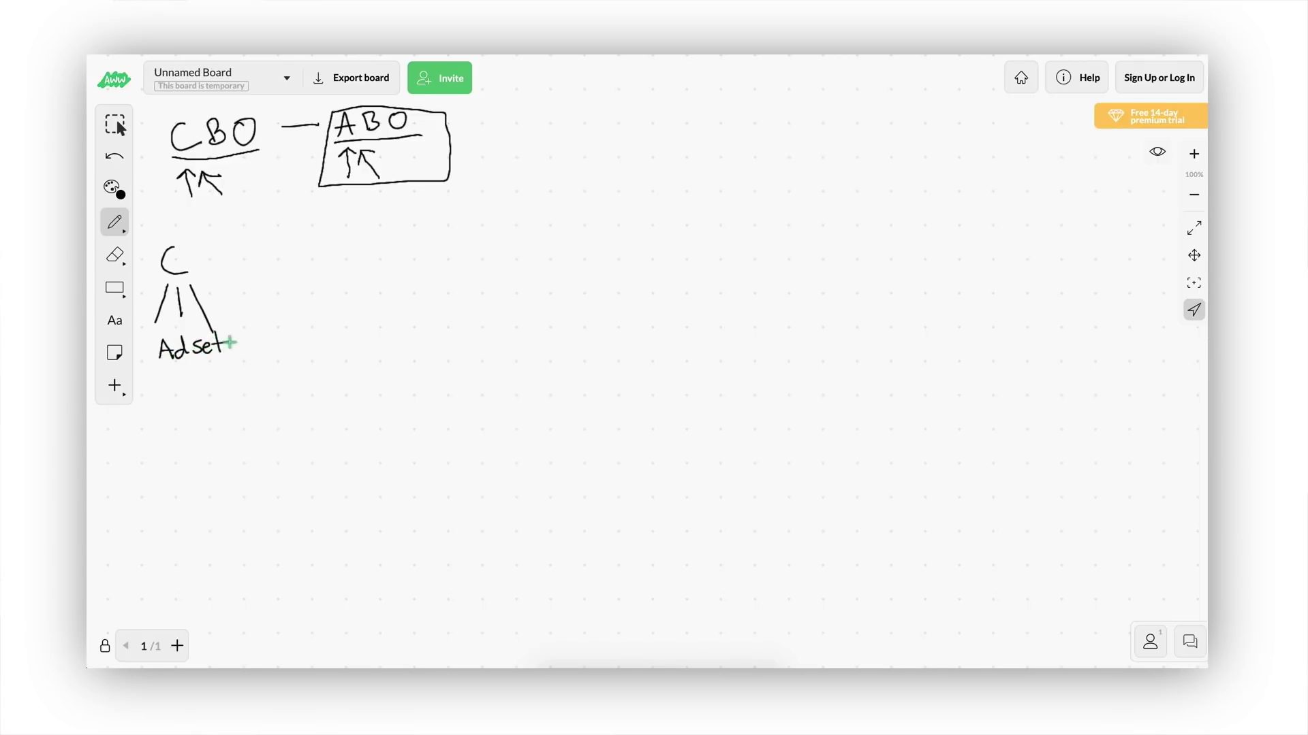
mouse_move(165, 370)
left_mouse_down()
mouse_move(154, 407)
mouse_move(176, 393)
left_mouse_up()
mouse_move(186, 374)
left_mouse_down()
mouse_move(206, 407)
mouse_move(174, 431)
mouse_move(208, 438)
mouse_move(263, 406)
mouse_move(300, 412)
left_mouse_up()
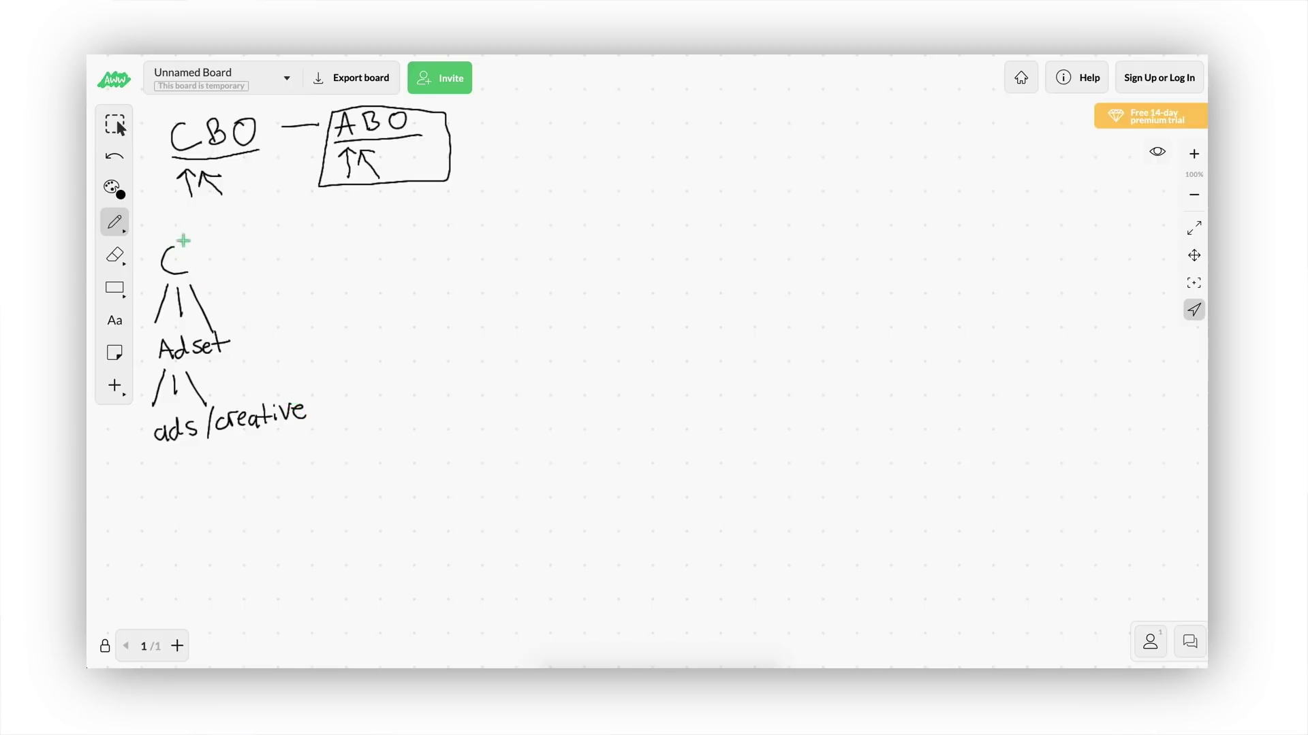
mouse_move(181, 238)
left_mouse_down()
mouse_move(170, 290)
mouse_move(199, 242)
mouse_move(179, 238)
left_mouse_up()
mouse_move(320, 320)
left_mouse_down()
mouse_move(245, 329)
mouse_move(248, 344)
left_mouse_up()
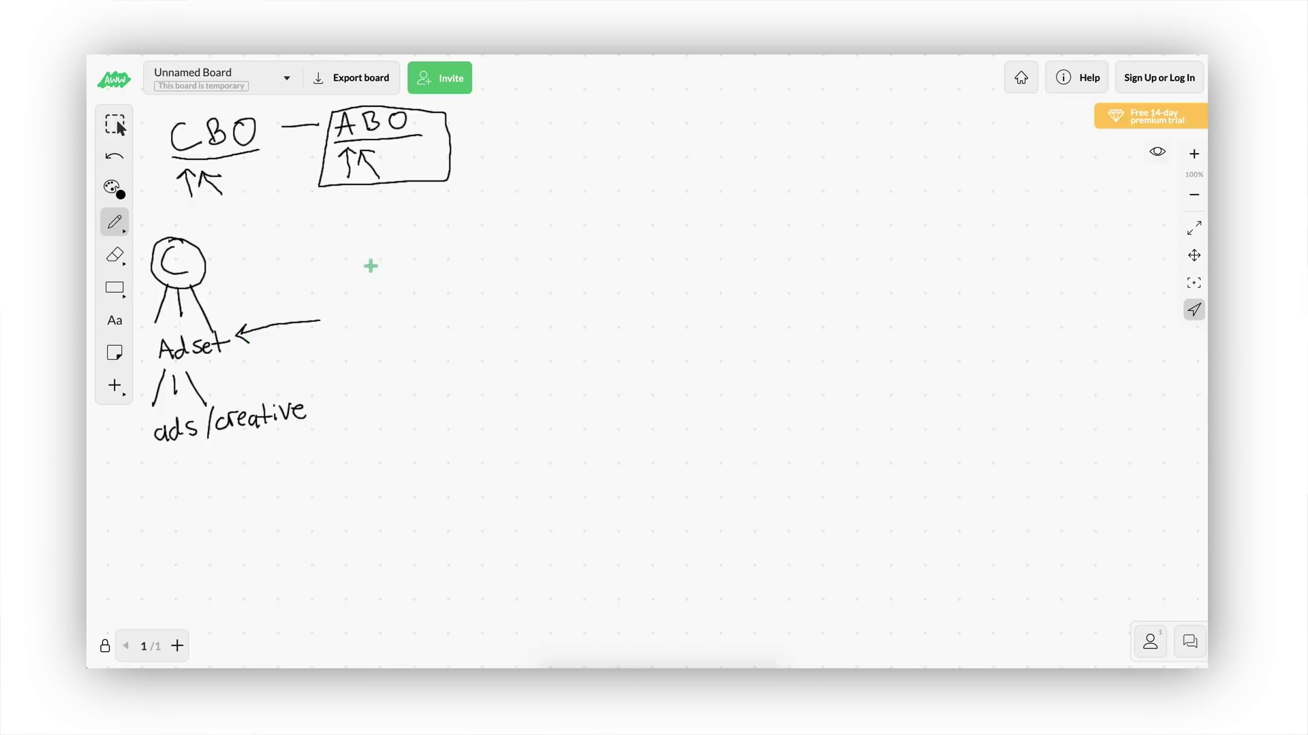
Draw a second circled C beside the hierarchy with four branches labelled weight loss, keto, fitness and weight watch
mouse_move(385, 259)
left_mouse_down()
mouse_move(373, 286)
mouse_move(389, 282)
mouse_move(355, 272)
mouse_move(404, 267)
mouse_move(399, 237)
mouse_move(446, 236)
mouse_move(431, 290)
mouse_move(391, 330)
mouse_move(465, 337)
left_mouse_up()
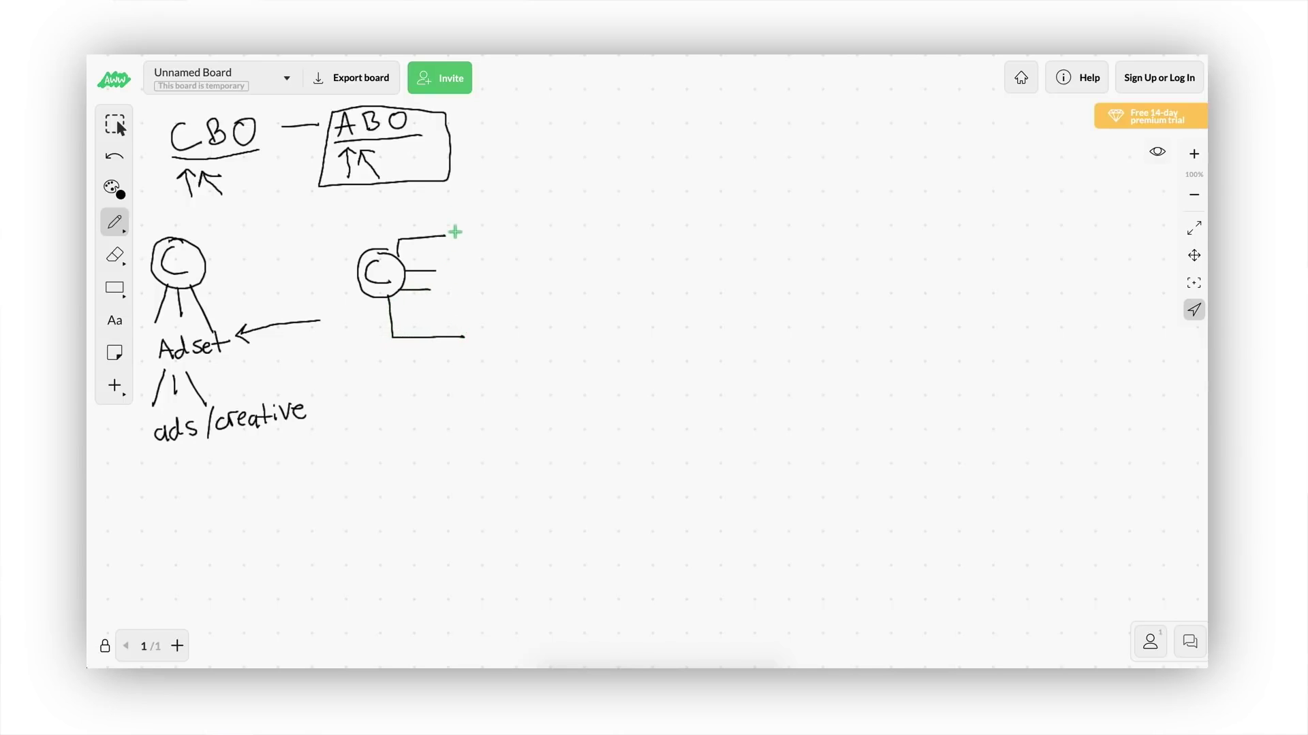
mouse_move(452, 233)
left_mouse_down()
mouse_move(528, 219)
mouse_move(578, 234)
left_mouse_up()
mouse_move(447, 269)
left_mouse_down()
mouse_move(483, 270)
mouse_move(455, 287)
mouse_move(517, 291)
left_mouse_up()
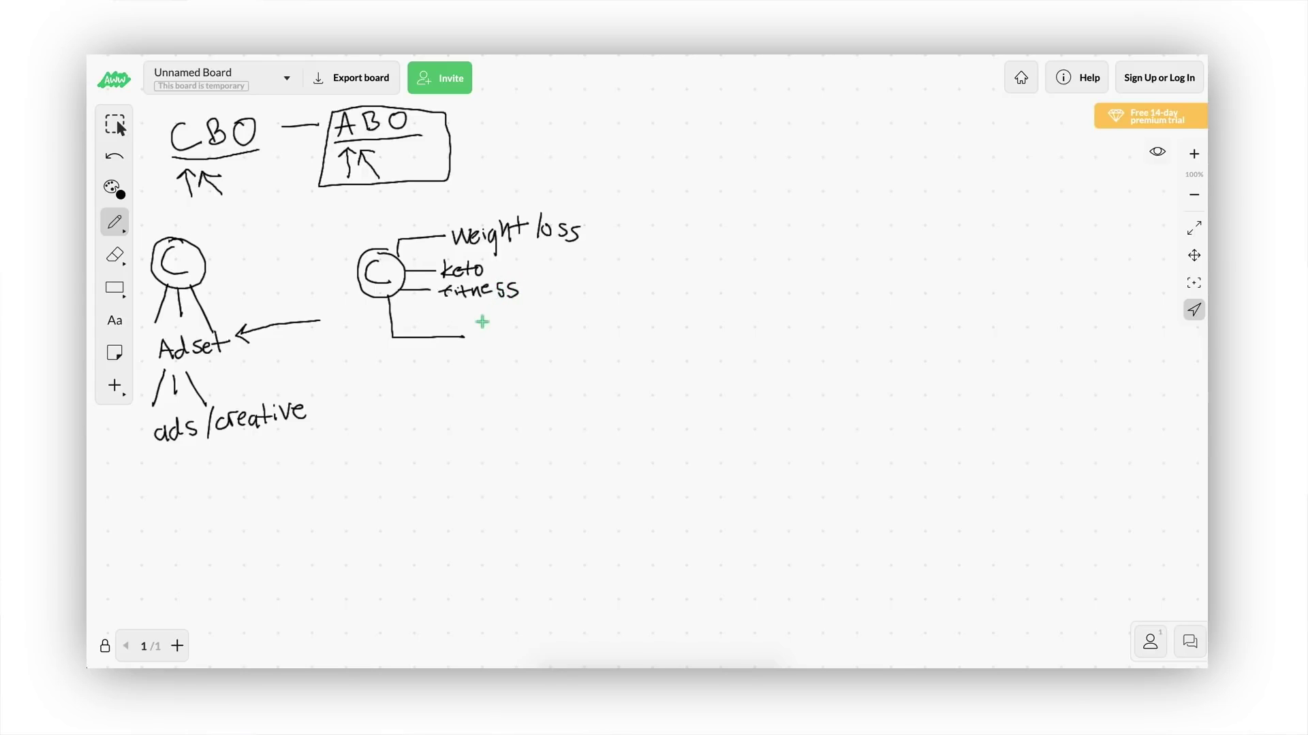
mouse_move(475, 333)
left_mouse_down()
mouse_move(502, 326)
mouse_move(513, 341)
mouse_move(538, 309)
mouse_move(634, 322)
left_mouse_up()
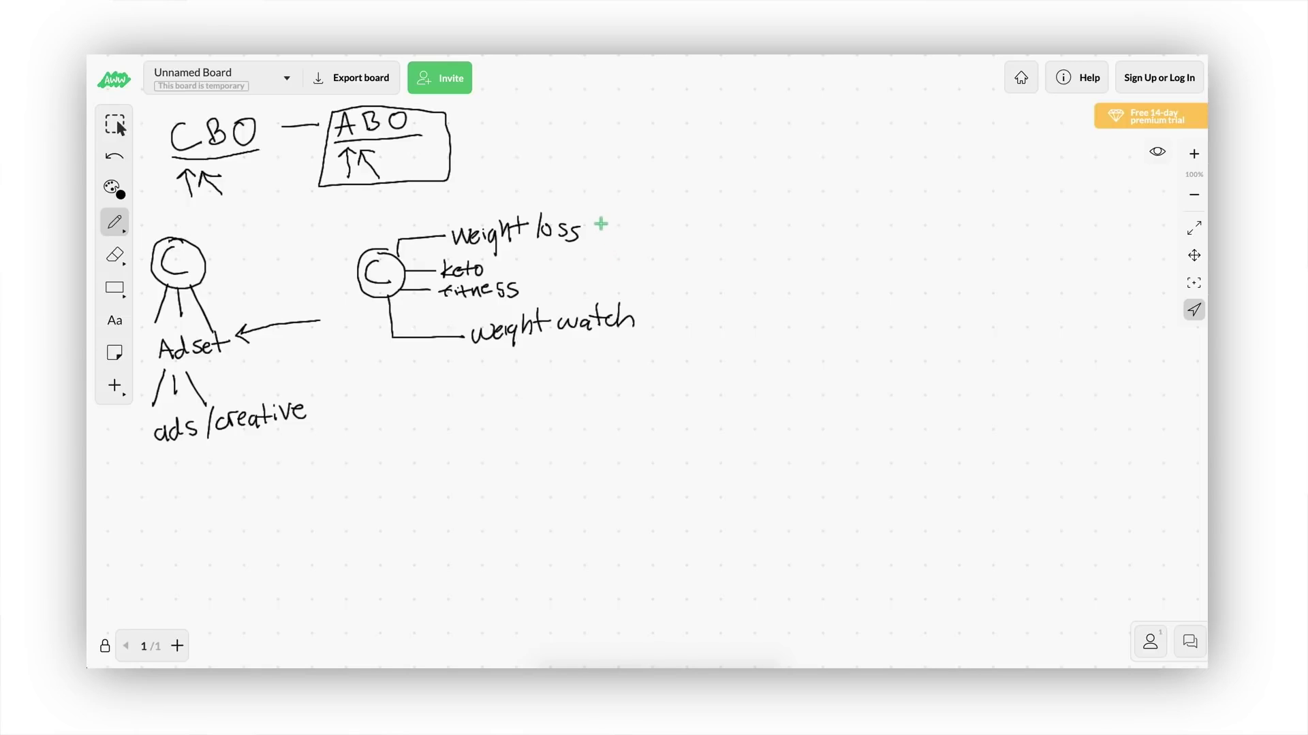
Bracket the four interests together and write "MW" and "30-55" at the end of the connecting line
mouse_move(593, 224)
left_mouse_down()
mouse_move(639, 230)
mouse_move(647, 308)
mouse_move(635, 312)
left_mouse_up()
left_click_drag(645, 264, 672, 261)
mouse_move(678, 260)
left_mouse_down()
mouse_move(680, 244)
mouse_move(693, 260)
mouse_move(728, 239)
left_mouse_up()
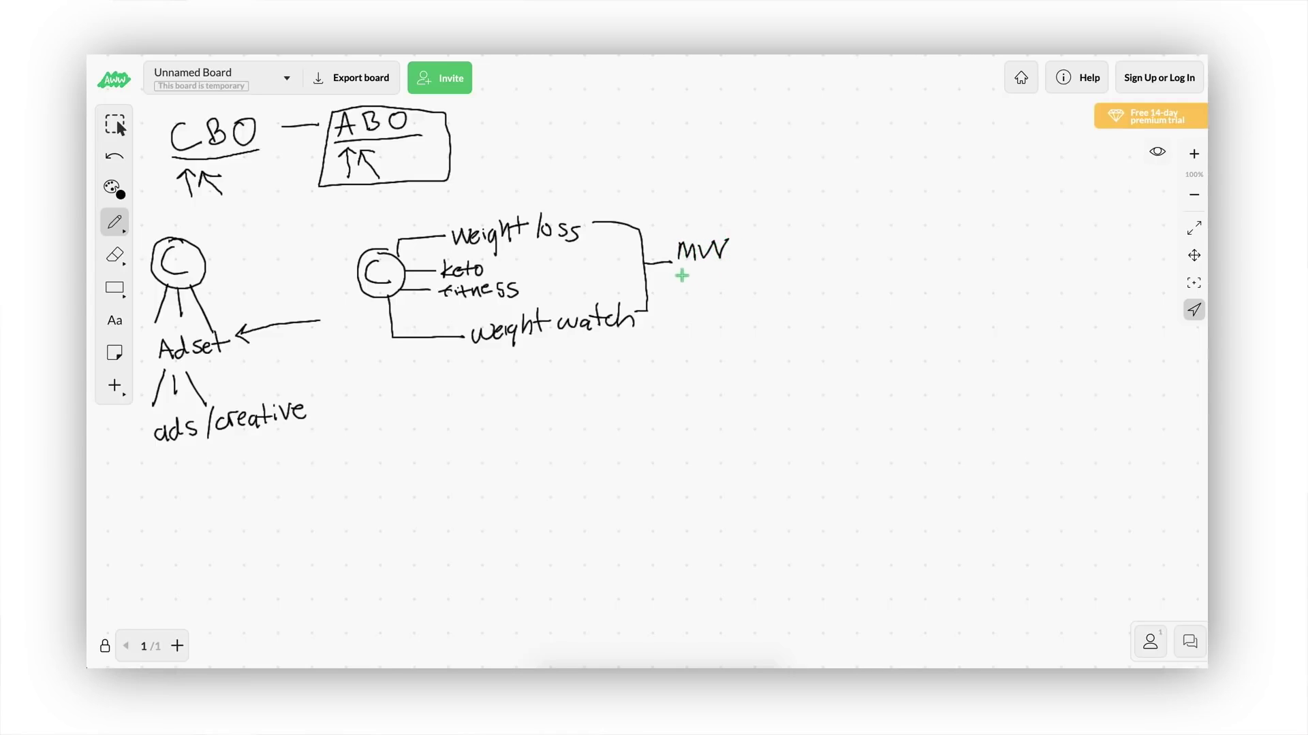
mouse_move(675, 274)
left_mouse_down()
mouse_move(684, 290)
mouse_move(696, 275)
mouse_move(723, 288)
left_mouse_up()
mouse_move(725, 271)
left_mouse_down()
mouse_move(735, 289)
mouse_move(754, 268)
left_mouse_up()
List USA, Canada, NZ and "Austra" below the age range, and circle USA
left_click_drag(686, 297, 697, 298)
left_click_drag(710, 296, 702, 311)
mouse_move(713, 311)
left_mouse_down()
mouse_move(726, 295)
mouse_move(734, 311)
left_mouse_up()
left_click_drag(721, 304, 730, 301)
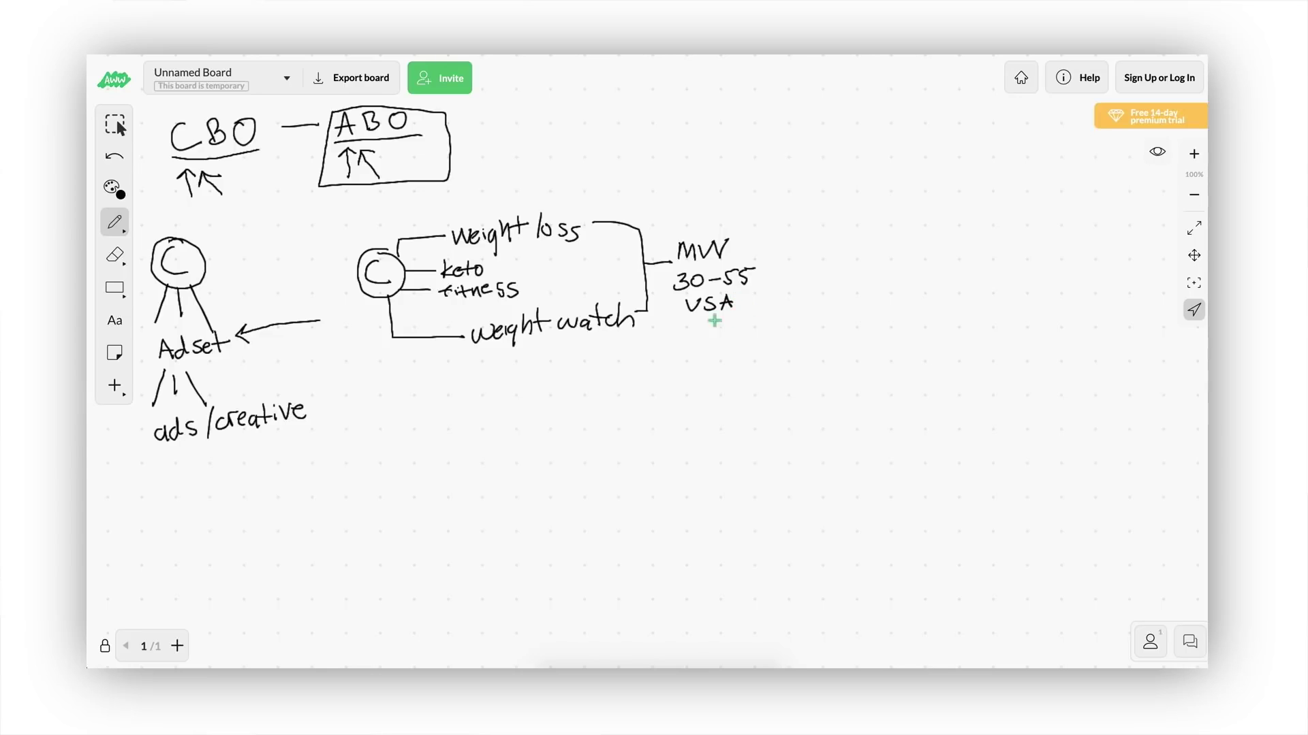
mouse_move(677, 310)
left_mouse_down()
mouse_move(697, 329)
mouse_move(744, 316)
mouse_move(753, 329)
left_mouse_up()
mouse_move(677, 346)
left_mouse_down()
mouse_move(730, 344)
mouse_move(702, 365)
mouse_move(767, 353)
left_mouse_up()
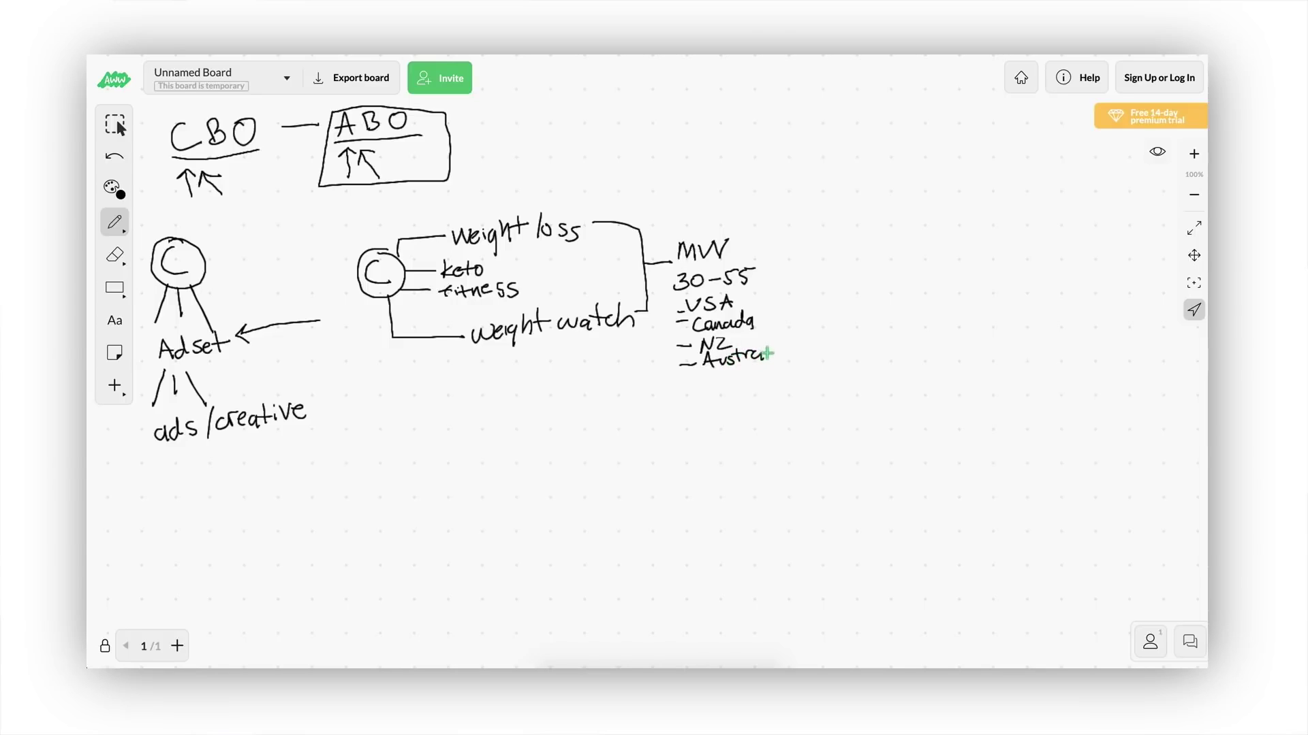
mouse_move(767, 297)
left_mouse_down()
mouse_move(725, 293)
mouse_move(688, 314)
mouse_move(747, 297)
left_mouse_up()
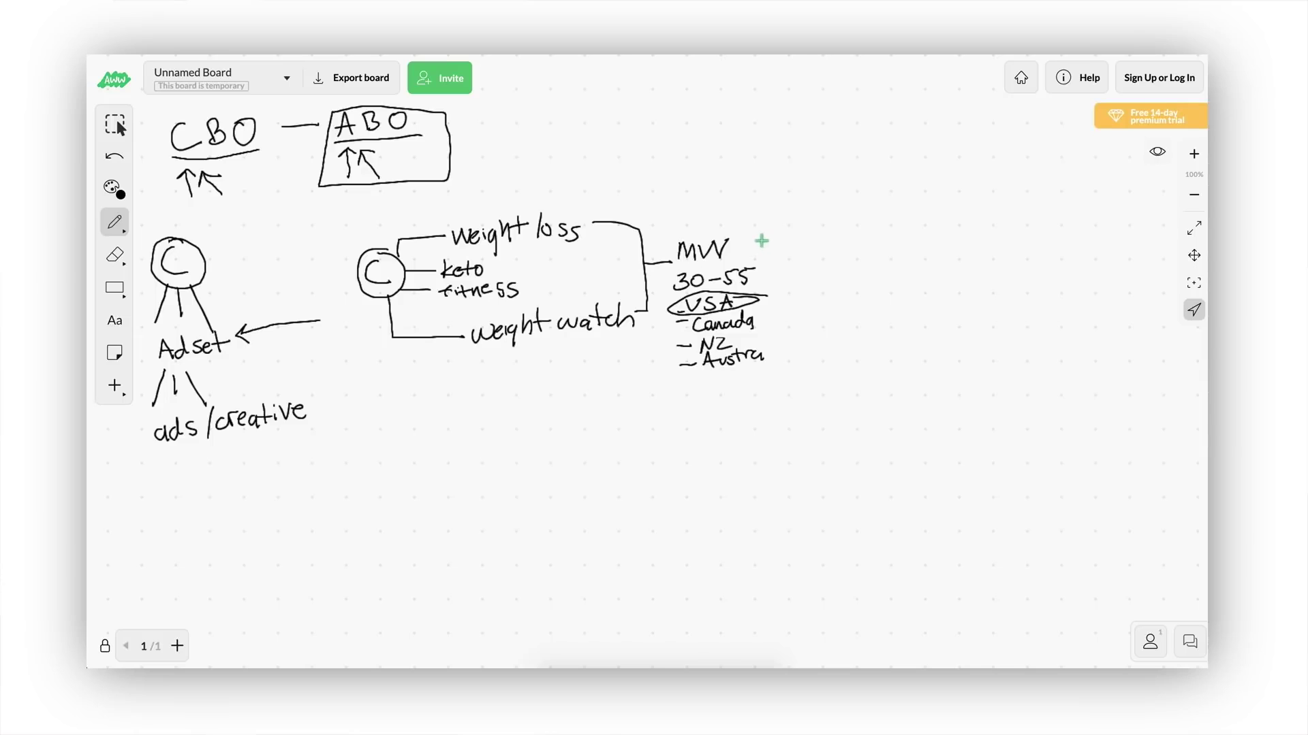
Bracket the audience details into three outgoing branches, and add a bracket underneath with "$15 - $25" written below it
mouse_move(750, 239)
left_mouse_down()
mouse_move(788, 265)
mouse_move(792, 293)
mouse_move(770, 298)
left_mouse_up()
mouse_move(784, 245)
left_mouse_down()
mouse_move(827, 231)
mouse_move(821, 262)
mouse_move(844, 295)
left_mouse_up()
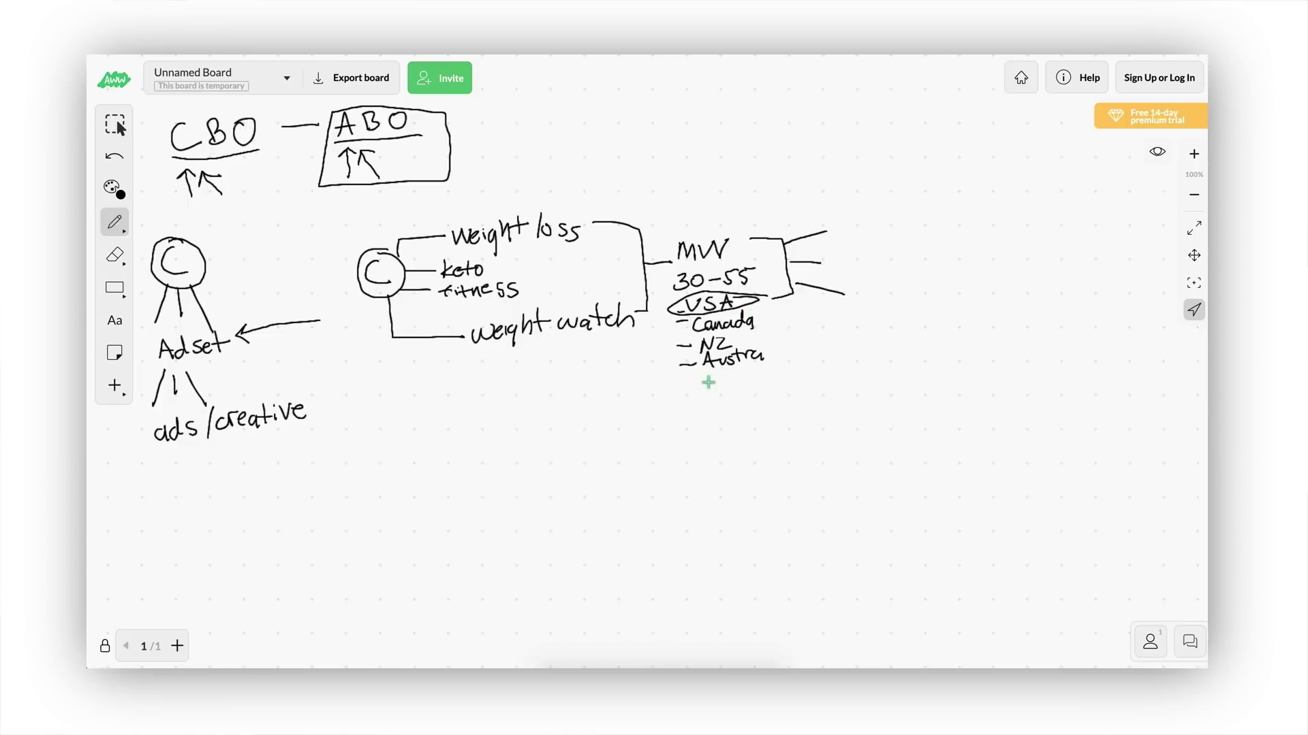
mouse_move(668, 368)
left_mouse_down()
mouse_move(719, 390)
mouse_move(792, 352)
left_mouse_up()
left_click_drag(707, 417, 698, 446)
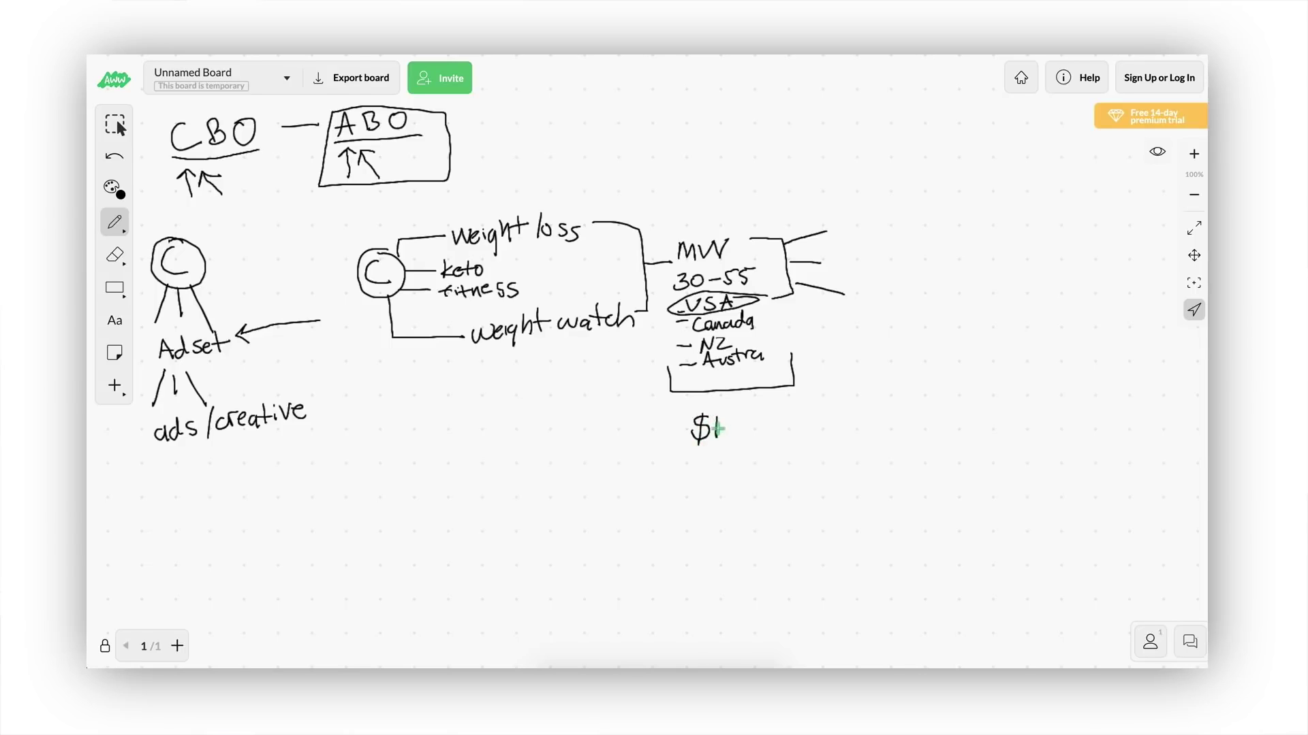
mouse_move(740, 426)
left_mouse_down()
mouse_move(762, 437)
mouse_move(804, 410)
left_mouse_up()
Write a boxed, ticked "4-10" above the audience details and add a third arrow beneath CBO
left_click_drag(681, 171, 689, 185)
mouse_move(683, 174)
left_mouse_down()
mouse_move(681, 197)
mouse_move(699, 181)
mouse_move(703, 194)
mouse_move(715, 172)
mouse_move(737, 196)
mouse_move(700, 153)
mouse_move(664, 197)
mouse_move(685, 200)
left_mouse_up()
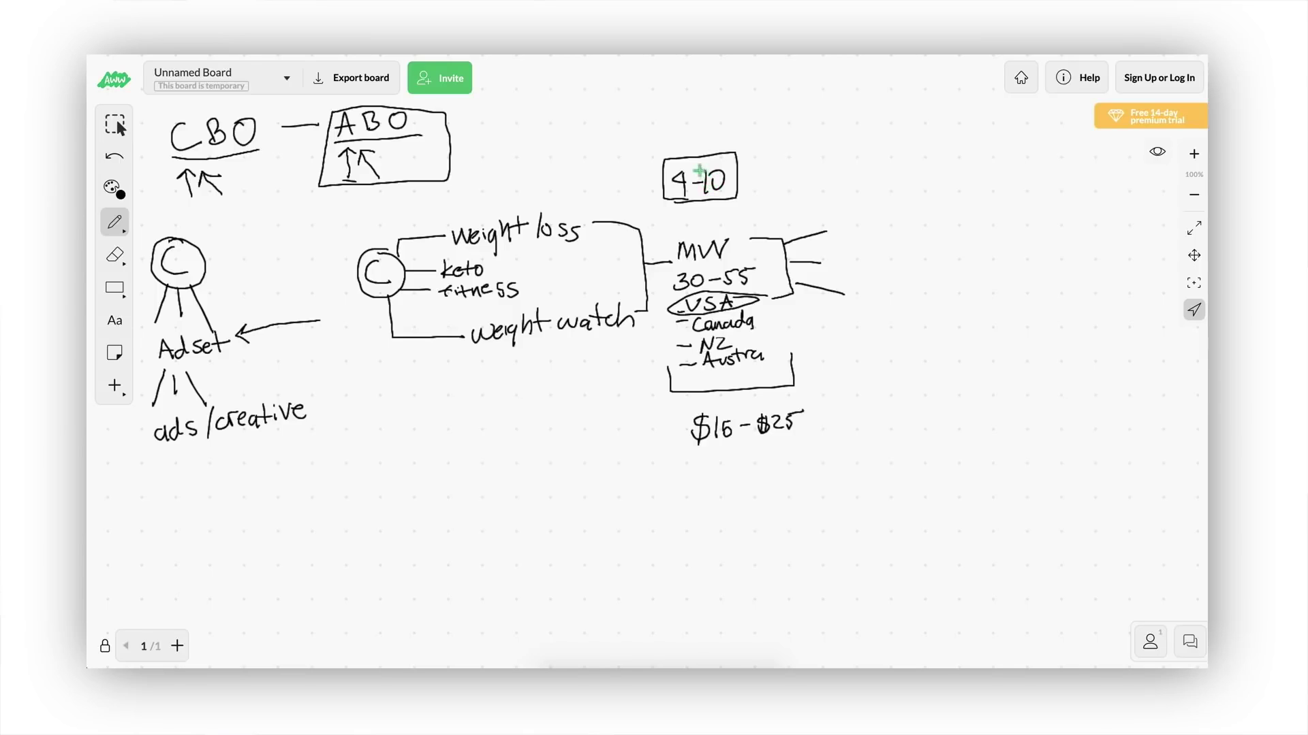
left_click_drag(686, 149, 706, 129)
mouse_move(245, 209)
left_mouse_down()
mouse_move(235, 182)
mouse_move(252, 173)
left_mouse_up()
Circle the $15 budget and write "$50" beneath it
mouse_move(726, 408)
left_mouse_down()
mouse_move(687, 409)
mouse_move(707, 458)
mouse_move(746, 416)
mouse_move(714, 402)
left_mouse_up()
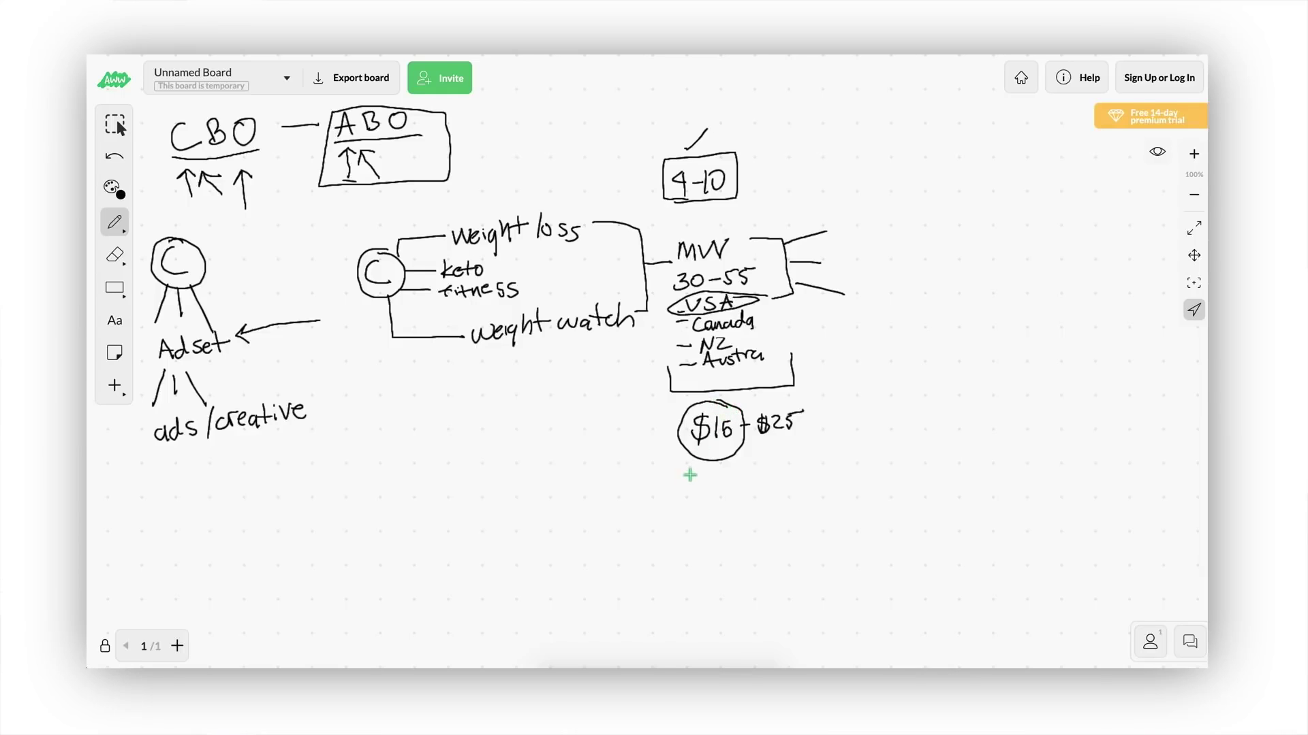
left_click_drag(683, 482, 684, 485)
mouse_move(688, 472)
left_mouse_down()
mouse_move(687, 505)
mouse_move(712, 479)
left_mouse_up()
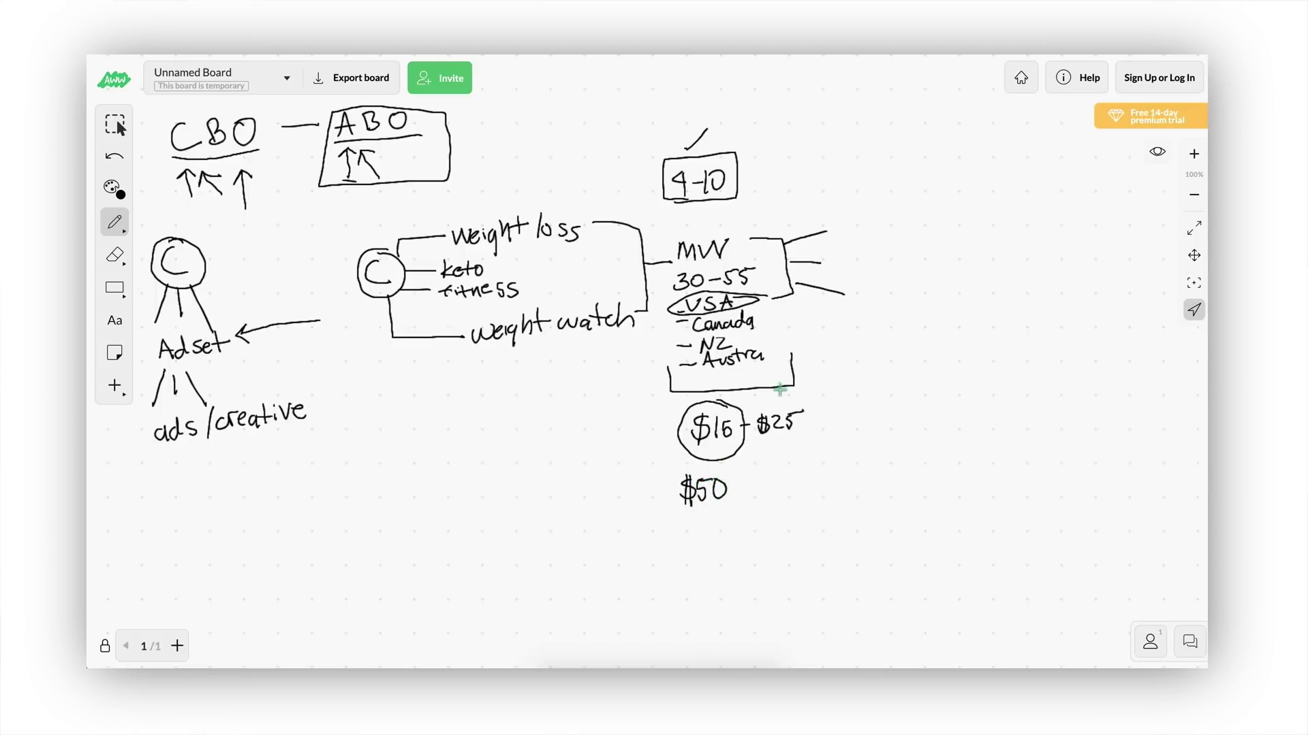
Number the three branches 1, 2 and 3, box the numbers, and draw an arrow pointing at each one
left_click_drag(847, 211, 857, 258)
mouse_move(832, 262)
left_mouse_down()
mouse_move(868, 263)
mouse_move(869, 201)
mouse_move(828, 197)
mouse_move(823, 257)
left_mouse_up()
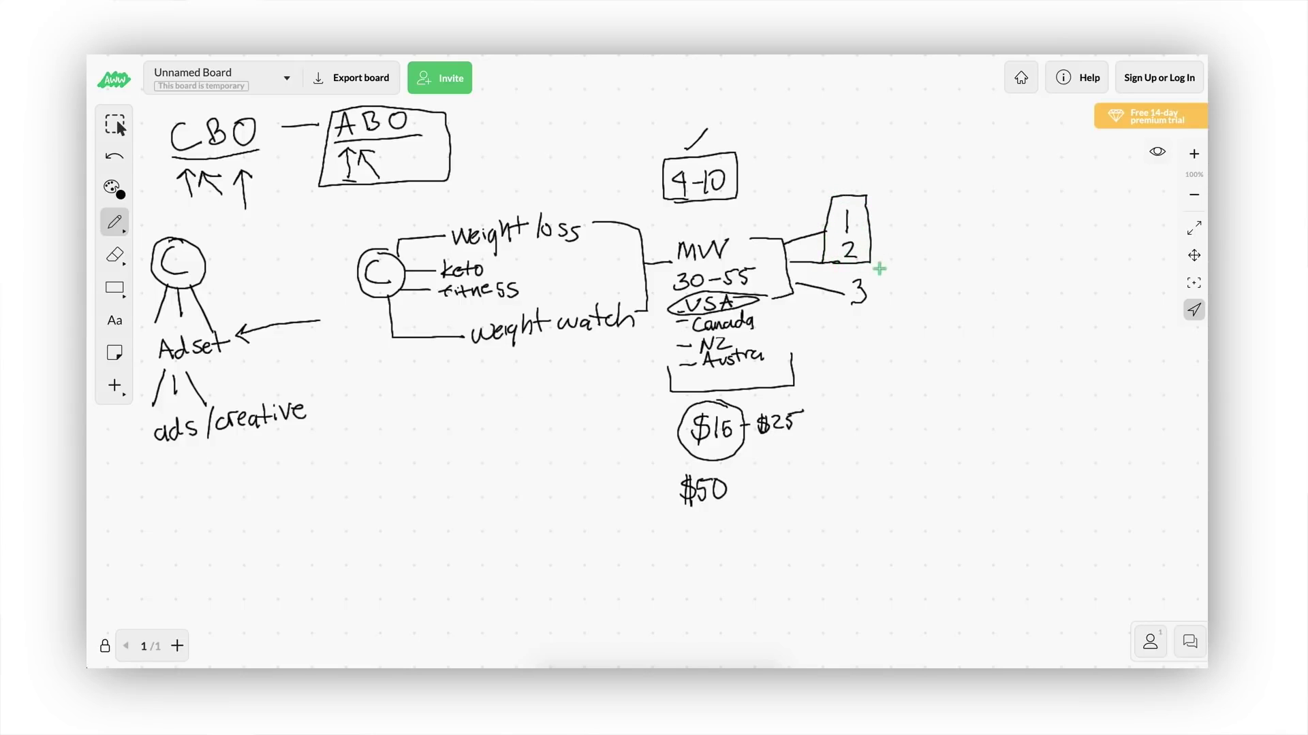
mouse_move(870, 261)
left_mouse_down()
mouse_move(870, 319)
mouse_move(825, 272)
left_mouse_up()
mouse_move(920, 188)
left_mouse_down()
mouse_move(884, 202)
mouse_move(894, 212)
mouse_move(878, 242)
mouse_move(894, 286)
left_mouse_up()
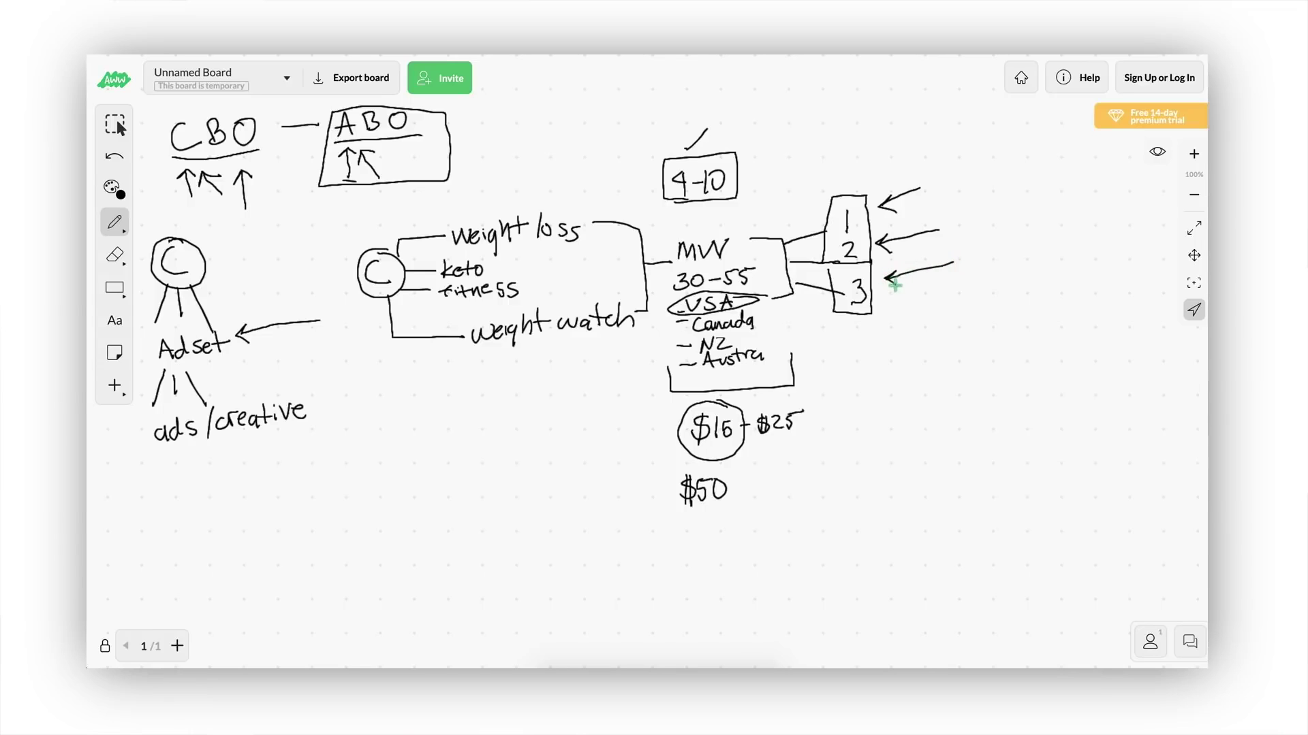
Write a "CTR - p." note below the numbered boxes, then circle 1 and cross out 2 and 3
mouse_move(874, 368)
left_mouse_down()
mouse_move(858, 378)
mouse_move(874, 386)
mouse_move(894, 367)
left_mouse_up()
mouse_move(886, 367)
left_mouse_down()
mouse_move(885, 386)
mouse_move(901, 365)
left_mouse_up()
left_click_drag(901, 366, 919, 379)
mouse_move(956, 360)
left_mouse_down()
mouse_move(957, 378)
mouse_move(994, 371)
mouse_move(981, 391)
left_mouse_up()
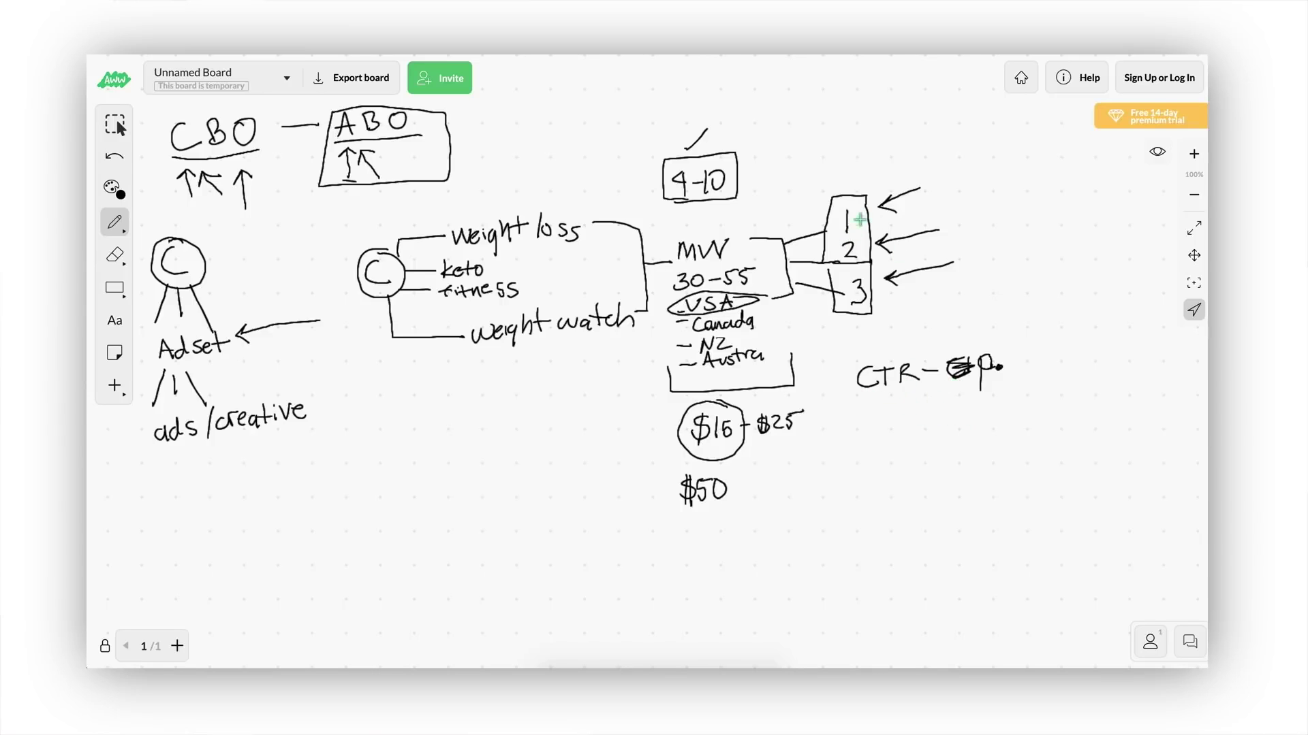
mouse_move(857, 213)
left_mouse_down()
mouse_move(827, 228)
mouse_move(864, 218)
mouse_move(860, 204)
left_mouse_up()
mouse_move(838, 238)
left_mouse_down()
mouse_move(868, 261)
mouse_move(839, 261)
mouse_move(843, 307)
mouse_move(879, 296)
left_mouse_up()
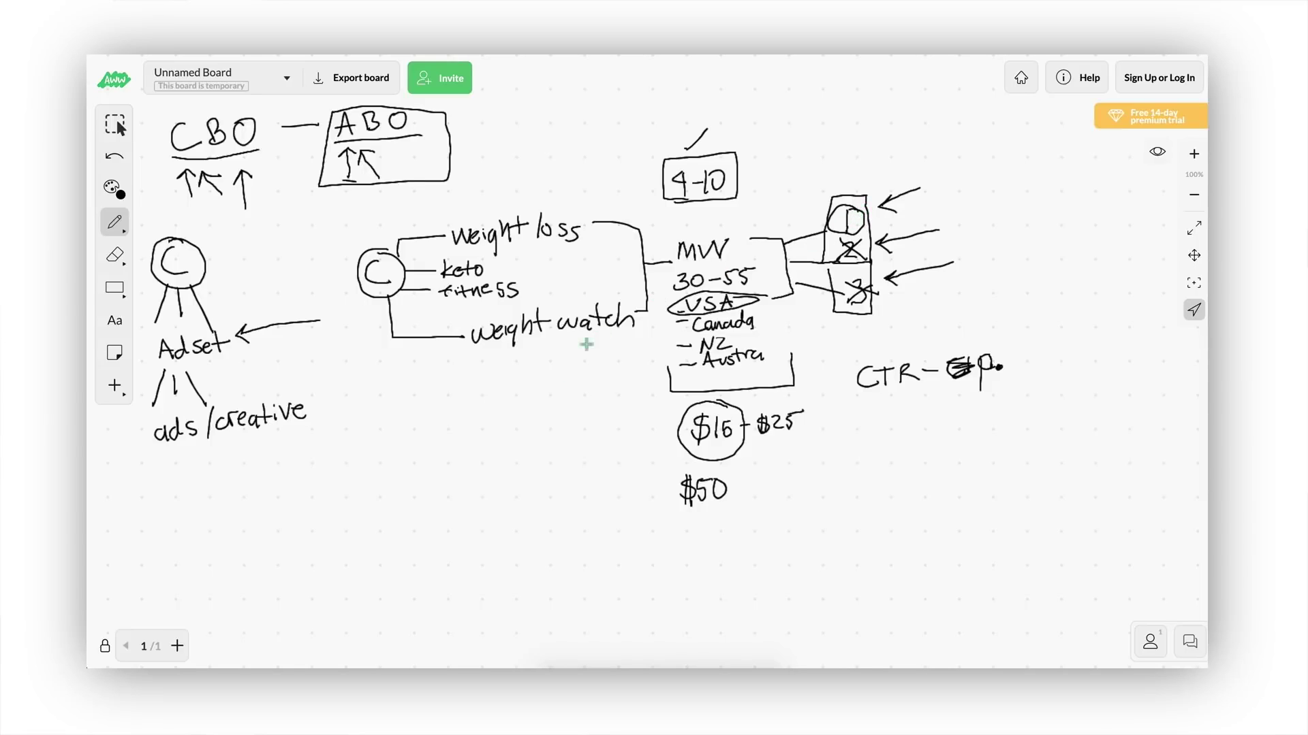
Draw a large arrow pointing up at weight watch and another pointing at the first circled C
left_click_drag(525, 455, 533, 362)
mouse_move(513, 380)
left_mouse_down()
mouse_move(532, 363)
mouse_move(553, 392)
left_mouse_up()
mouse_move(298, 227)
left_mouse_down()
mouse_move(231, 255)
mouse_move(252, 264)
left_mouse_up()
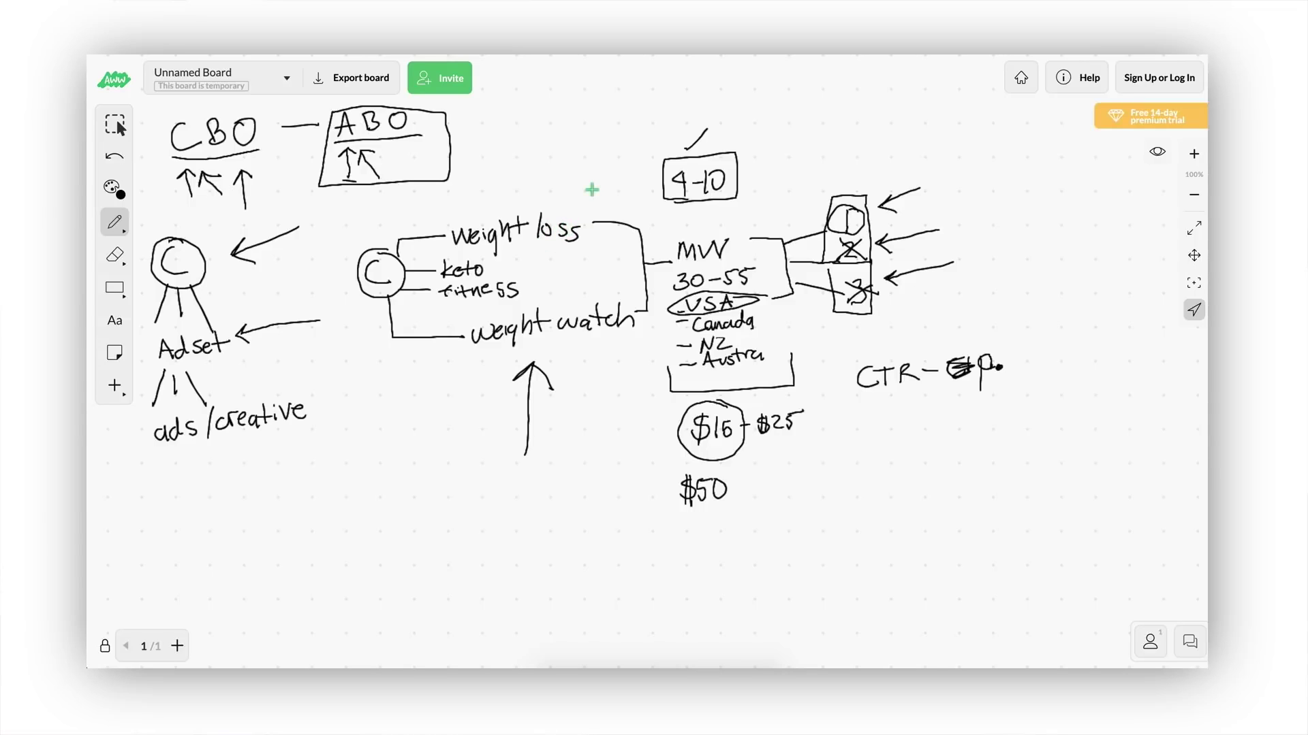
Create a new board and handwrite "C - adset - creative" across its upper part
left_click(287, 80)
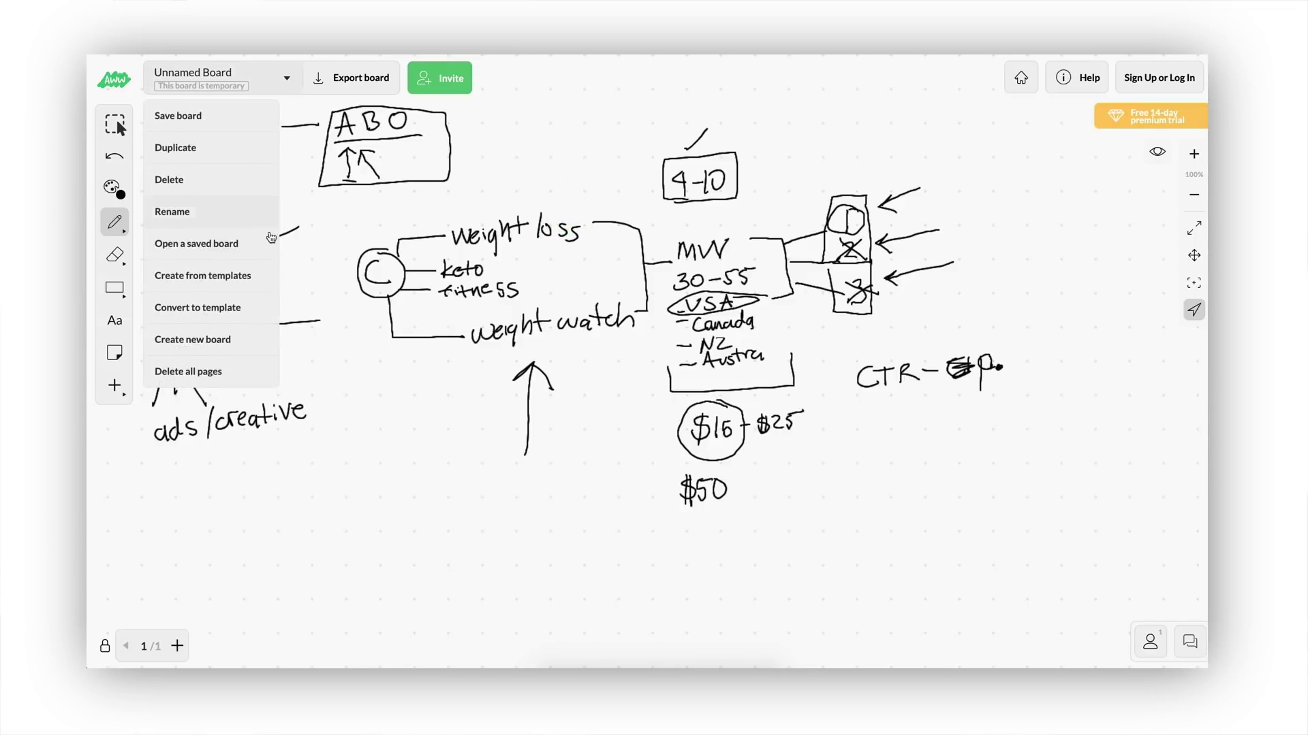
left_click(216, 346)
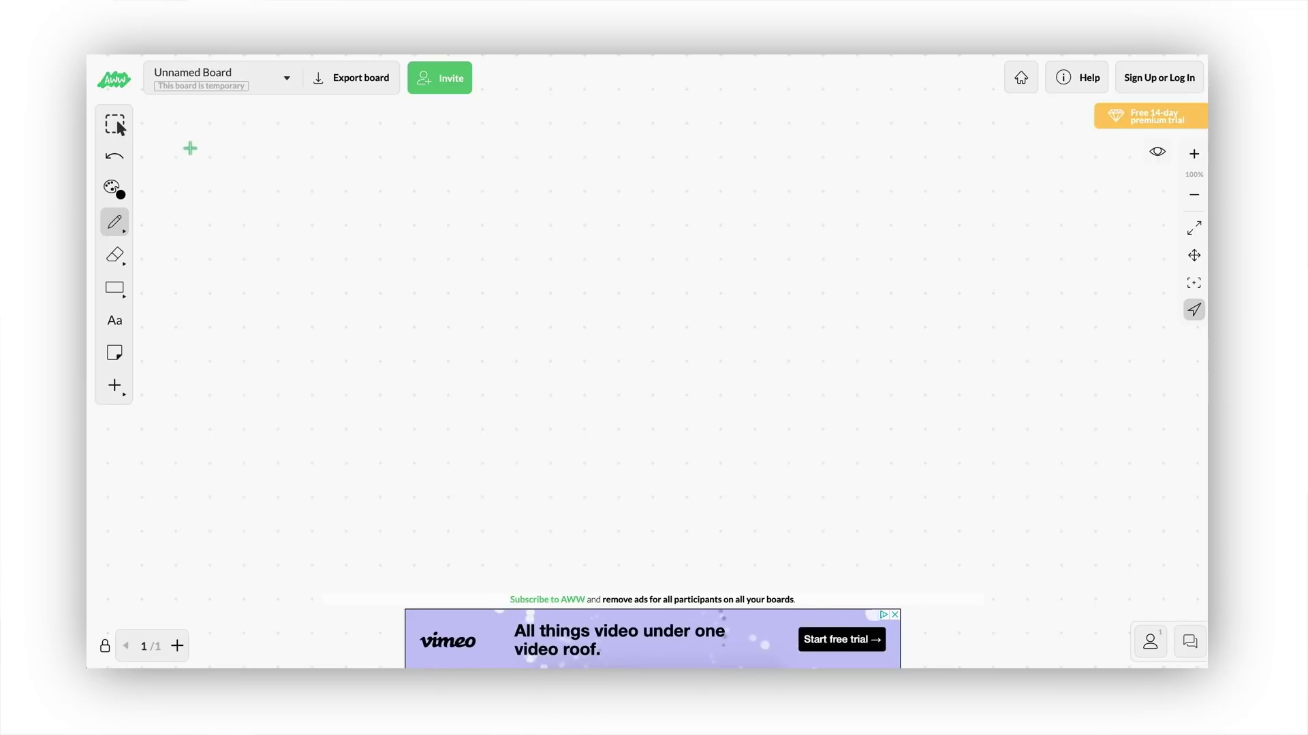
mouse_move(201, 147)
left_mouse_down()
mouse_move(210, 186)
mouse_move(265, 157)
mouse_move(305, 175)
mouse_move(373, 169)
left_mouse_up()
mouse_move(387, 140)
left_mouse_down()
mouse_move(391, 167)
mouse_move(407, 147)
mouse_move(460, 158)
mouse_move(480, 143)
left_mouse_up()
left_click(414, 153)
left_click_drag(485, 150, 519, 155)
left_click_drag(522, 129, 538, 141)
mouse_move(541, 136)
left_mouse_down()
mouse_move(542, 151)
mouse_move(558, 130)
mouse_move(583, 145)
left_mouse_up()
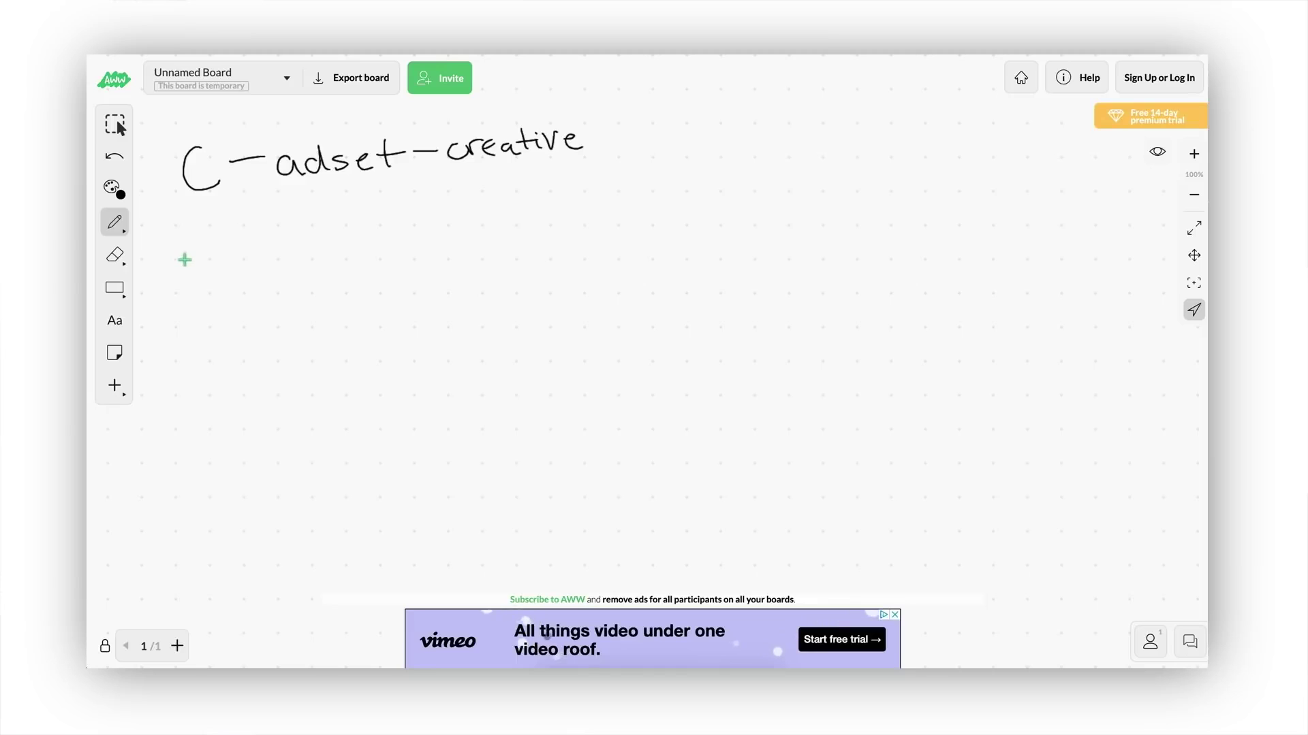
Draw a boxed C below the heading with three branch lines extending from it
left_click_drag(193, 260, 202, 297)
mouse_move(163, 257)
left_mouse_down()
mouse_move(170, 308)
mouse_move(233, 295)
mouse_move(171, 308)
left_mouse_up()
mouse_move(212, 245)
left_mouse_down()
mouse_move(235, 229)
mouse_move(288, 228)
left_mouse_up()
mouse_move(234, 270)
left_mouse_down()
mouse_move(263, 270)
mouse_move(312, 319)
left_mouse_up()
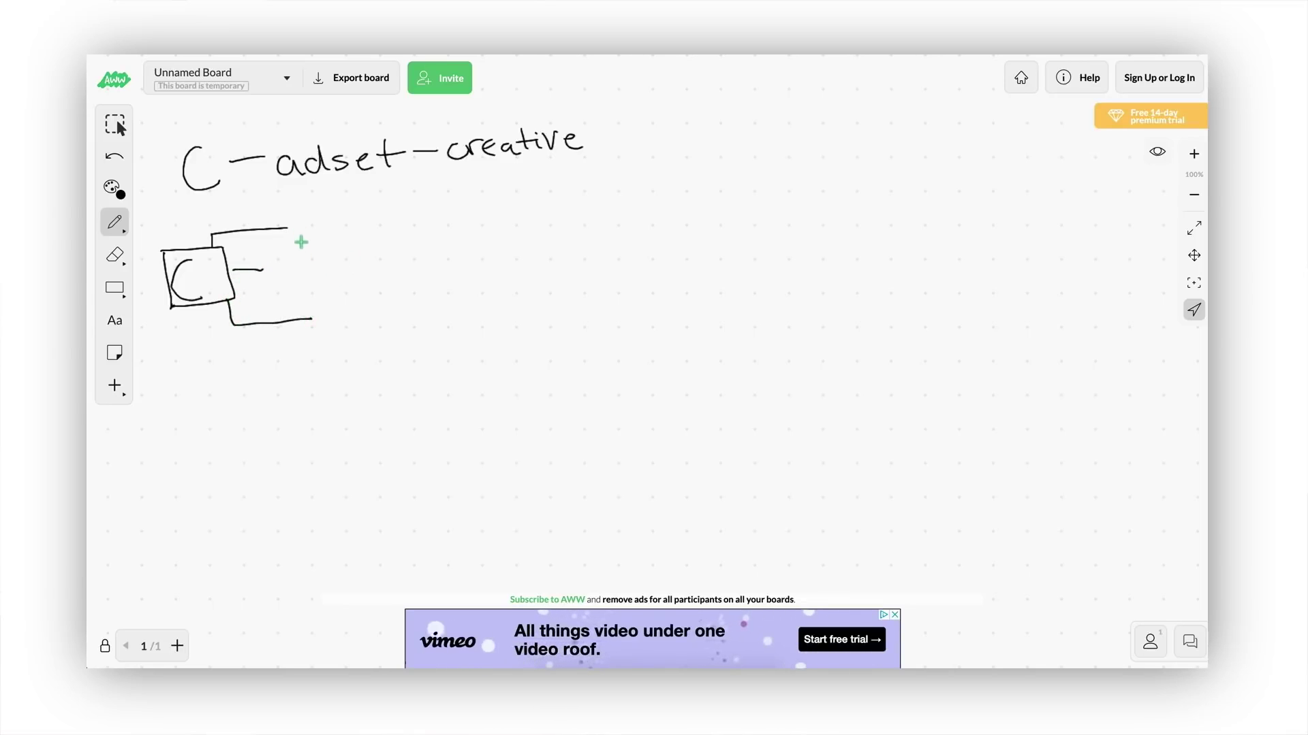
Label the three branches of the boxed C fitness, weight loss and weightwatch
left_click_drag(308, 216, 300, 239)
left_click_drag(295, 227, 310, 225)
left_click(318, 217)
left_click_drag(312, 225, 322, 239)
left_click_drag(310, 223, 361, 235)
mouse_move(372, 216)
left_mouse_down()
mouse_move(364, 237)
mouse_move(375, 237)
left_mouse_up()
mouse_move(280, 260)
left_mouse_down()
mouse_move(336, 270)
mouse_move(355, 249)
mouse_move(361, 267)
left_mouse_up()
left_click_drag(349, 259, 382, 267)
left_click_drag(396, 257, 395, 257)
mouse_move(414, 253)
left_mouse_down()
mouse_move(407, 267)
mouse_move(421, 269)
left_mouse_up()
mouse_move(321, 308)
left_mouse_down()
mouse_move(458, 289)
mouse_move(482, 300)
left_mouse_up()
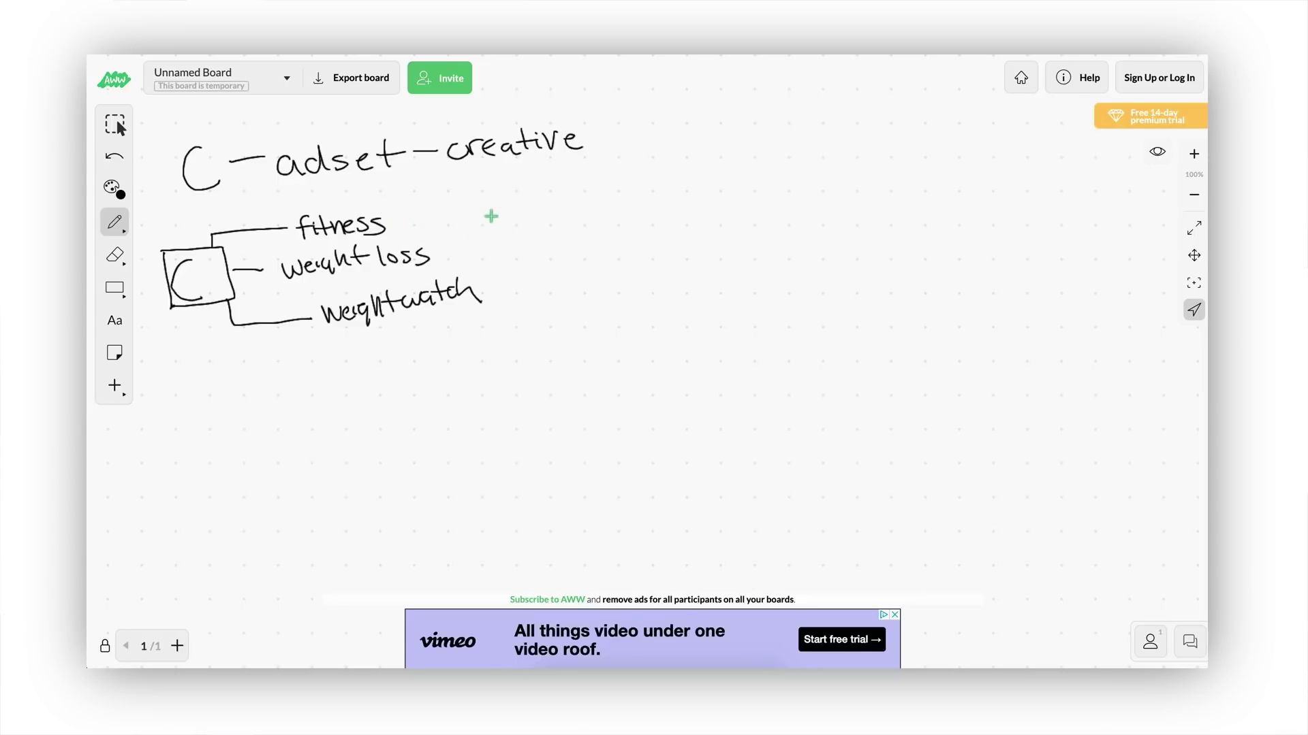
Draw an arrow from the interests to the note "3 creative in each adset", followed by another arrow towards the metrics
left_click_drag(465, 237, 528, 236)
mouse_move(508, 226)
left_mouse_down()
mouse_move(526, 237)
mouse_move(521, 252)
mouse_move(551, 221)
mouse_move(542, 233)
mouse_move(683, 221)
left_mouse_up()
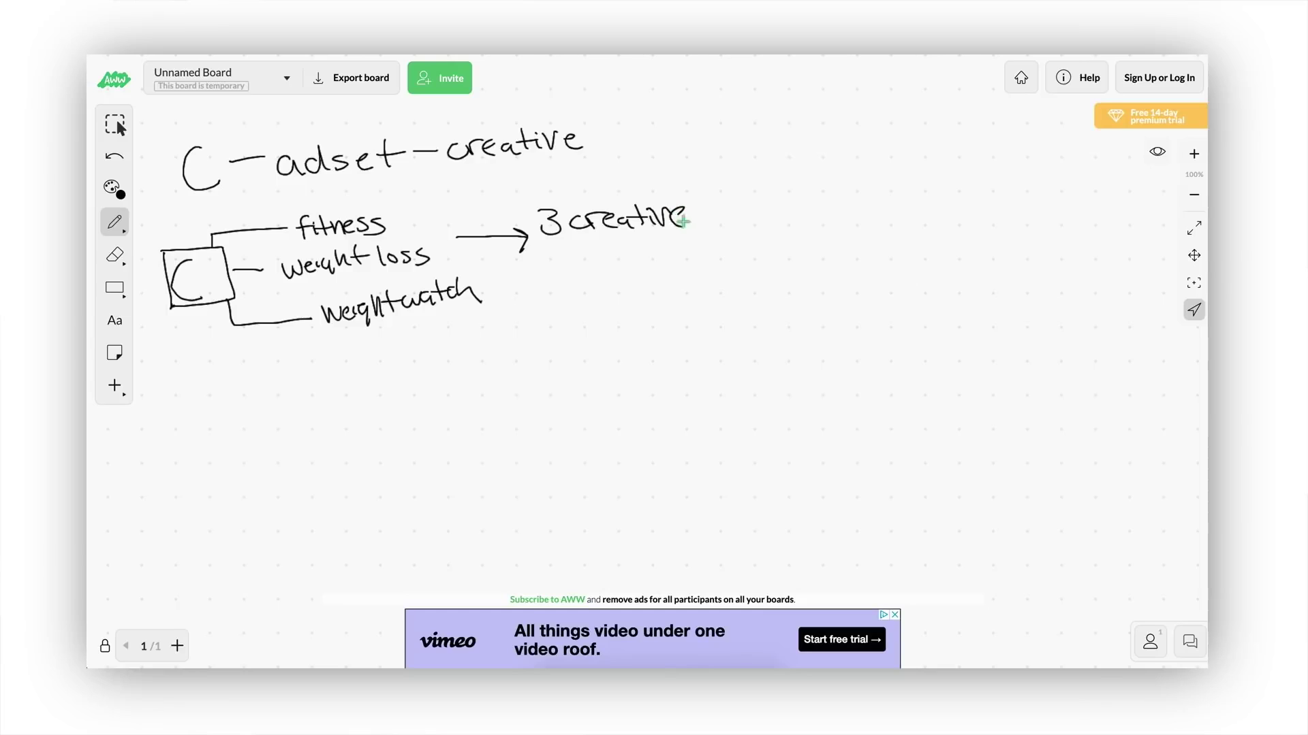
mouse_move(574, 257)
left_mouse_down()
mouse_move(677, 251)
mouse_move(589, 297)
mouse_move(658, 289)
mouse_move(746, 237)
mouse_move(783, 232)
mouse_move(782, 246)
mouse_move(831, 230)
left_mouse_up()
Complete the metrics list with CTR, CPM and a starred Purchase, and write "1x" and a crossed-out 2 below
mouse_move(819, 213)
left_mouse_down()
mouse_move(866, 232)
mouse_move(814, 264)
left_mouse_up()
mouse_move(818, 257)
left_mouse_down()
mouse_move(855, 265)
mouse_move(820, 279)
mouse_move(916, 292)
left_mouse_up()
left_click_drag(785, 281, 788, 286)
left_click_drag(921, 284, 940, 285)
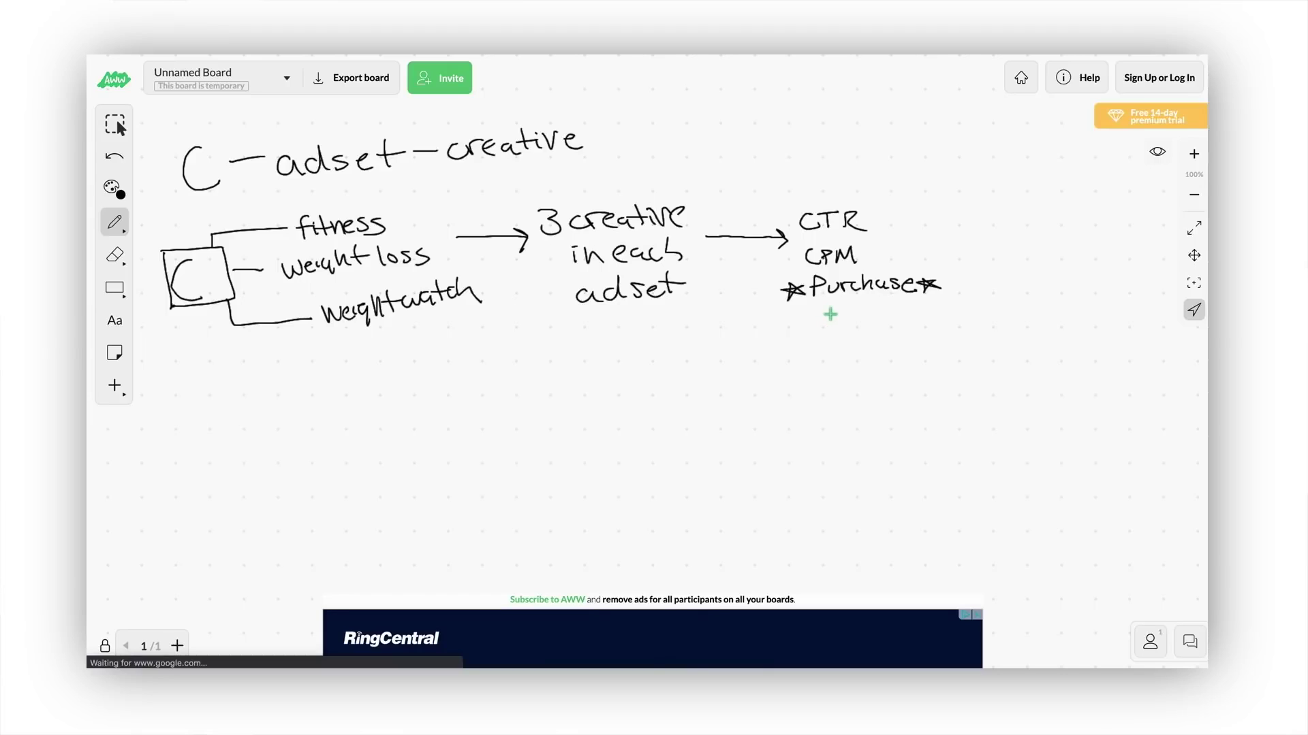
mouse_move(820, 316)
left_mouse_down()
mouse_move(820, 341)
mouse_move(845, 341)
mouse_move(825, 349)
mouse_move(841, 378)
mouse_move(794, 381)
mouse_move(846, 380)
left_mouse_up()
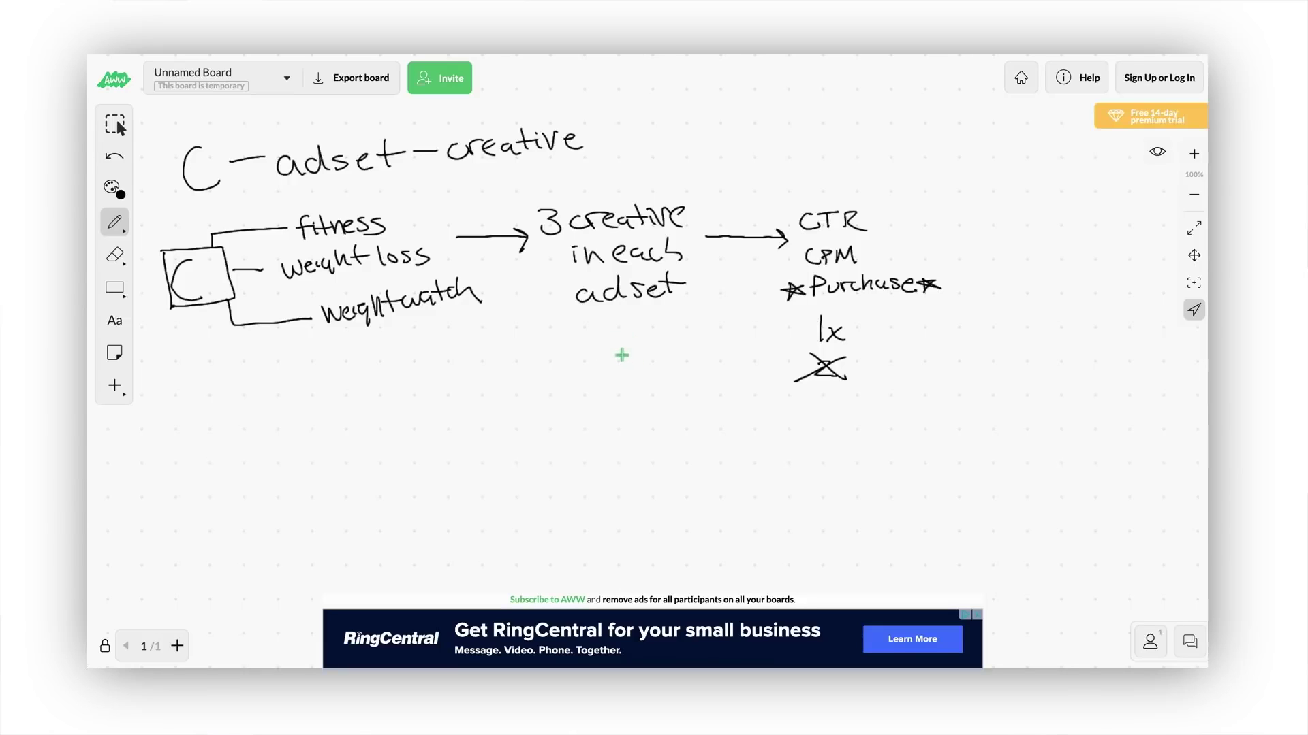
Create a new board and draw a circled C with a downward arrow to "Daily $30/adset"
left_click(287, 80)
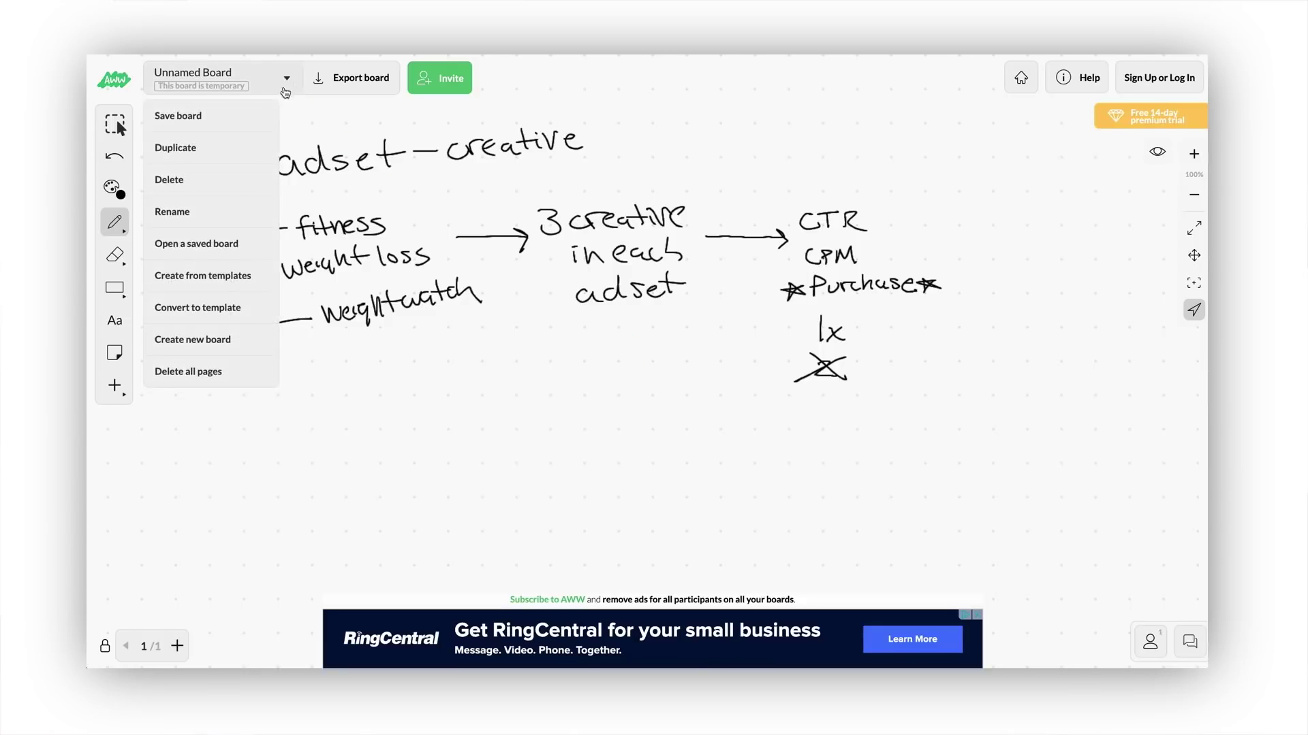
left_click(216, 344)
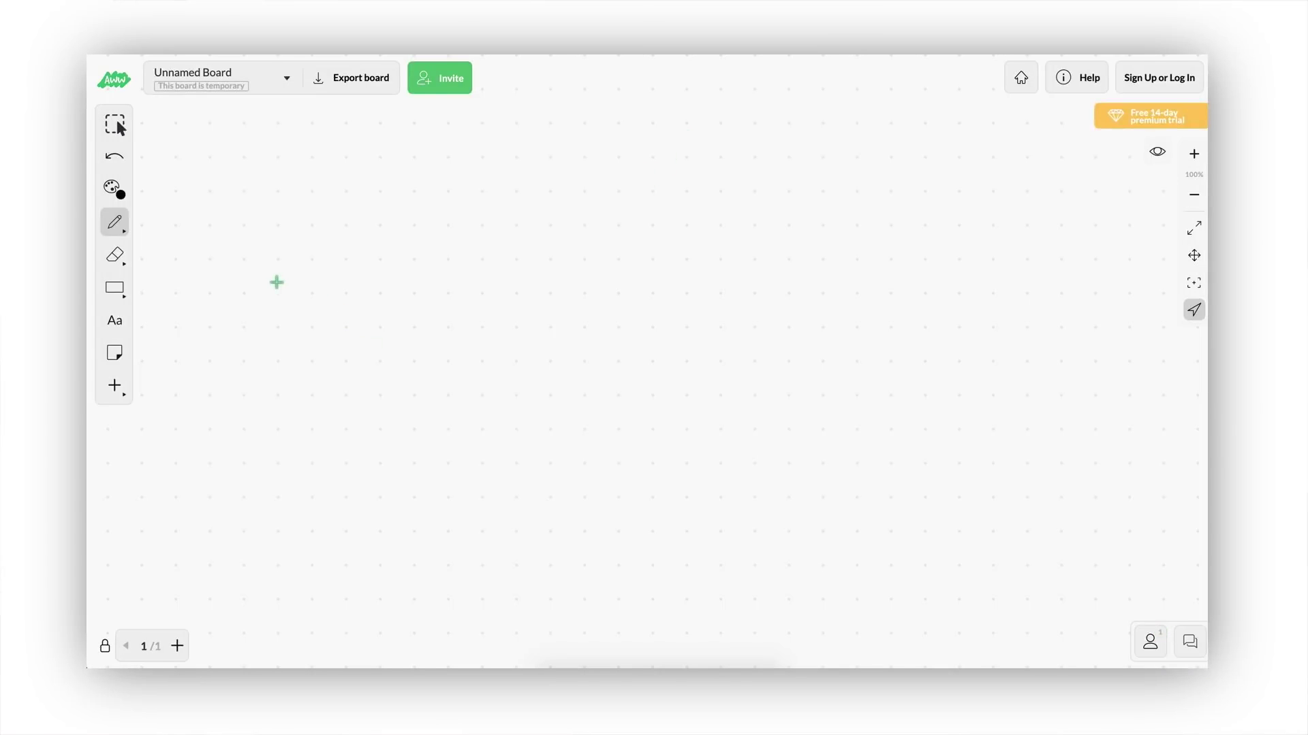
mouse_move(220, 244)
left_mouse_down()
mouse_move(203, 258)
mouse_move(226, 284)
mouse_move(224, 241)
left_mouse_up()
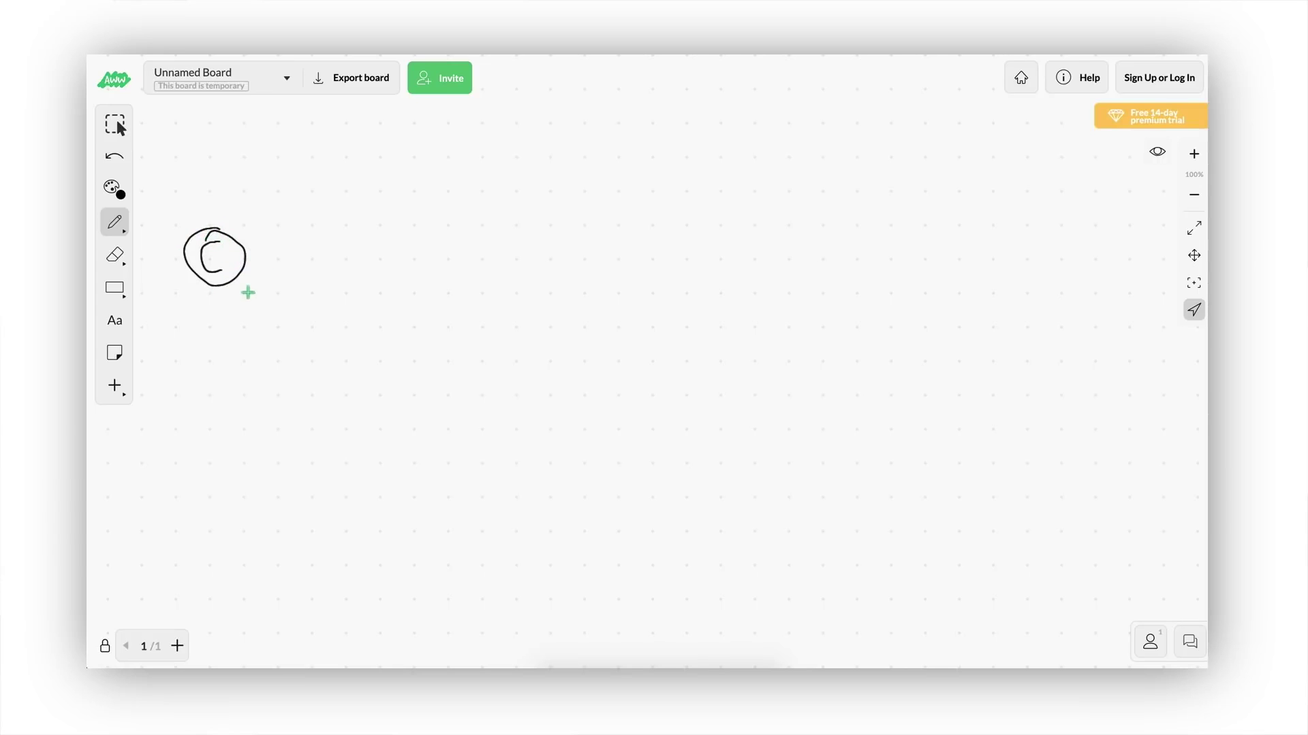
mouse_move(214, 286)
left_mouse_down()
mouse_move(216, 314)
mouse_move(229, 315)
mouse_move(181, 366)
left_mouse_up()
mouse_move(179, 343)
left_mouse_down()
mouse_move(185, 365)
mouse_move(216, 365)
left_mouse_up()
left_click_drag(222, 337, 227, 359)
mouse_move(232, 338)
left_mouse_down()
mouse_move(184, 389)
mouse_move(245, 382)
mouse_move(243, 408)
mouse_move(254, 388)
mouse_move(271, 394)
left_mouse_up()
Add three branches to the circled C labelled fitness, weight loss and "weight w."
left_click_drag(230, 227, 281, 200)
mouse_move(245, 247)
left_mouse_down()
mouse_move(271, 245)
mouse_move(286, 282)
left_mouse_up()
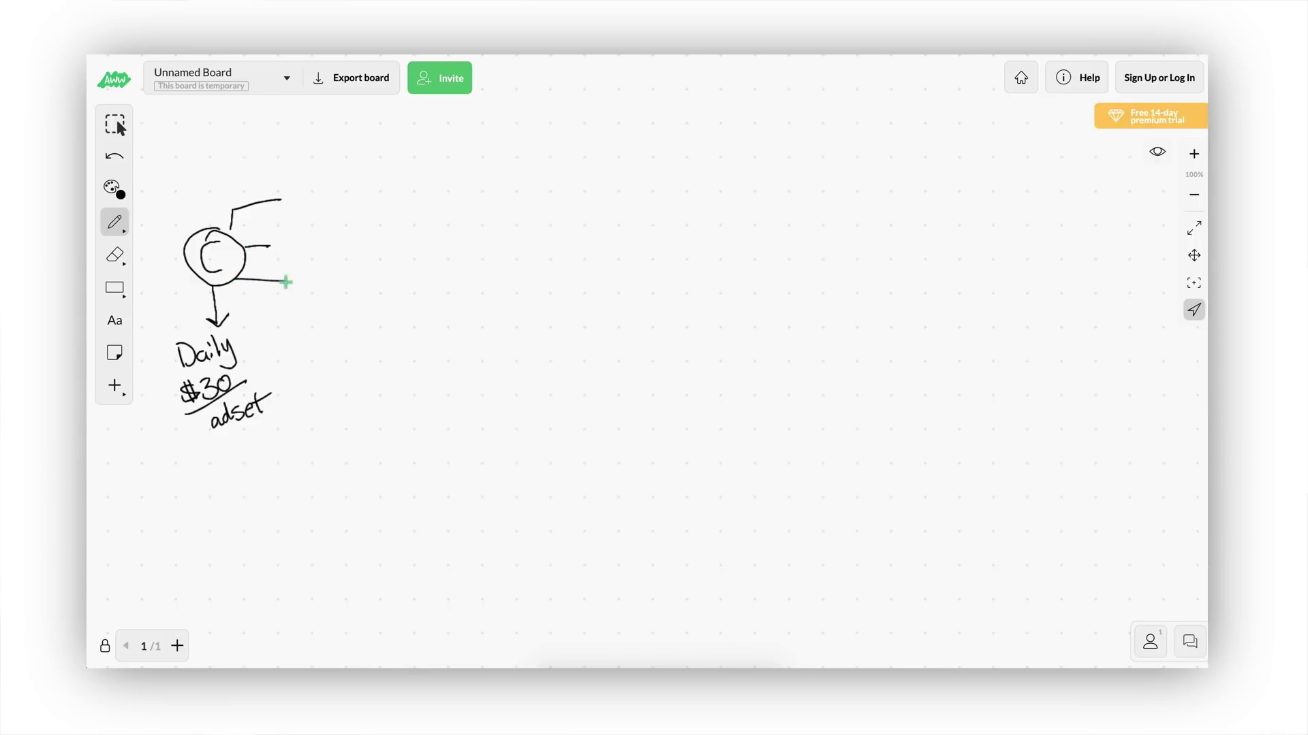
mouse_move(298, 209)
left_mouse_down()
mouse_move(320, 192)
mouse_move(368, 193)
mouse_move(361, 205)
left_mouse_up()
mouse_move(280, 239)
left_mouse_down()
mouse_move(394, 222)
mouse_move(432, 232)
left_mouse_up()
left_click_drag(304, 279, 436, 259)
left_click(439, 267)
Draw a downward arrow from the three interests and write "$90/day" beneath it
mouse_move(372, 304)
left_mouse_down()
mouse_move(368, 352)
mouse_move(380, 328)
left_mouse_up()
left_click_drag(363, 377, 354, 399)
mouse_move(361, 371)
left_mouse_down()
mouse_move(361, 398)
mouse_move(390, 376)
left_mouse_up()
left_click_drag(369, 418, 418, 382)
mouse_move(400, 401)
left_mouse_down()
mouse_move(396, 417)
mouse_move(423, 410)
left_mouse_up()
left_click_drag(433, 395, 416, 426)
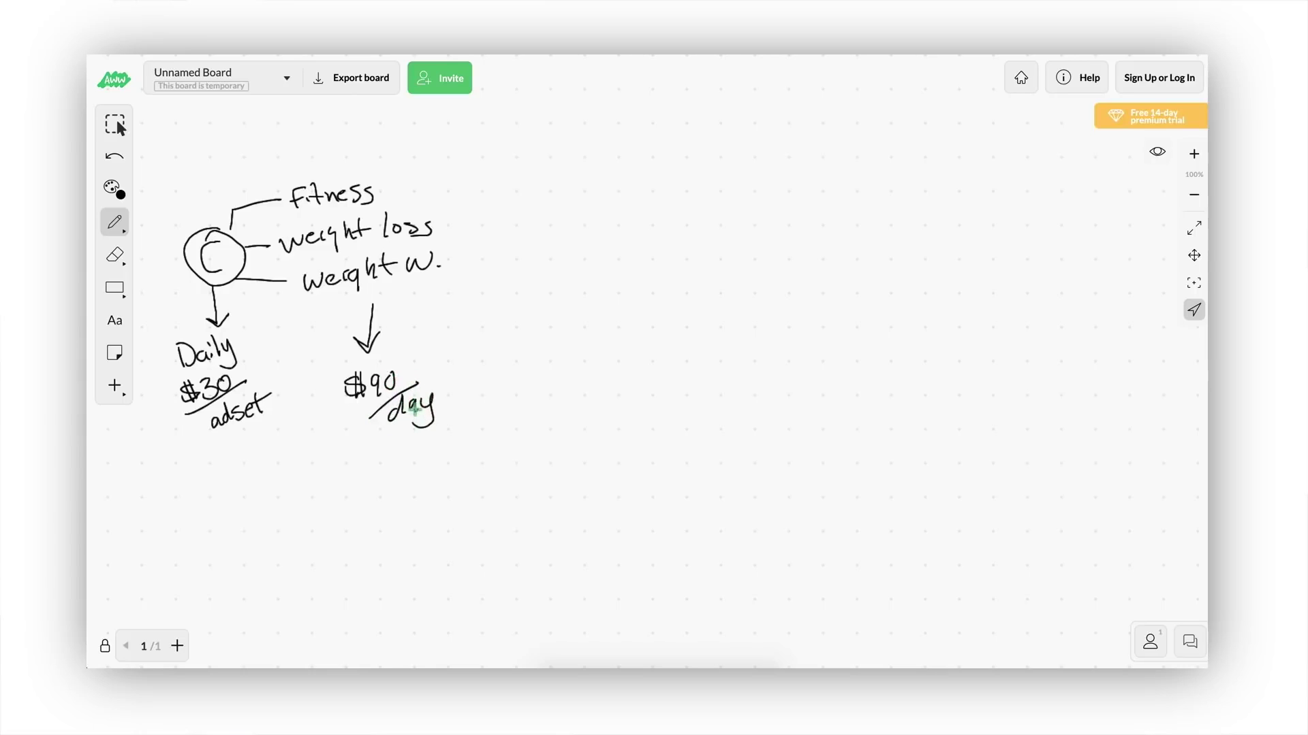
Mark and bracket the three interests, connect them to "3-5 creatives", and draw an arrow pointing up at that note
left_click(443, 227)
left_click(457, 261)
mouse_move(453, 186)
left_mouse_down()
mouse_move(502, 194)
mouse_move(463, 267)
left_mouse_up()
left_click_drag(504, 224, 597, 201)
mouse_move(609, 197)
left_mouse_down()
mouse_move(575, 243)
mouse_move(671, 224)
mouse_move(664, 245)
left_mouse_up()
mouse_move(586, 305)
left_mouse_down()
mouse_move(604, 266)
mouse_move(608, 279)
left_mouse_up()
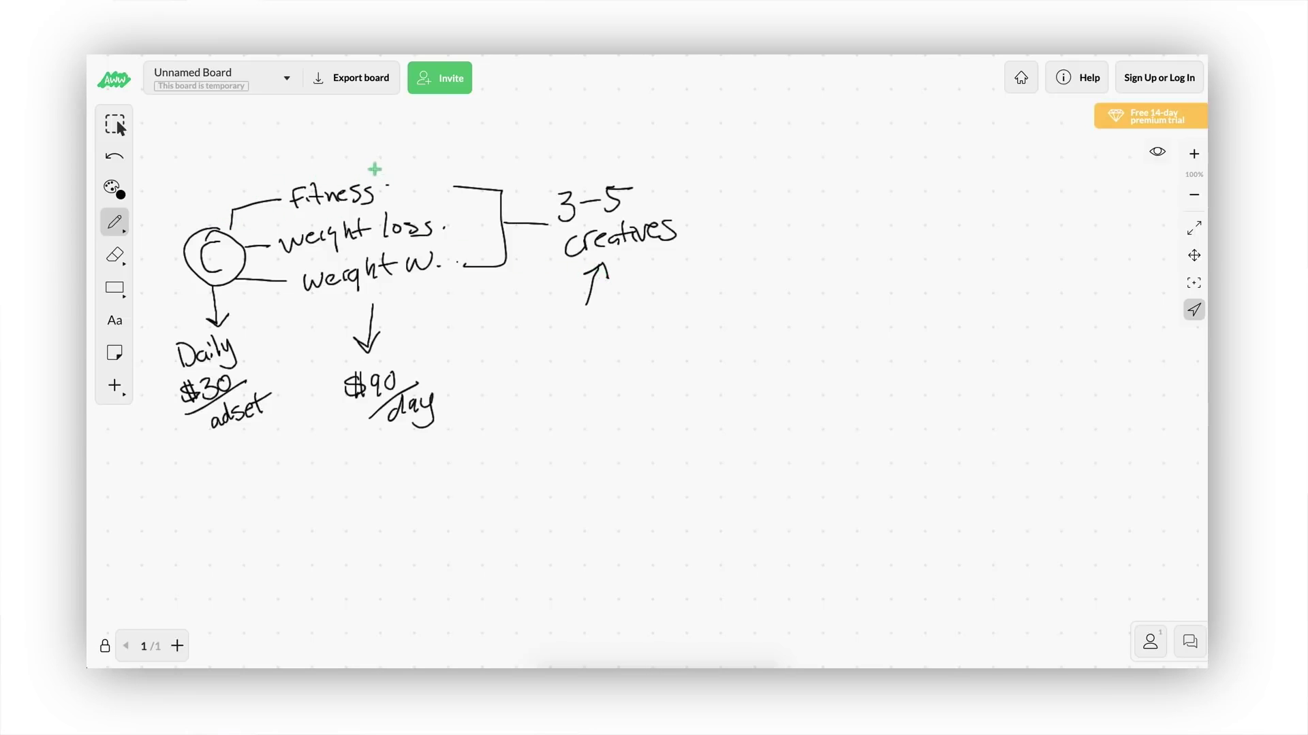
Circle "$90/day", write 10, 2 and 0 beside fitness, weight loss and "weight w.", and strike out the two weight interests
mouse_move(399, 354)
left_mouse_down()
mouse_move(330, 394)
mouse_move(435, 367)
mouse_move(394, 353)
left_mouse_up()
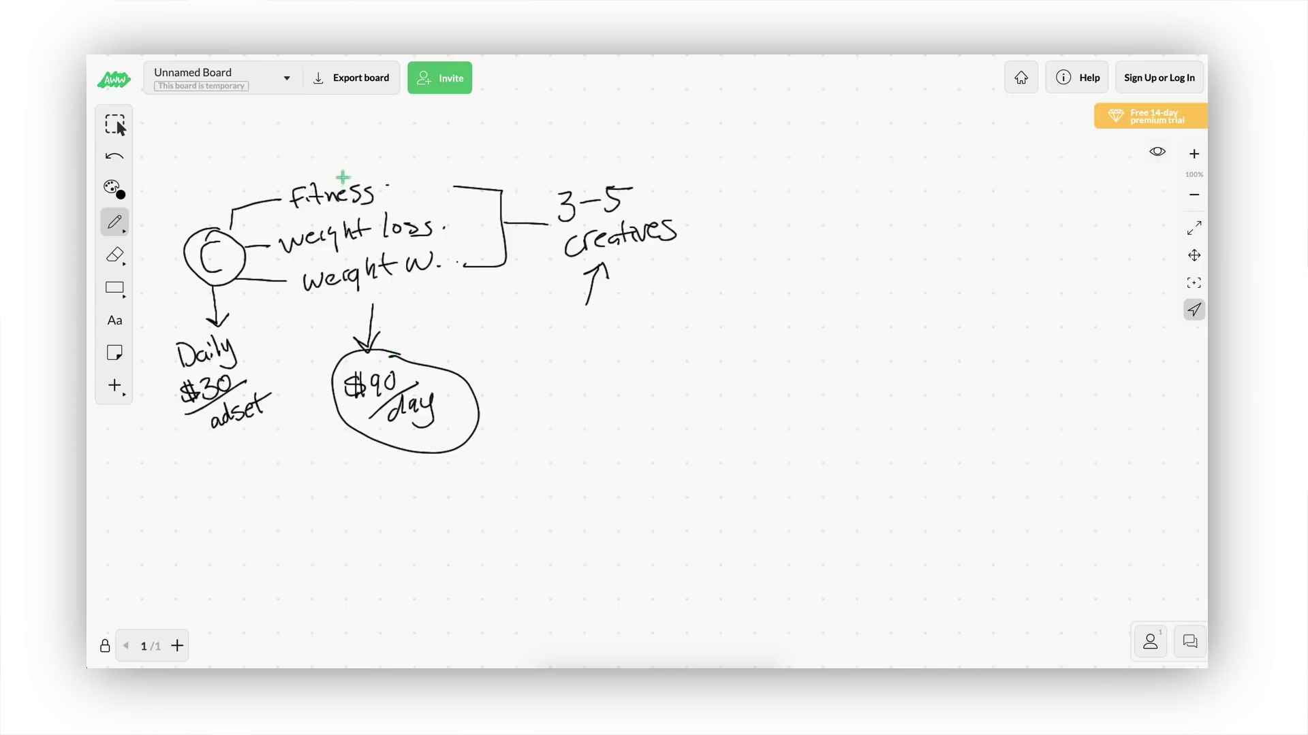
mouse_move(369, 171)
left_mouse_down()
mouse_move(393, 153)
mouse_move(402, 162)
left_mouse_up()
left_click_drag(418, 136, 425, 137)
mouse_move(447, 213)
left_mouse_down()
mouse_move(468, 232)
mouse_move(454, 251)
mouse_move(466, 247)
left_mouse_up()
left_click_drag(295, 286, 477, 254)
left_click_drag(277, 249, 461, 222)
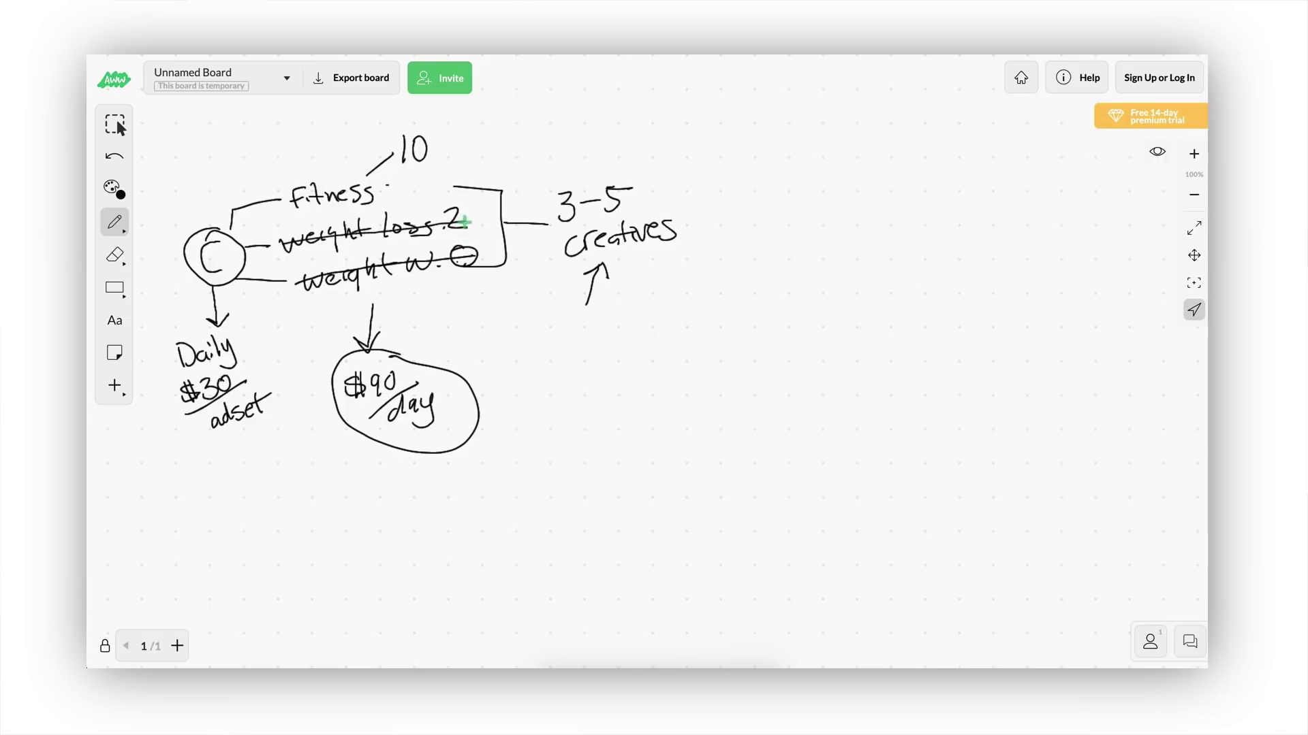
Circle fitness together with its 10 and draw a line extending from the circle to a new note
mouse_move(436, 135)
left_mouse_down()
mouse_move(382, 123)
mouse_move(289, 191)
mouse_move(372, 207)
mouse_move(443, 153)
mouse_move(438, 138)
left_mouse_up()
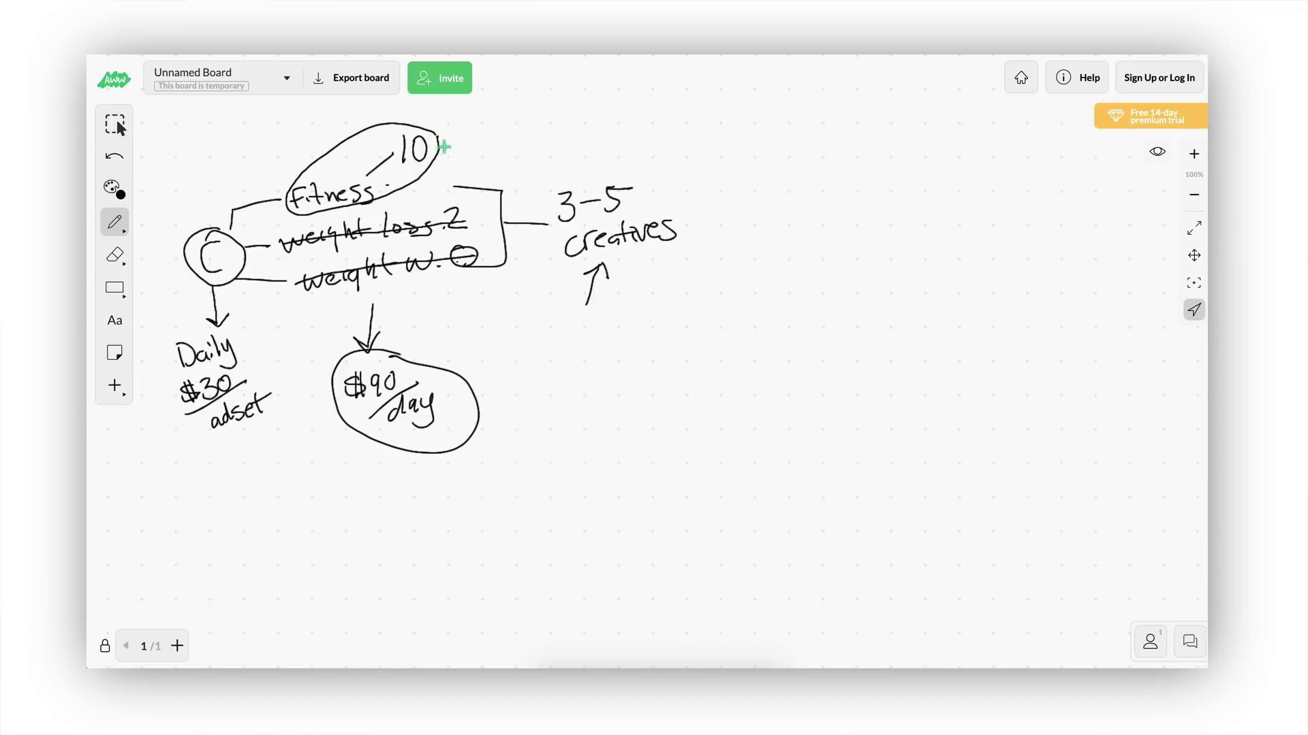
mouse_move(439, 143)
left_mouse_down()
mouse_move(555, 141)
mouse_move(557, 161)
left_mouse_up()
mouse_move(573, 132)
left_mouse_down()
mouse_move(572, 148)
mouse_move(605, 148)
mouse_move(592, 149)
left_mouse_up()
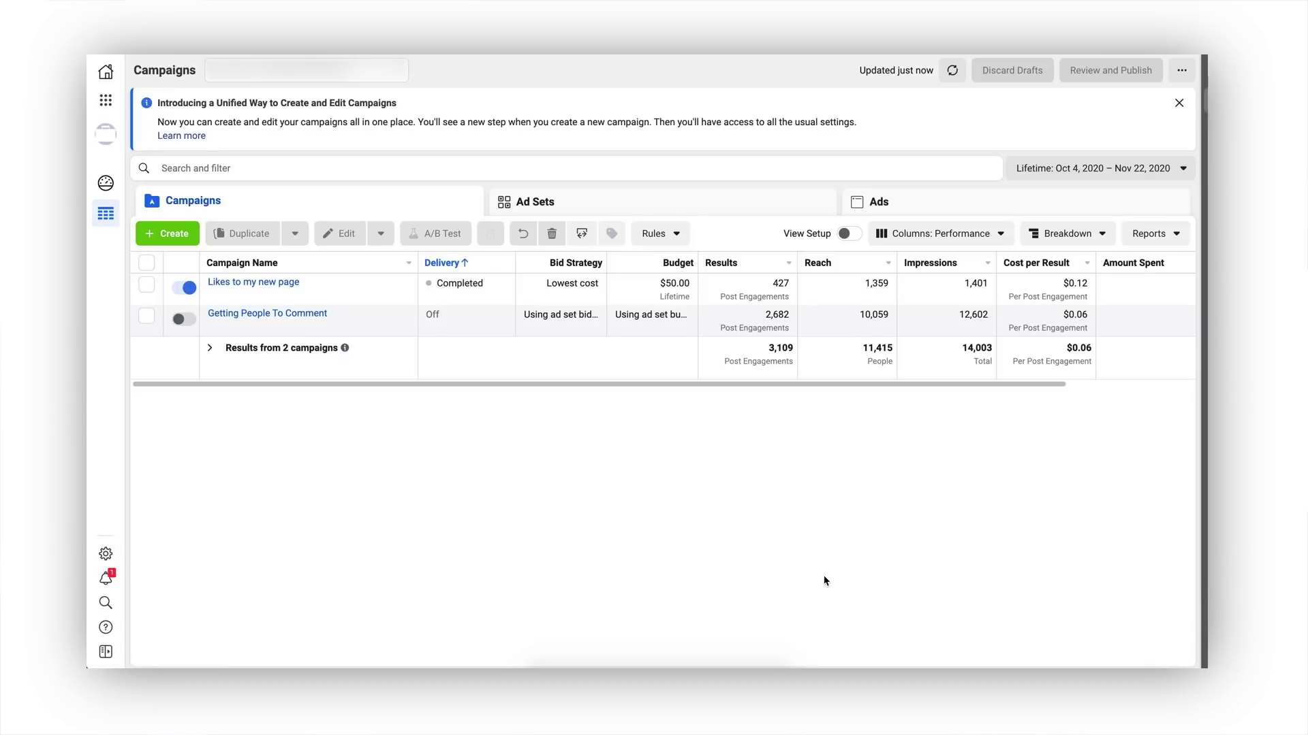
Check the amount spent for the listed campaigns in Facebook Ads Manager
left_click_drag(804, 384, 944, 380)
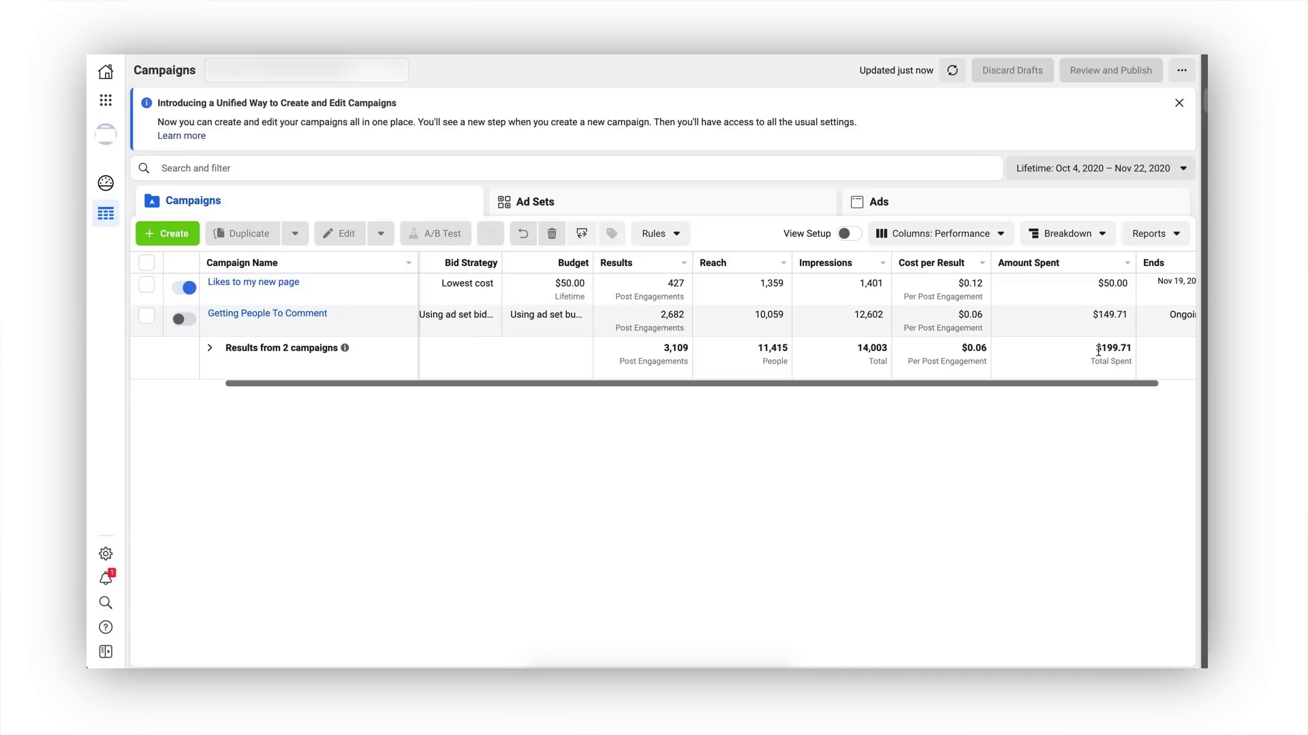
left_click_drag(1005, 388, 915, 393)
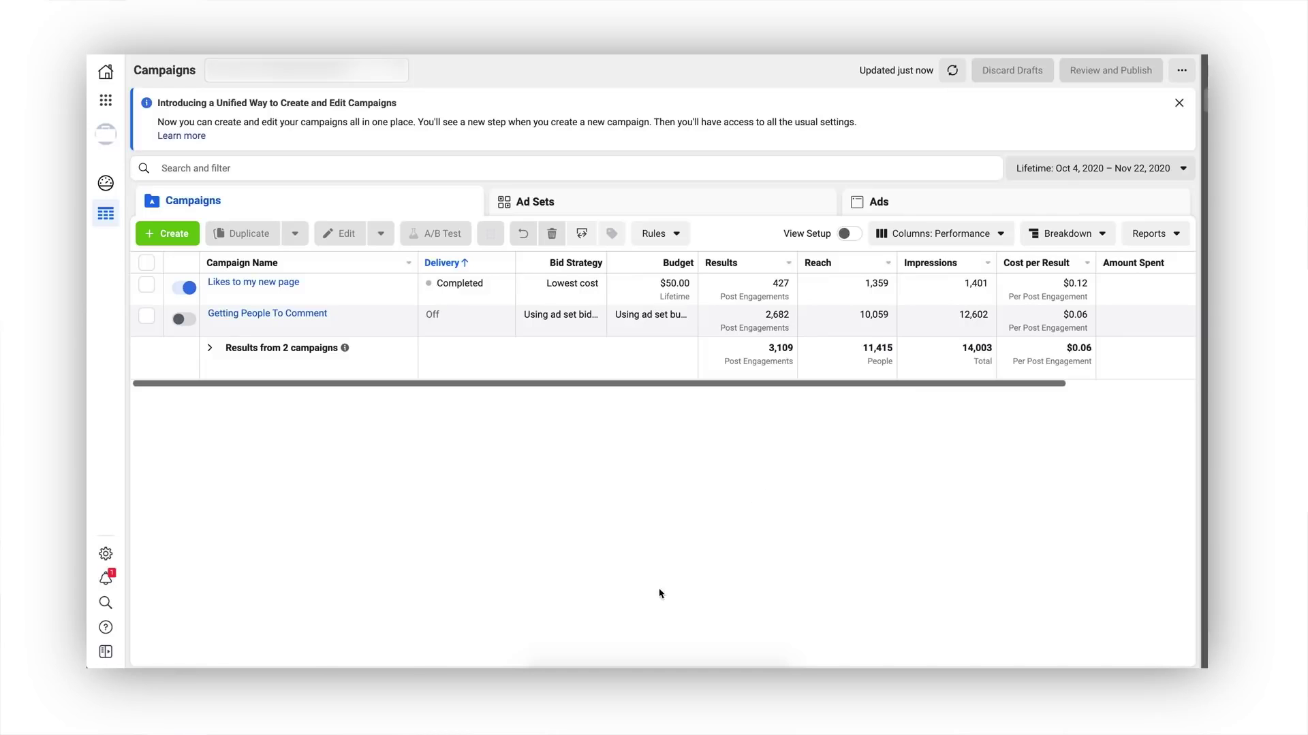
Switch to Gmail to view the email with the weight loss ad copy, dismiss the mail error notice, and return to the Mimic browser
left_click(598, 722)
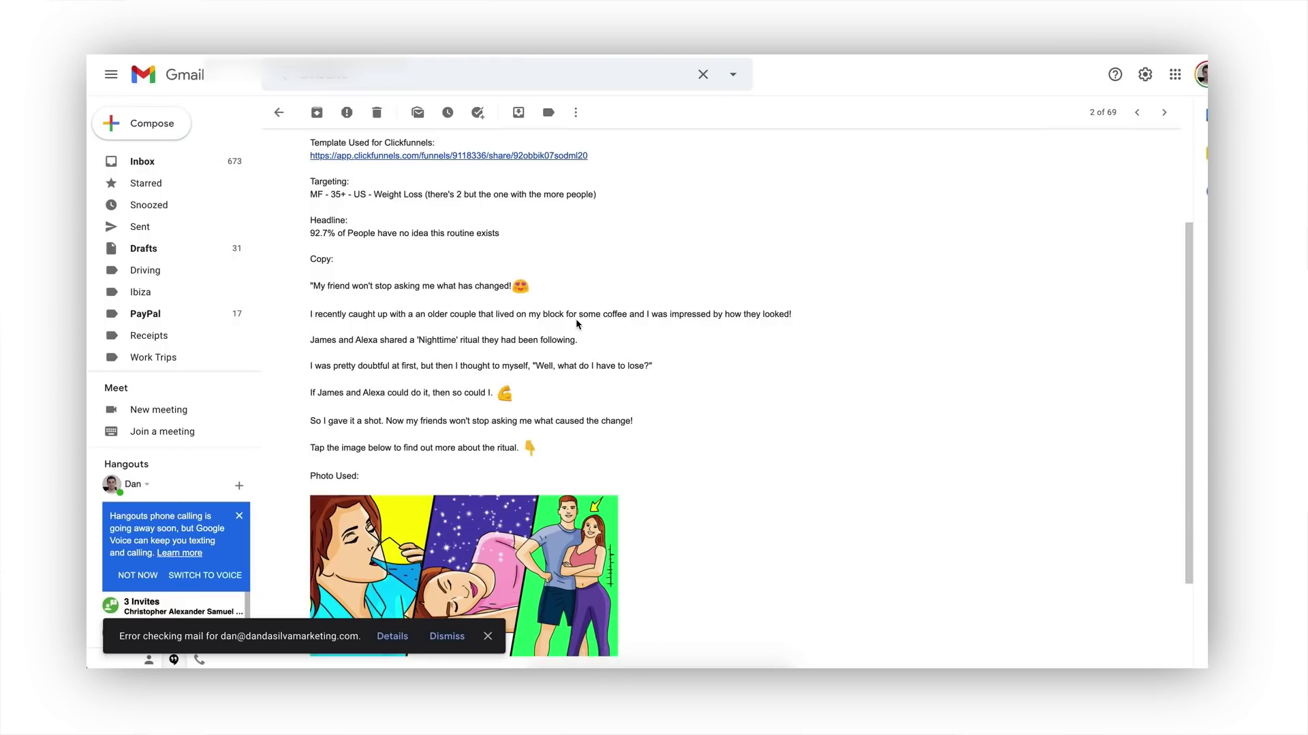
left_click(487, 636)
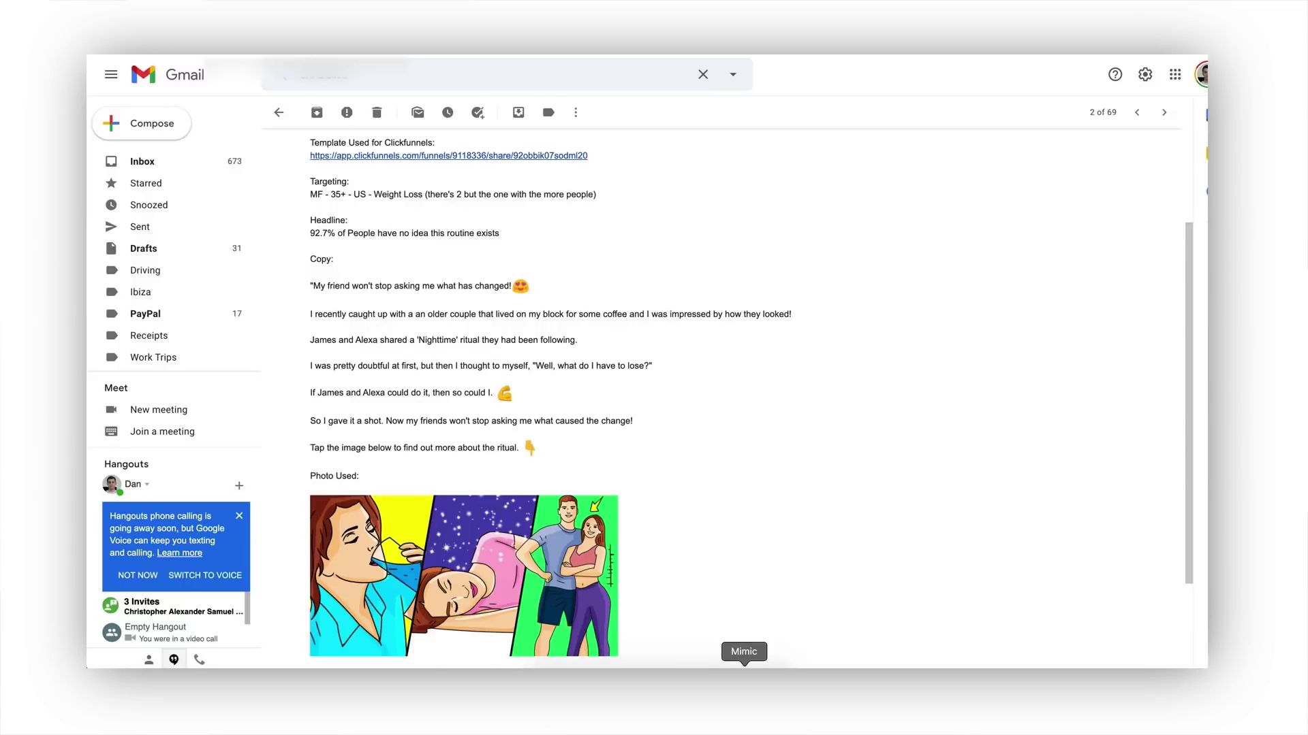
left_click(743, 681)
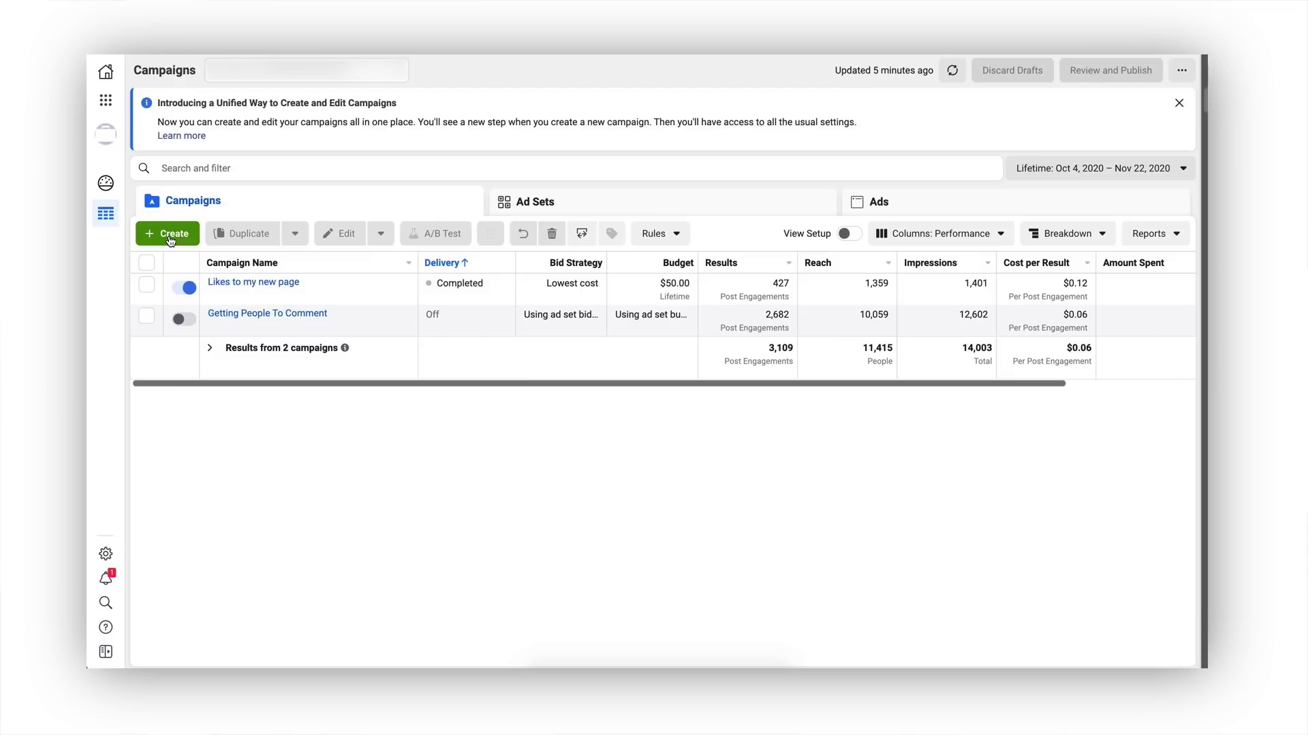
Create a new campaign with the Conversions objective and name it "My First Ad Campaign"
left_click(170, 235)
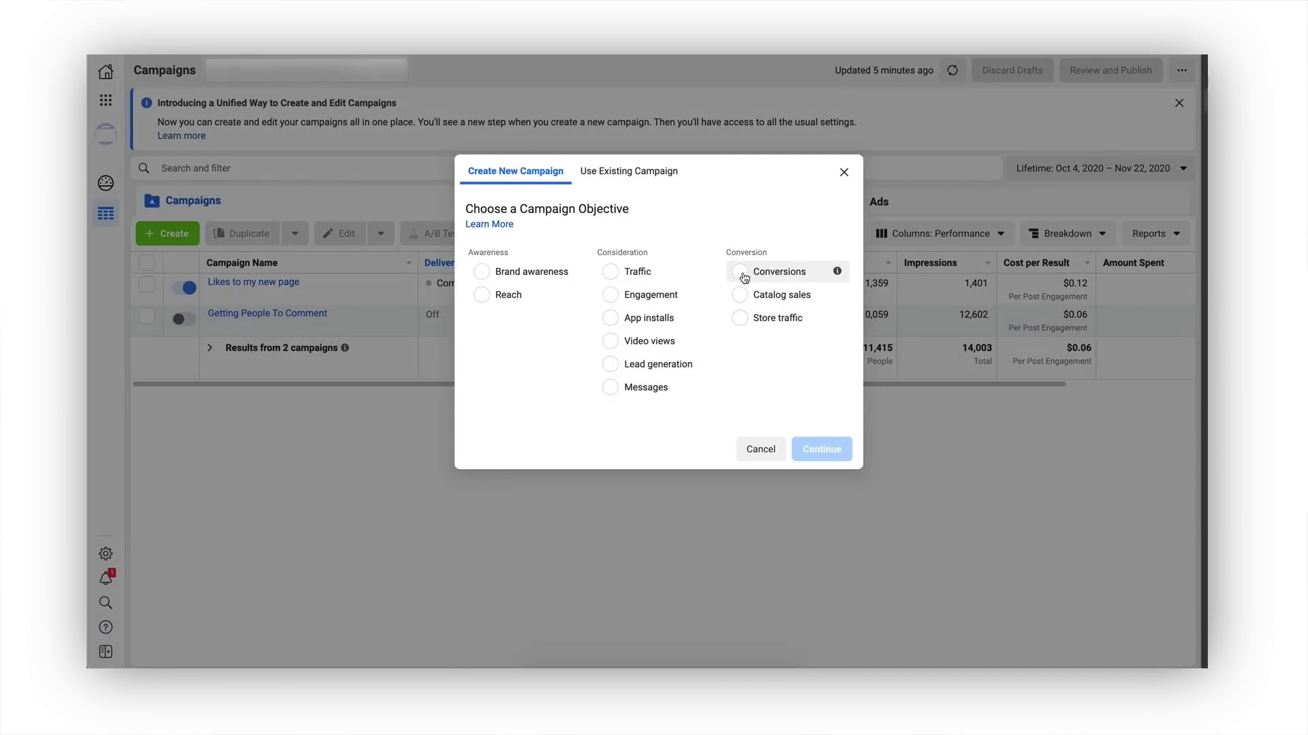
left_click(740, 272)
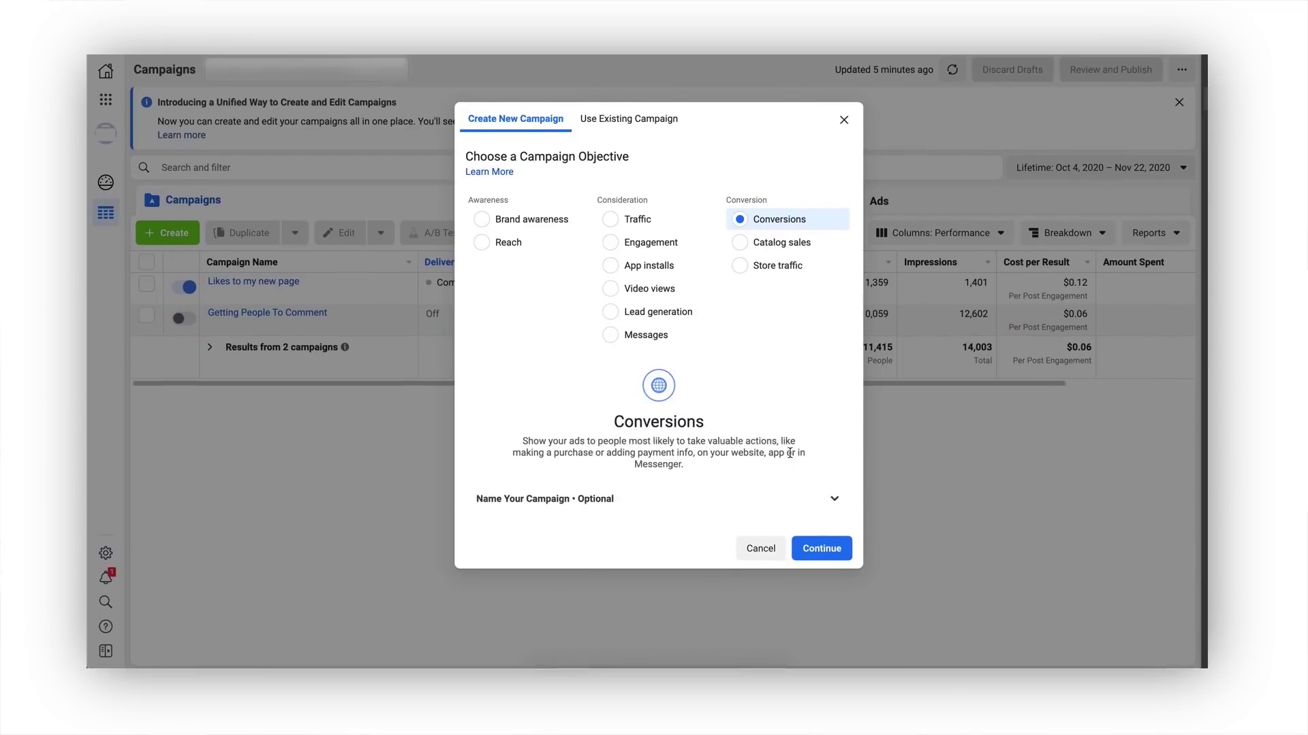
left_click(824, 552)
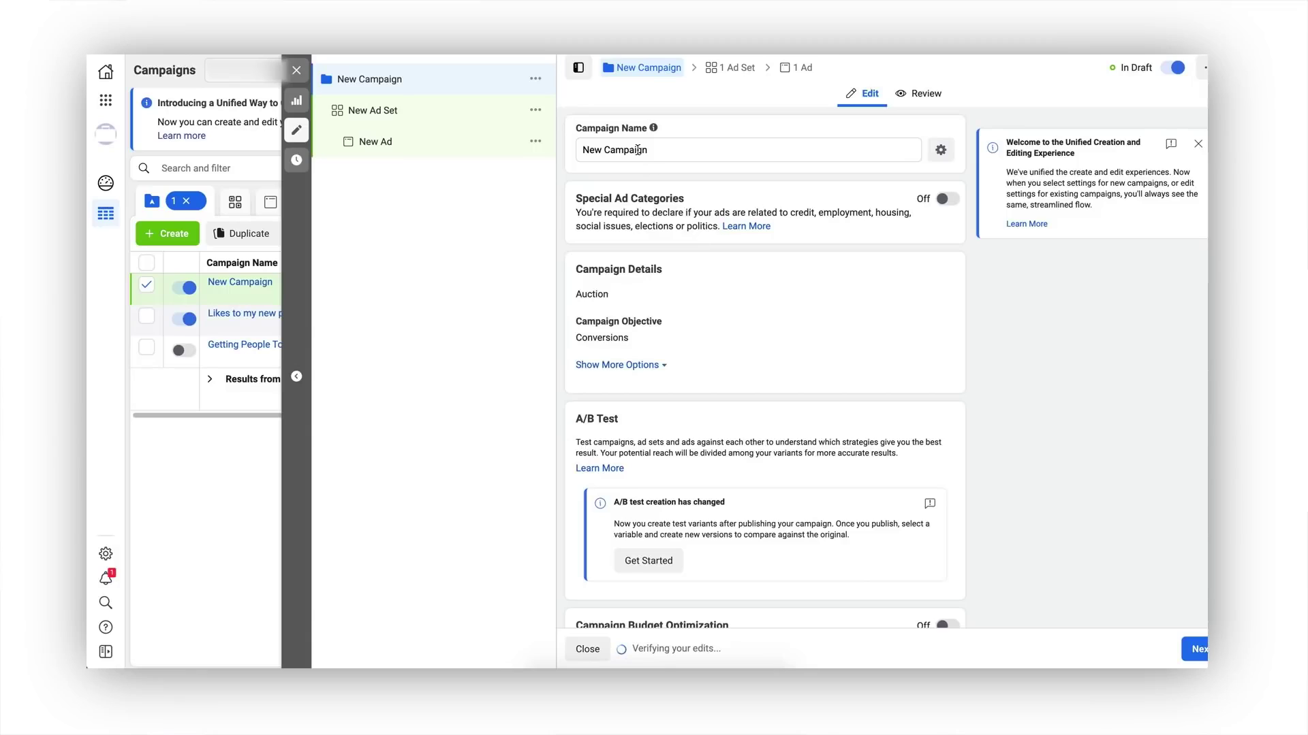
triple_click(637, 150)
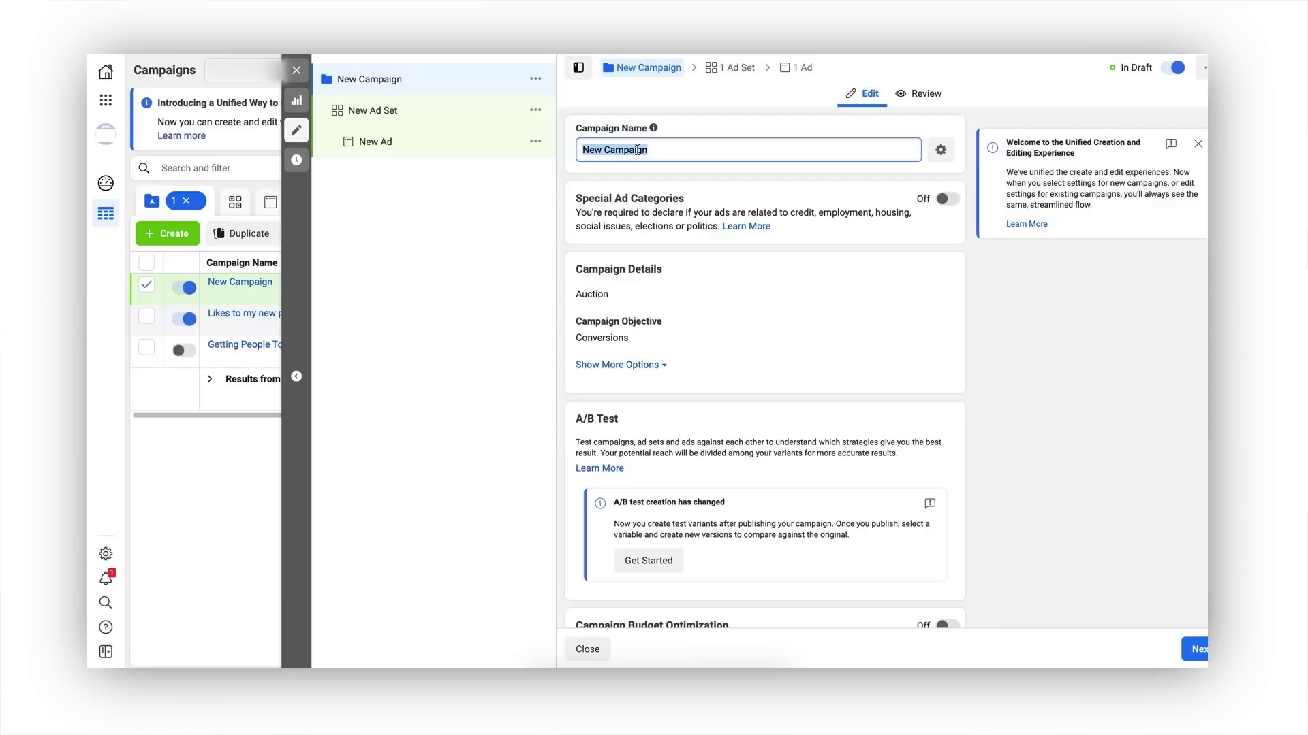
type("My First Ad Campaign")
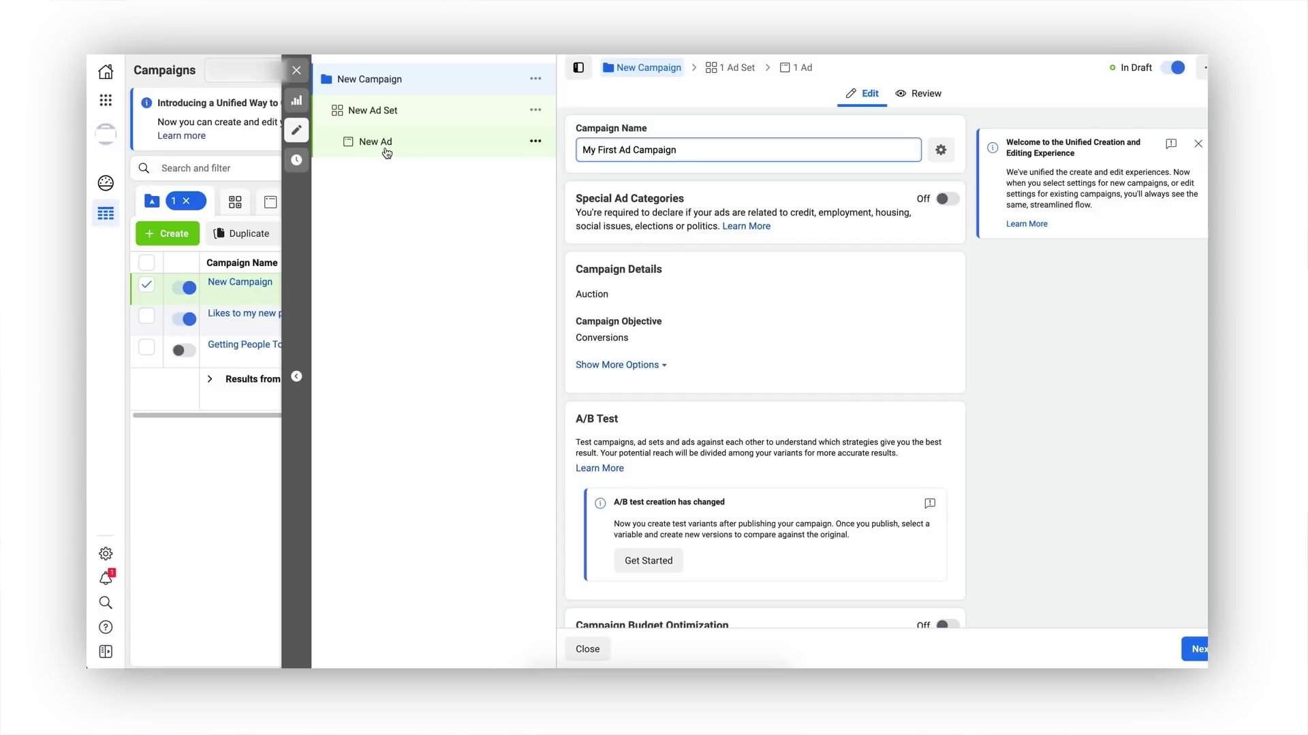
Try Campaign Budget Optimization with lifetime and daily budget types, and switch it back off
scroll(636, 308, "down", 2)
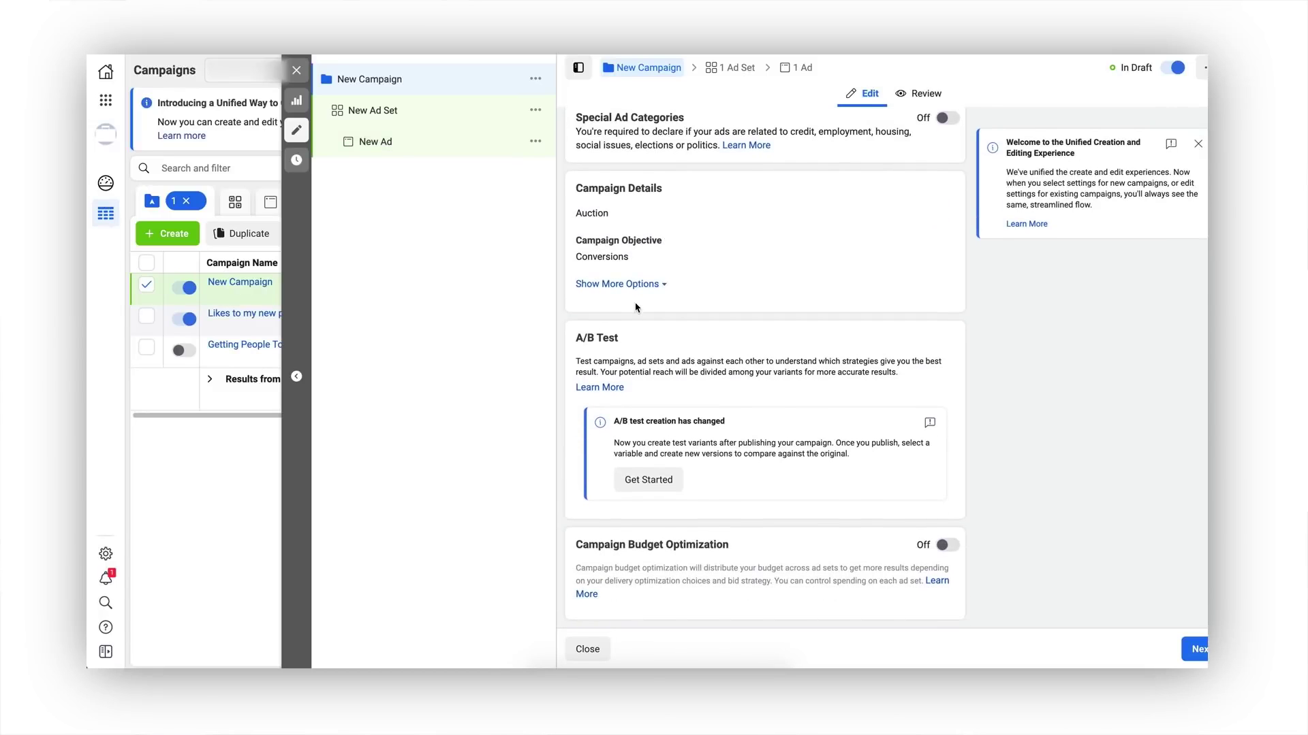
left_click_drag(582, 547, 731, 544)
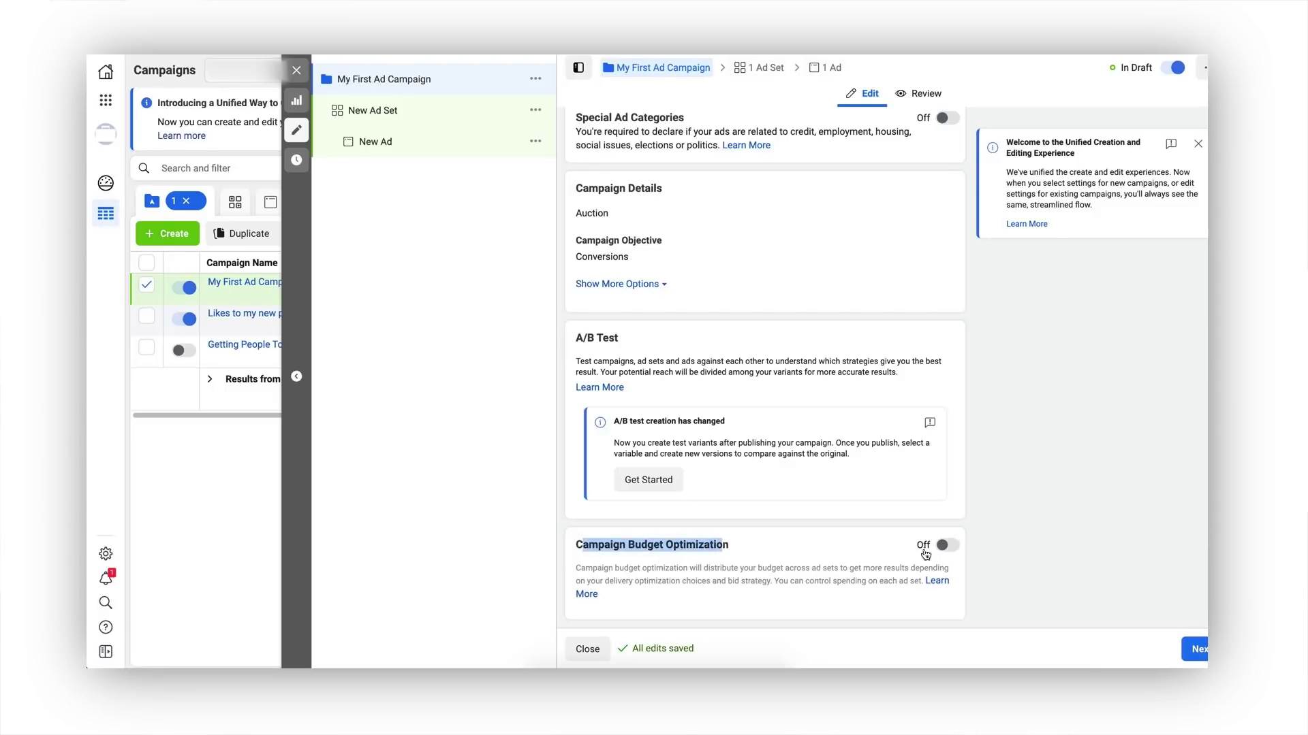
left_click(946, 552)
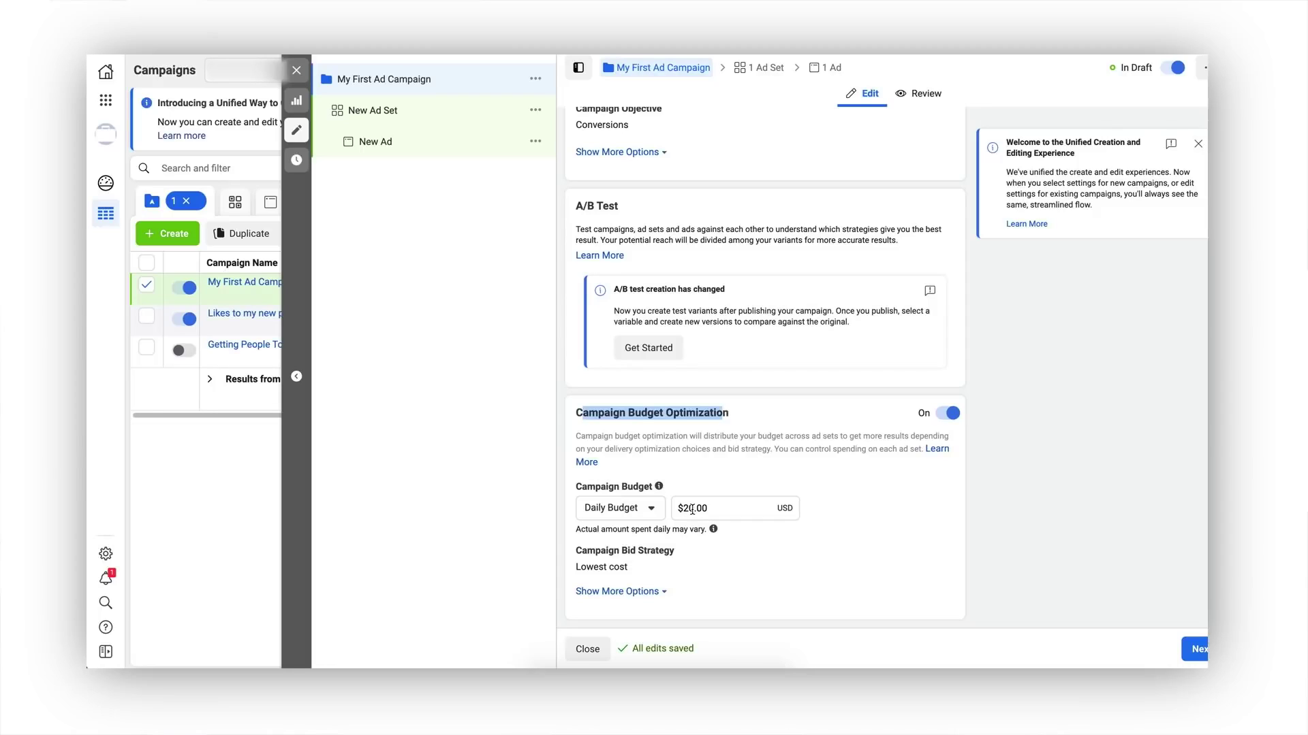
left_click(638, 514)
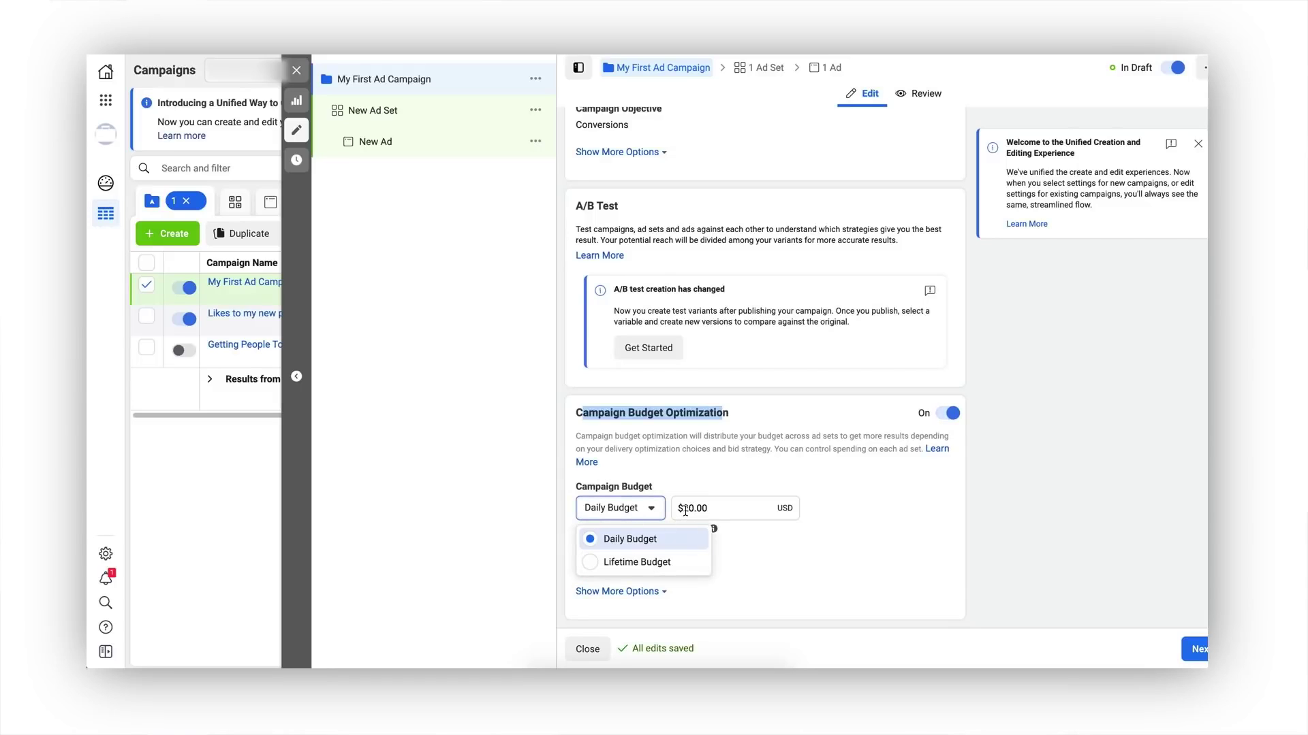
left_click(627, 562)
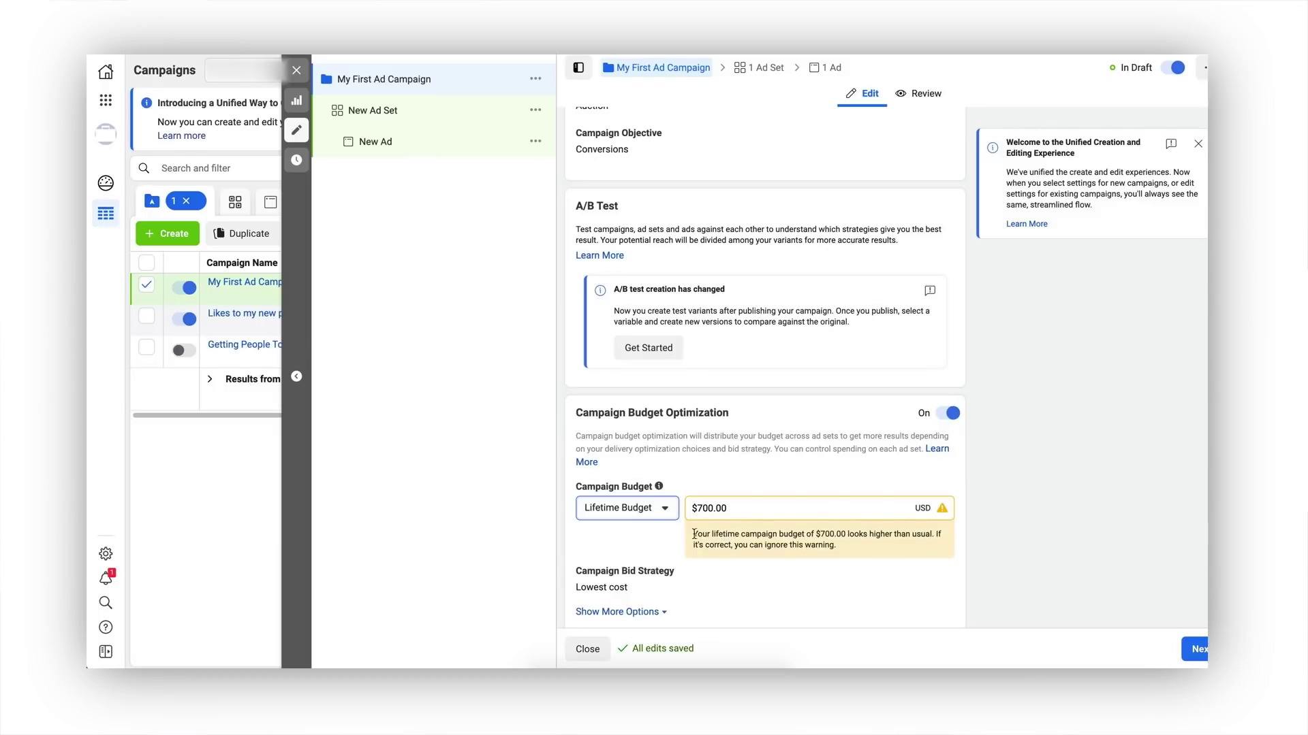
left_click(646, 519)
left_click(625, 536)
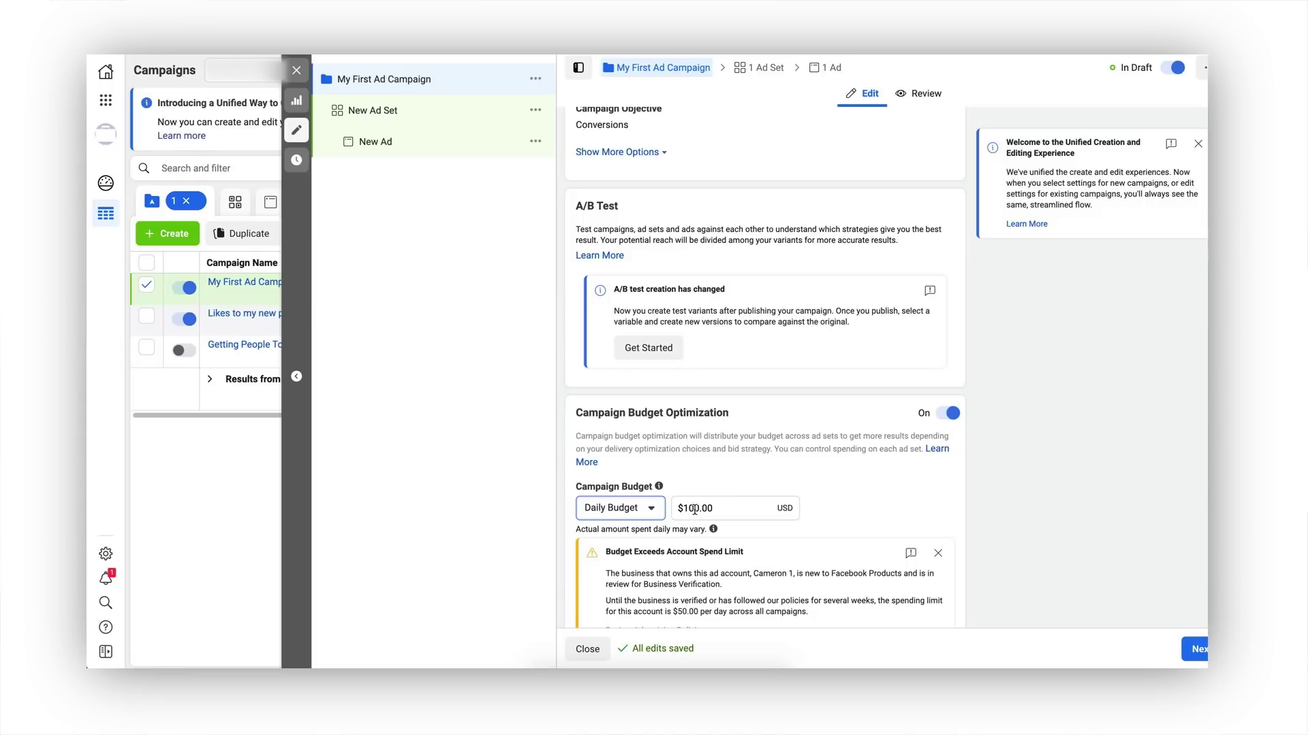
left_click(949, 414)
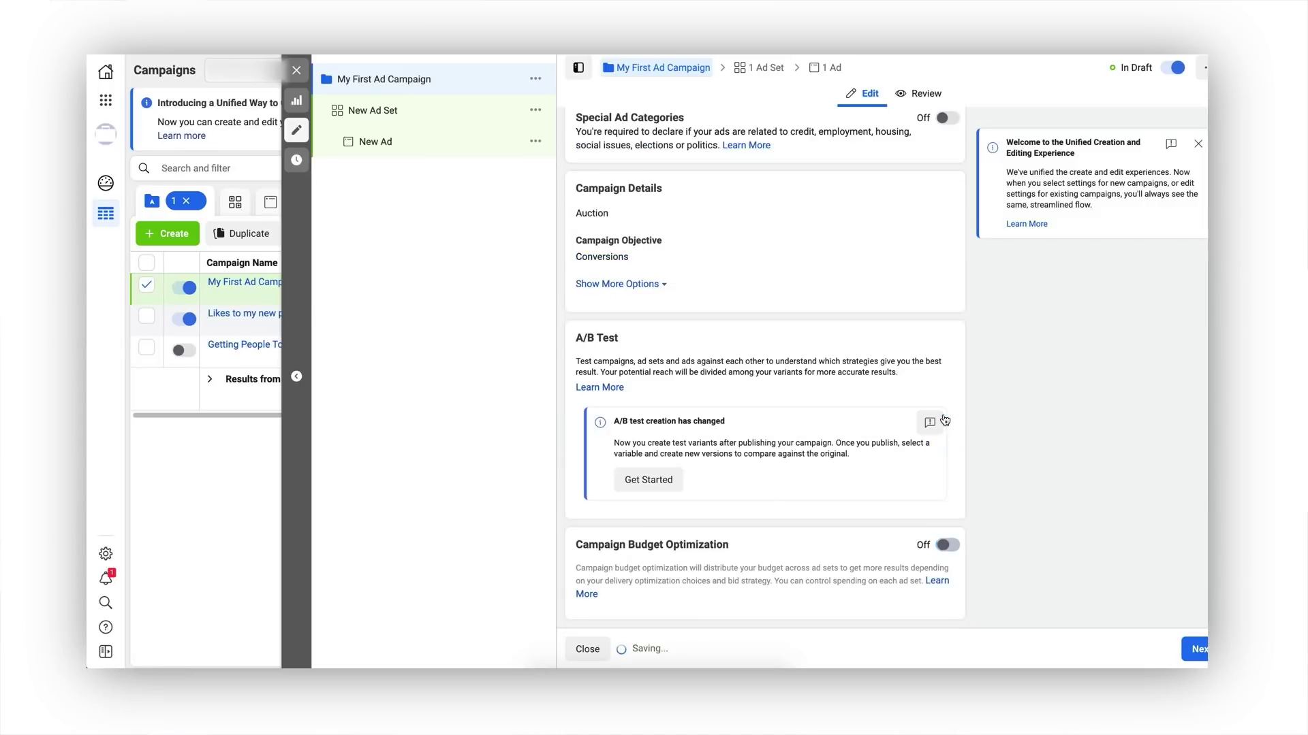
Rename the campaign's new ad set "first adset"
left_click(418, 117)
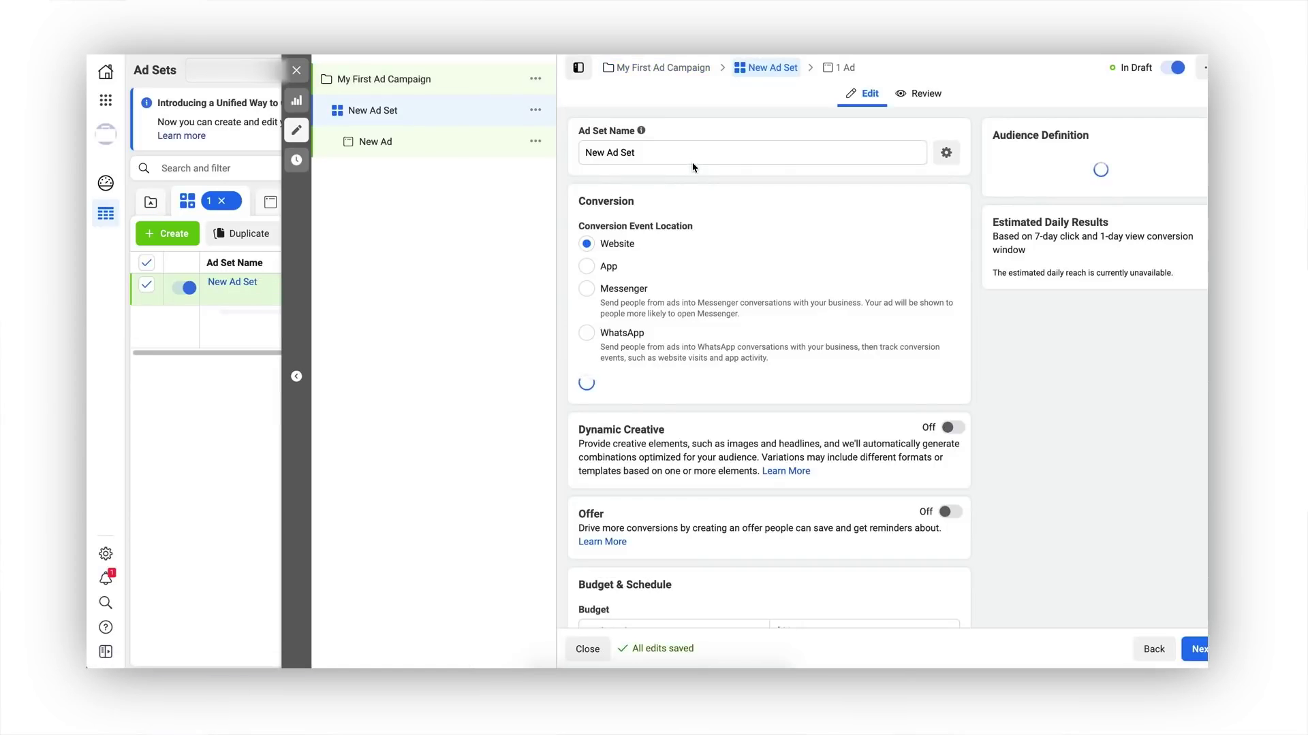
triple_click(649, 157)
type("first adset")
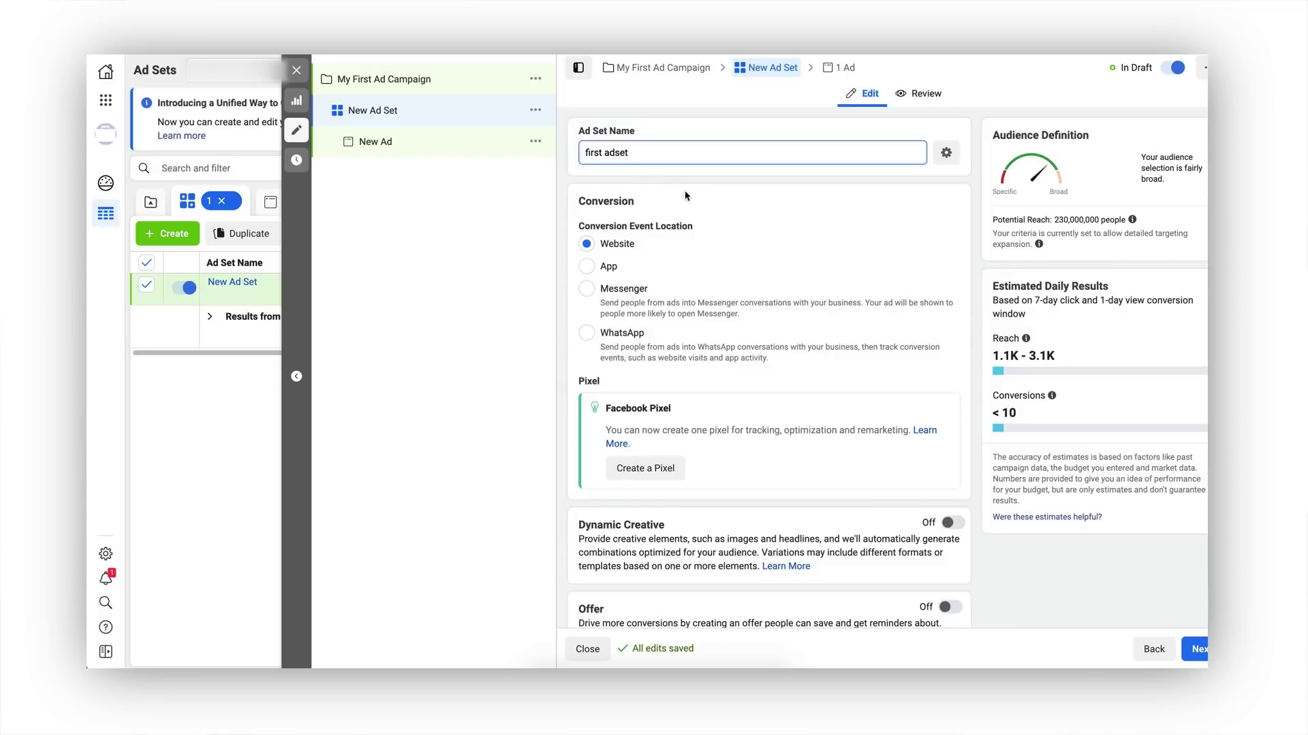
left_click(684, 193)
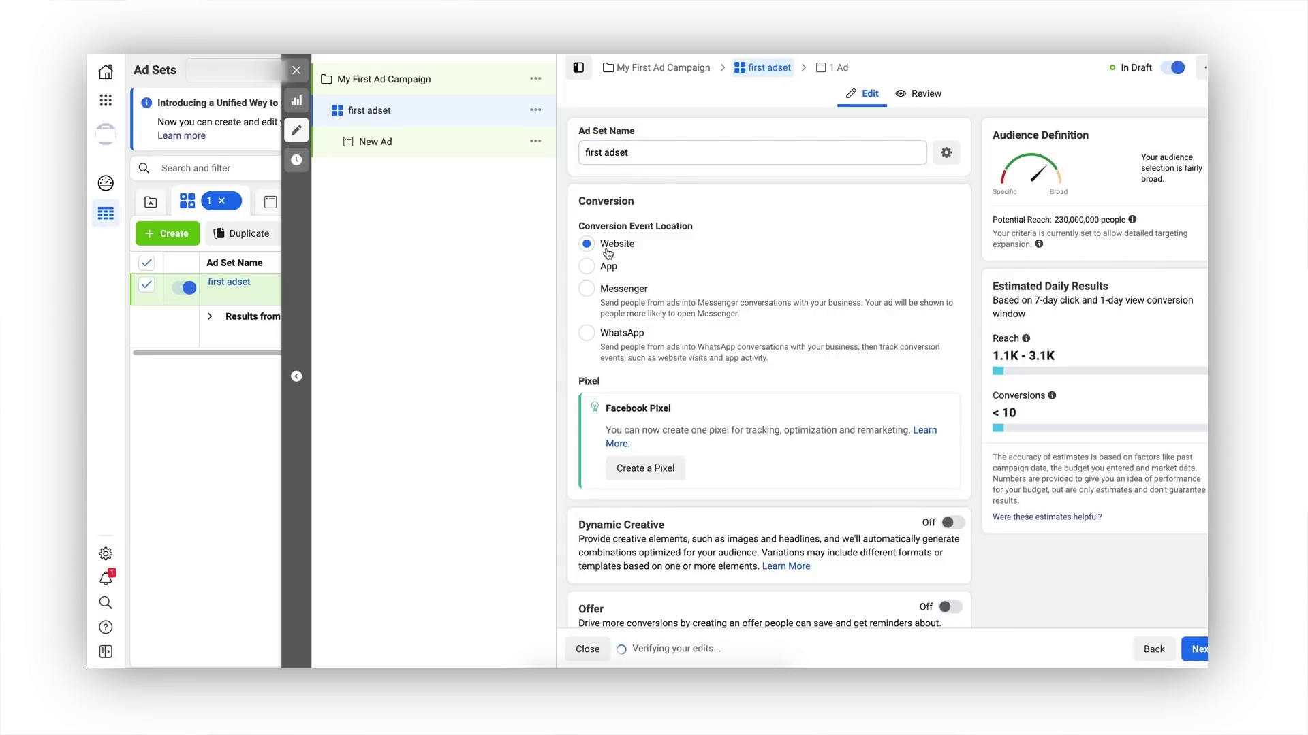
Review the ad set's conversion, pixel and Dynamic Creative options, and set its daily budget to $15
scroll(681, 379, "down", 1)
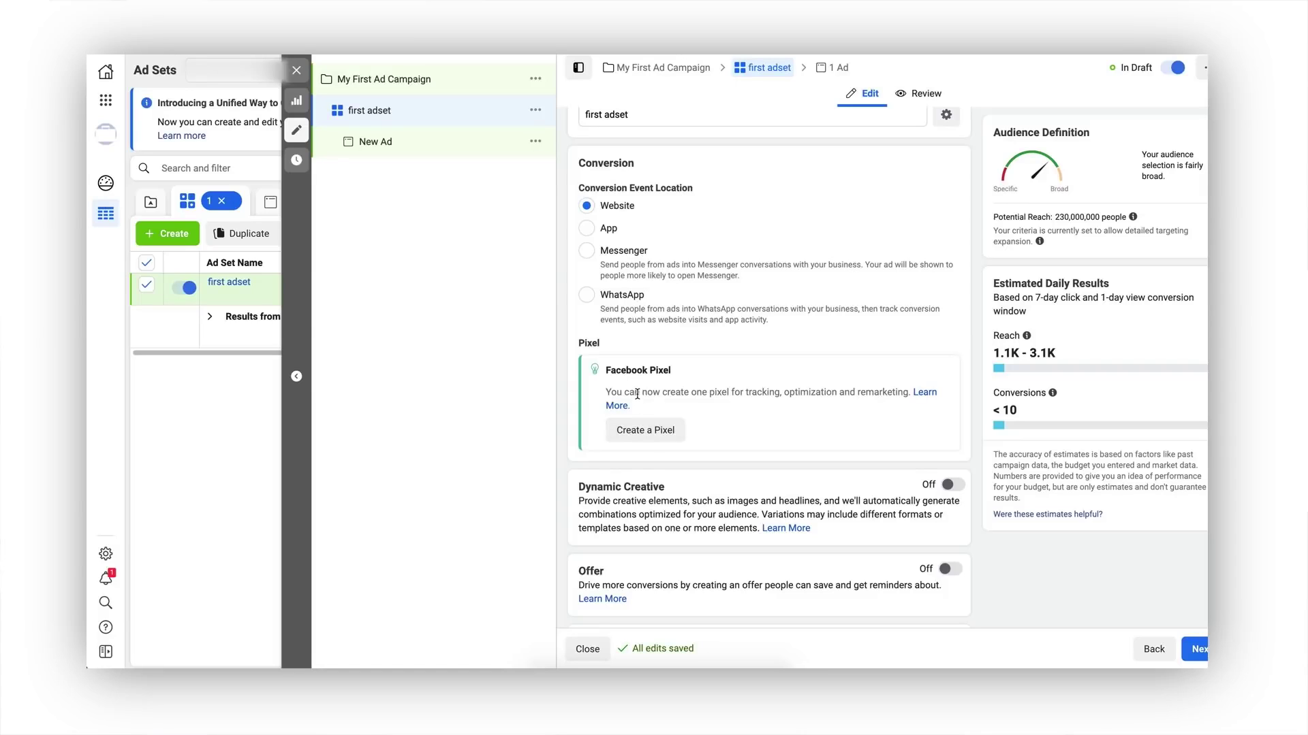
scroll(637, 395, "down", 1)
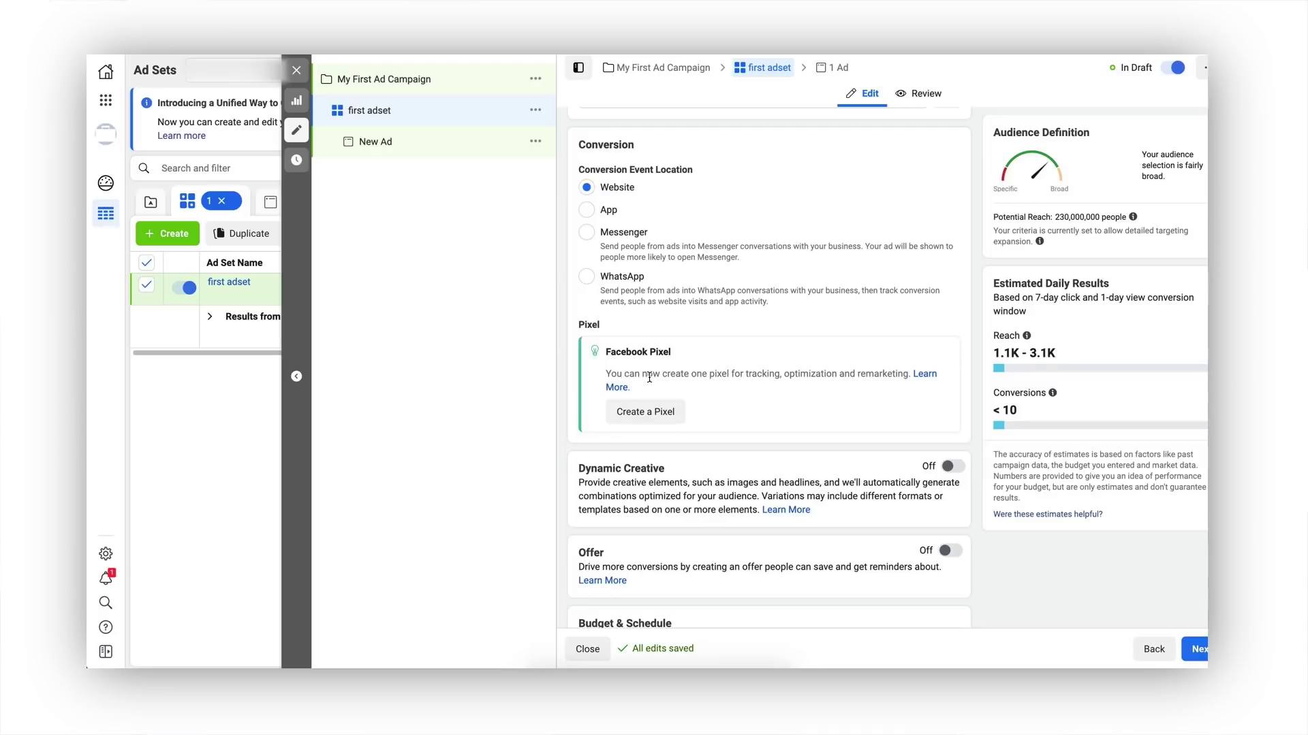
scroll(649, 378, "down", 5)
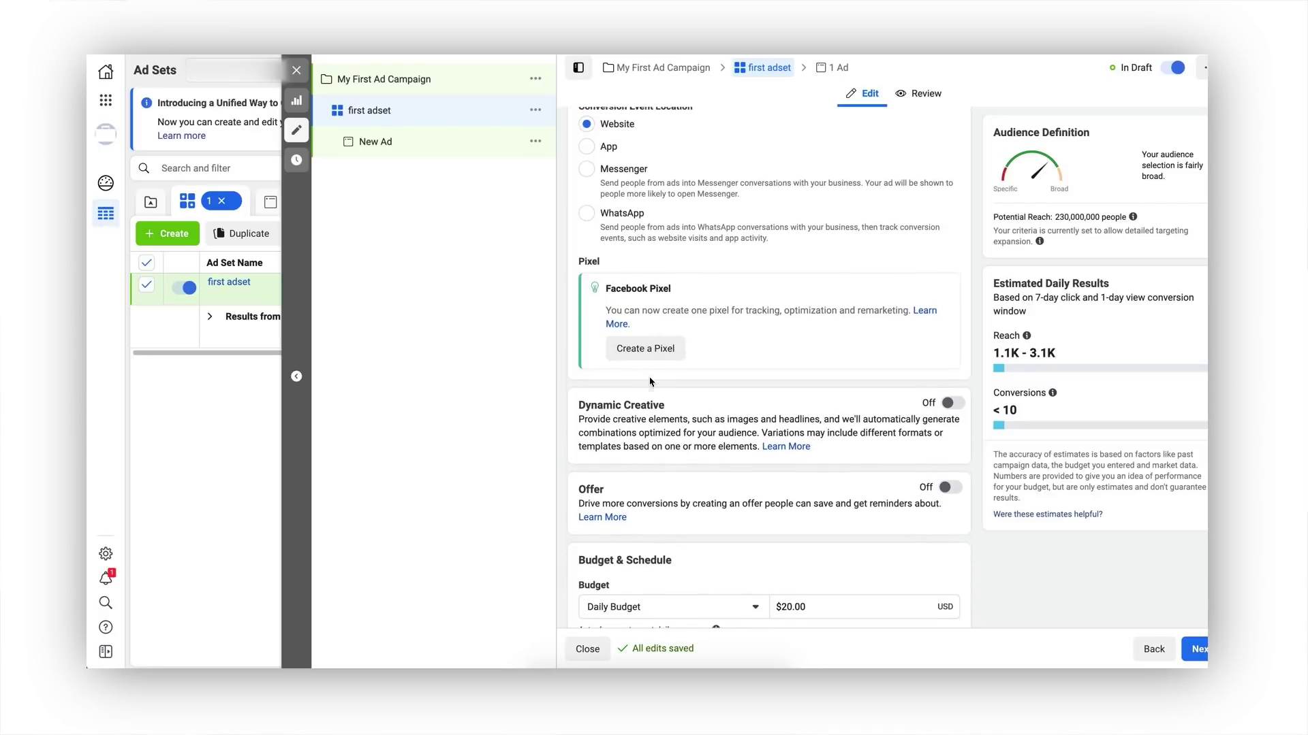
scroll(651, 381, "down", 3)
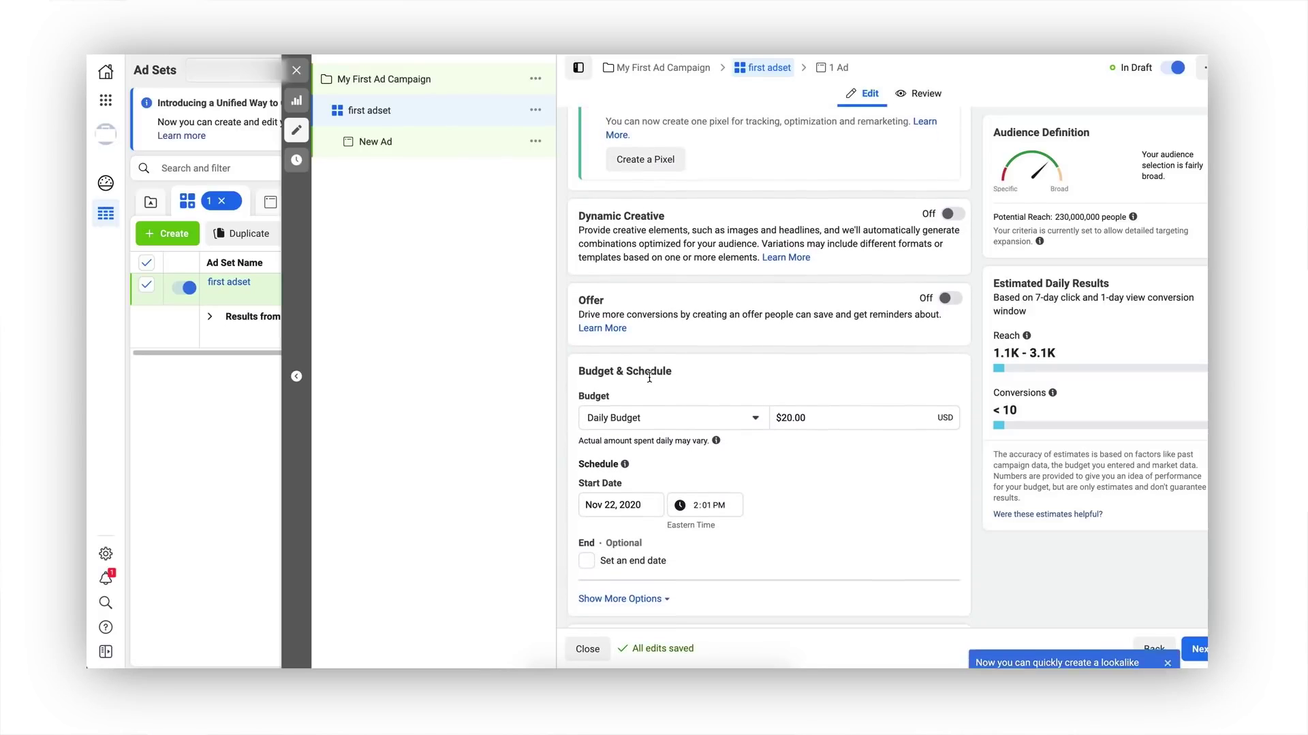
left_click_drag(665, 214, 576, 215)
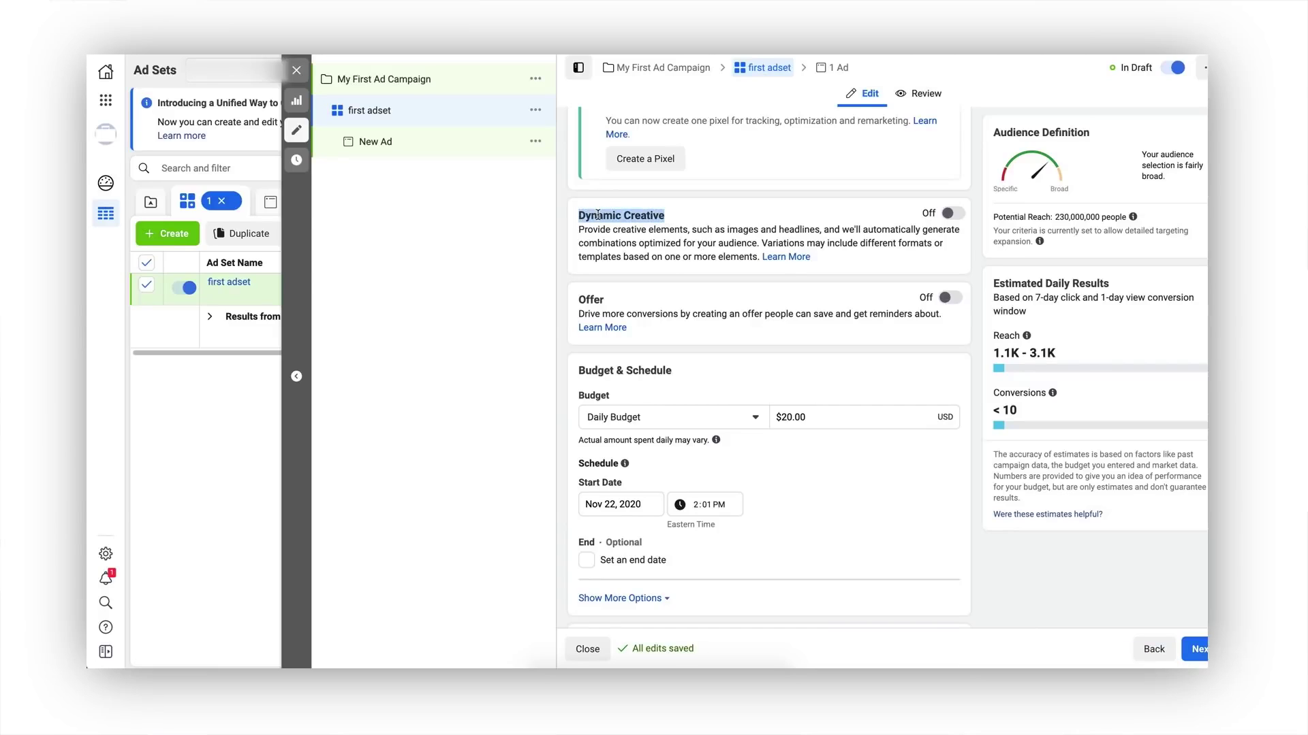
left_click(653, 215)
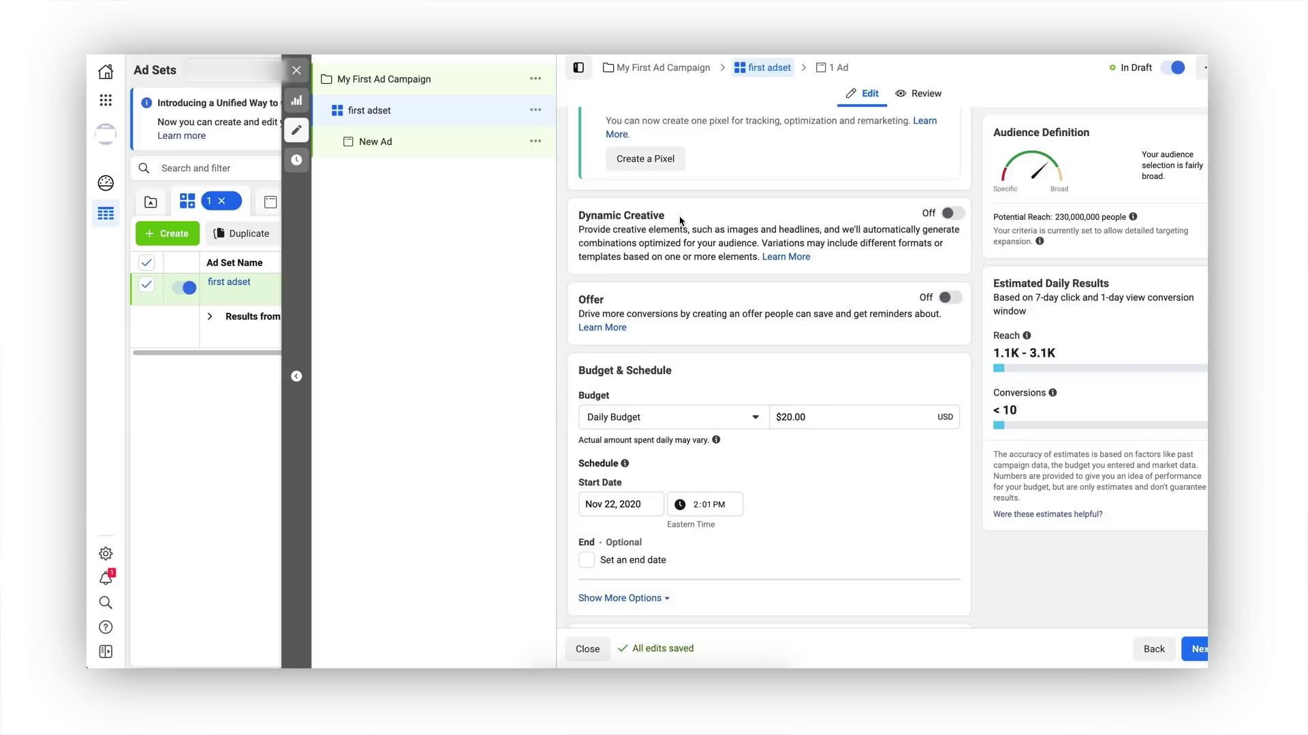
scroll(679, 220, "down", 3)
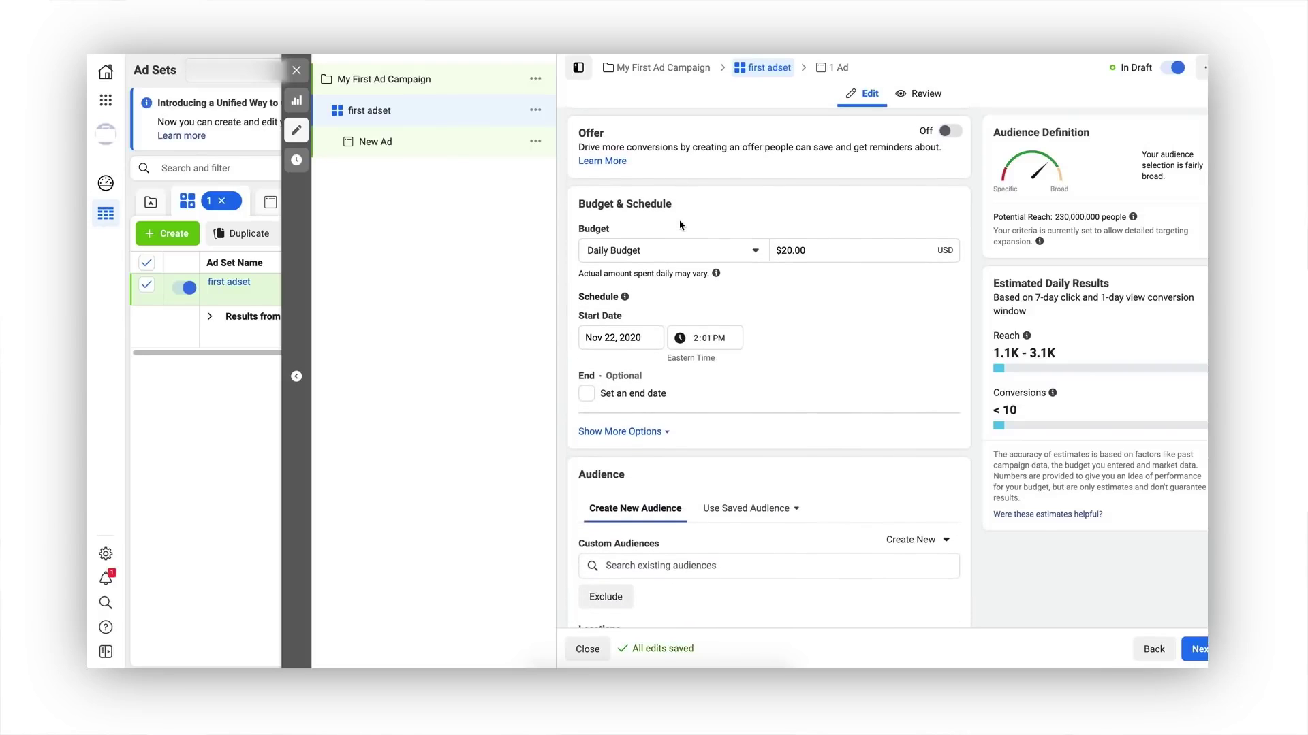
double_click(786, 249)
type("15")
left_click(787, 284)
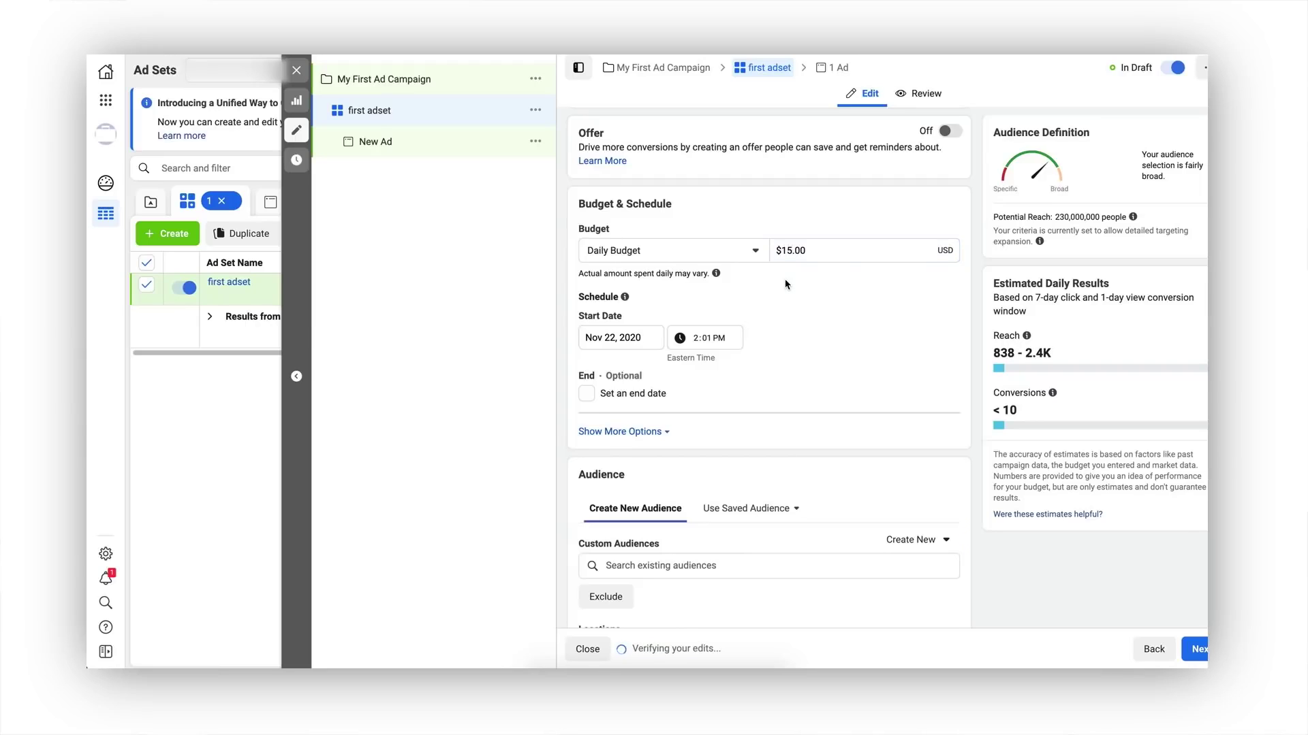
Schedule the ad set to start on November 23, 2020, and point out the time zone
scroll(695, 326, "down", 1)
left_click(621, 280)
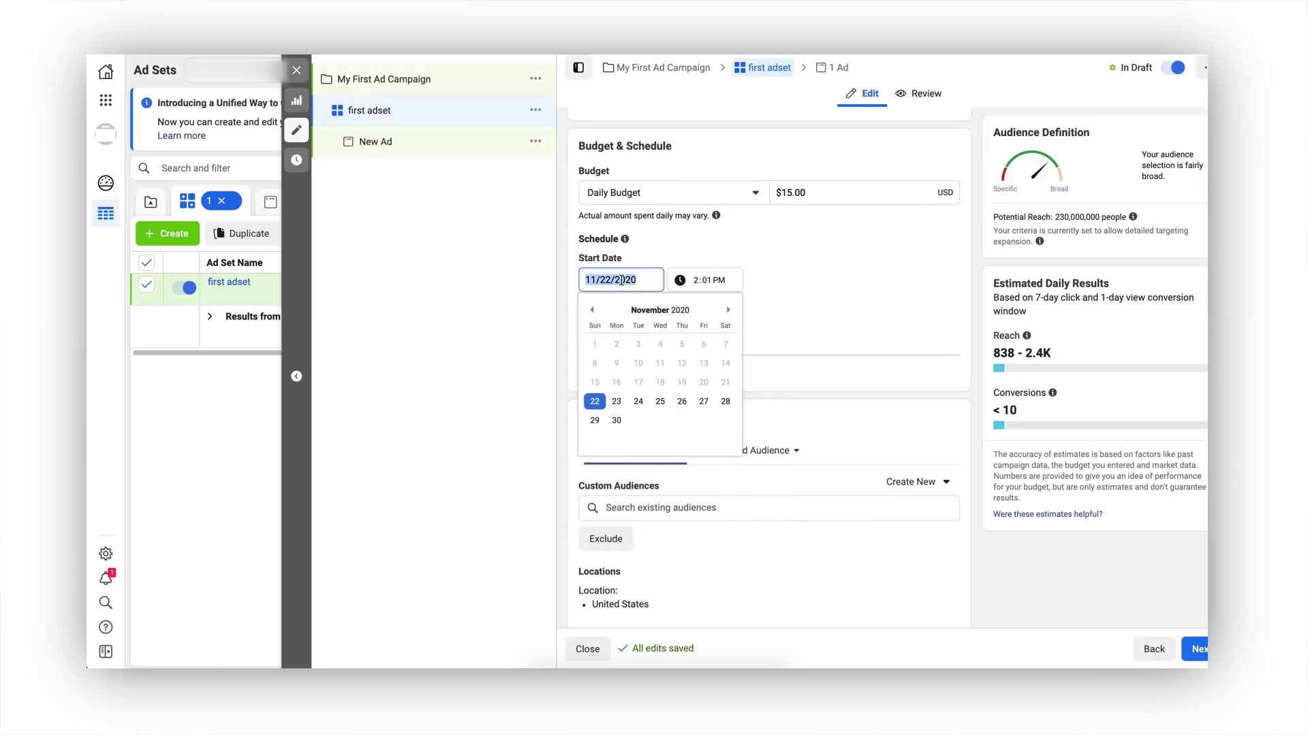
left_click(616, 401)
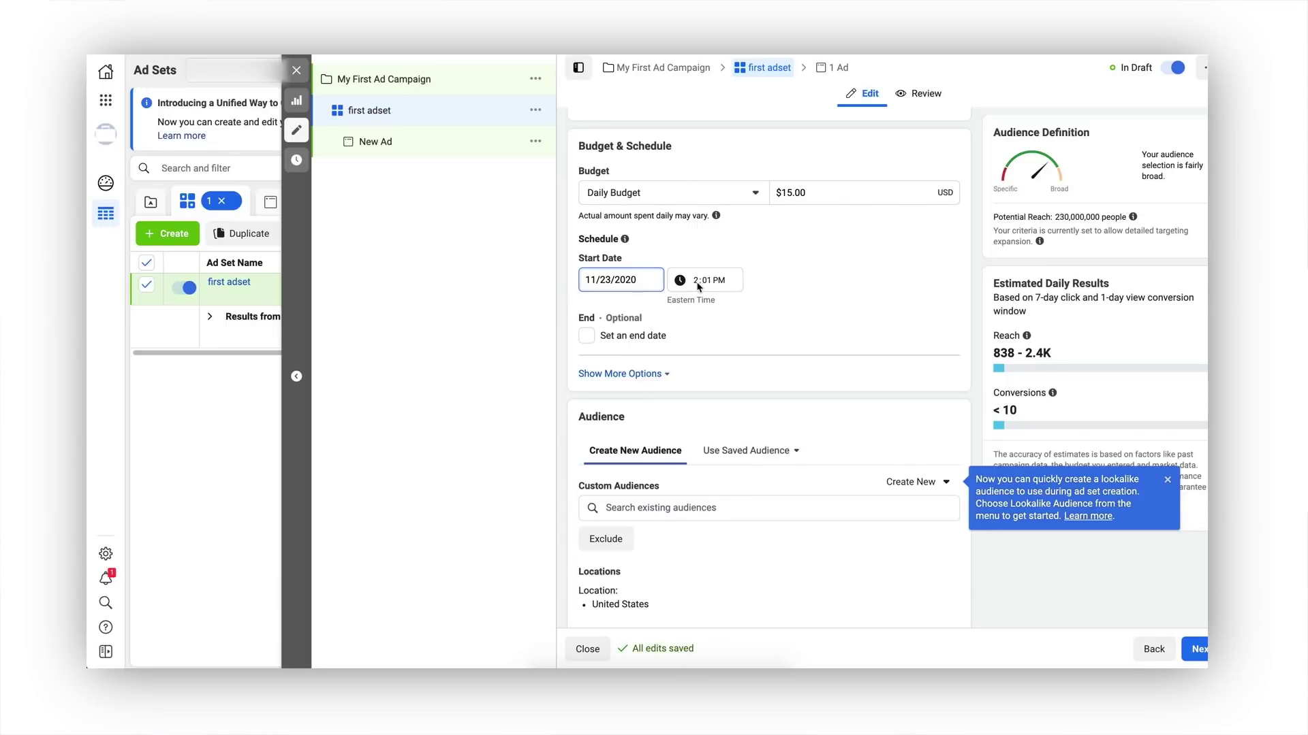
left_click_drag(667, 300, 710, 301)
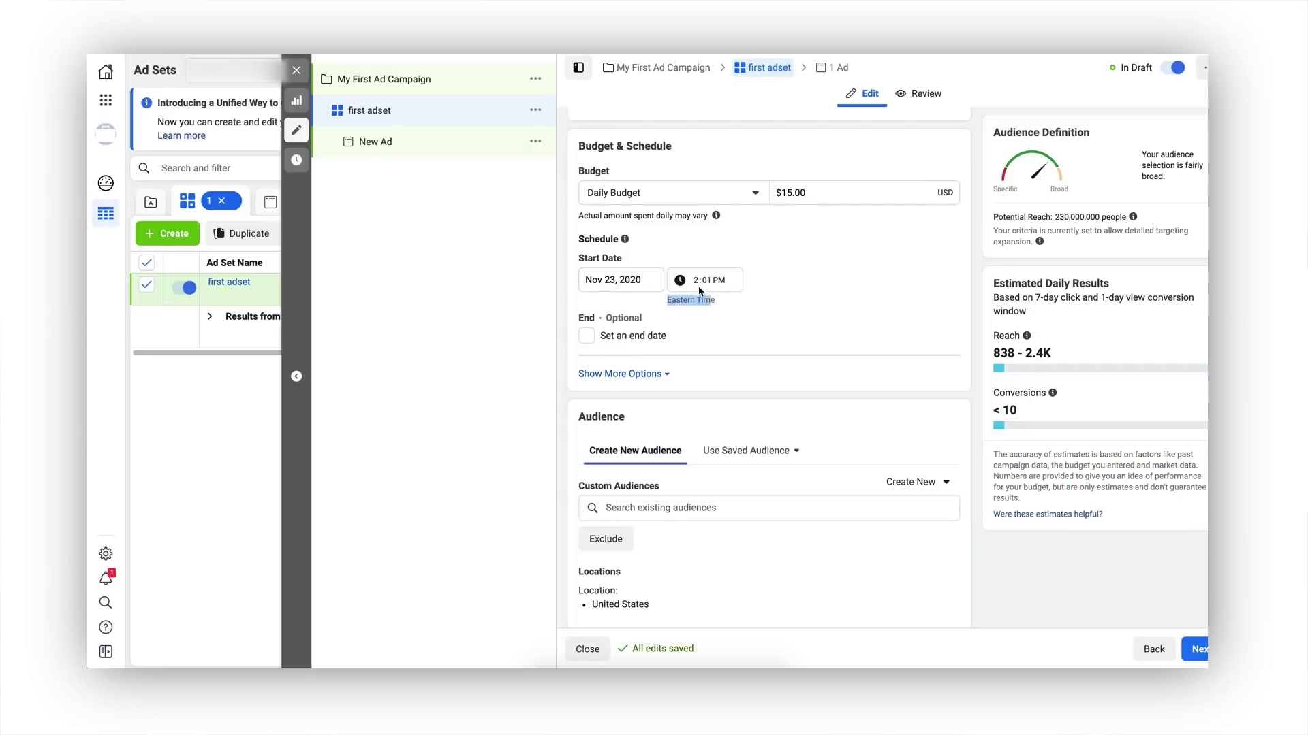
Set the ad set's start time to 3:00 AM
left_click(696, 280)
key("Up")
left_click(719, 281)
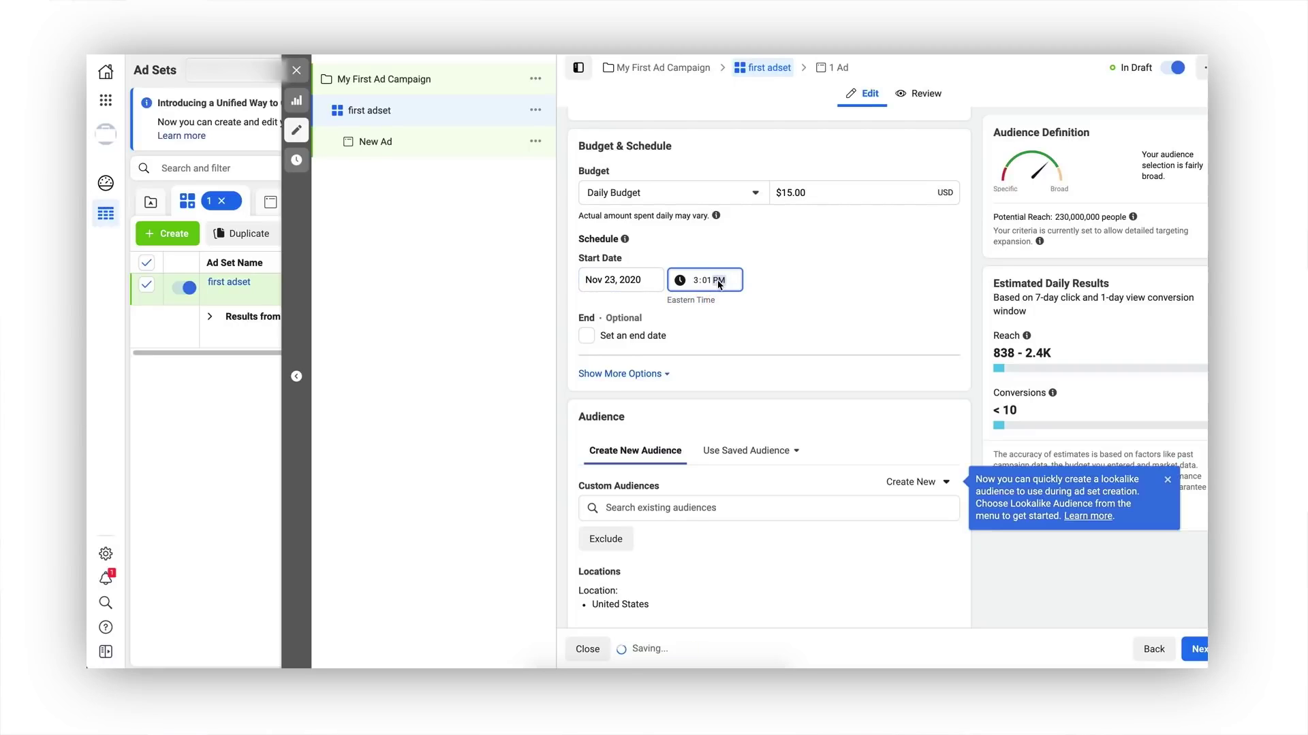
key("Up")
left_click(704, 281)
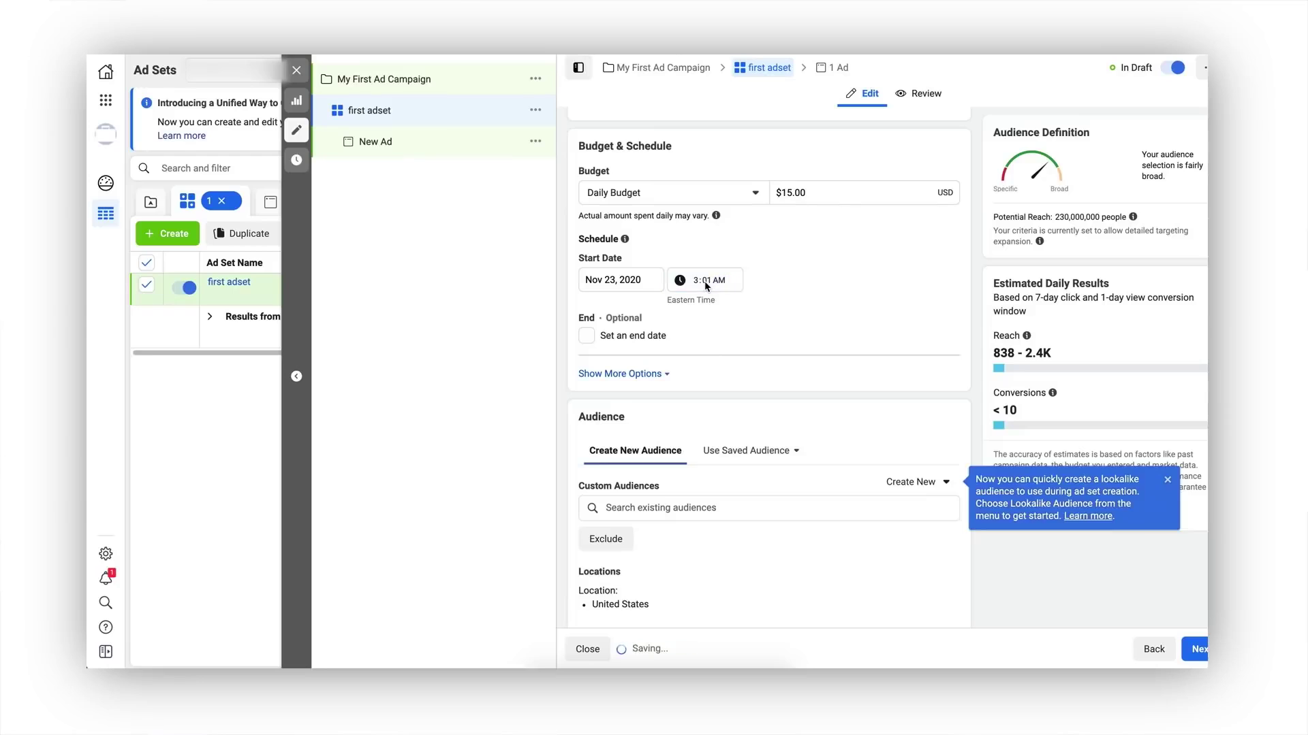
key("Down")
left_click(753, 280)
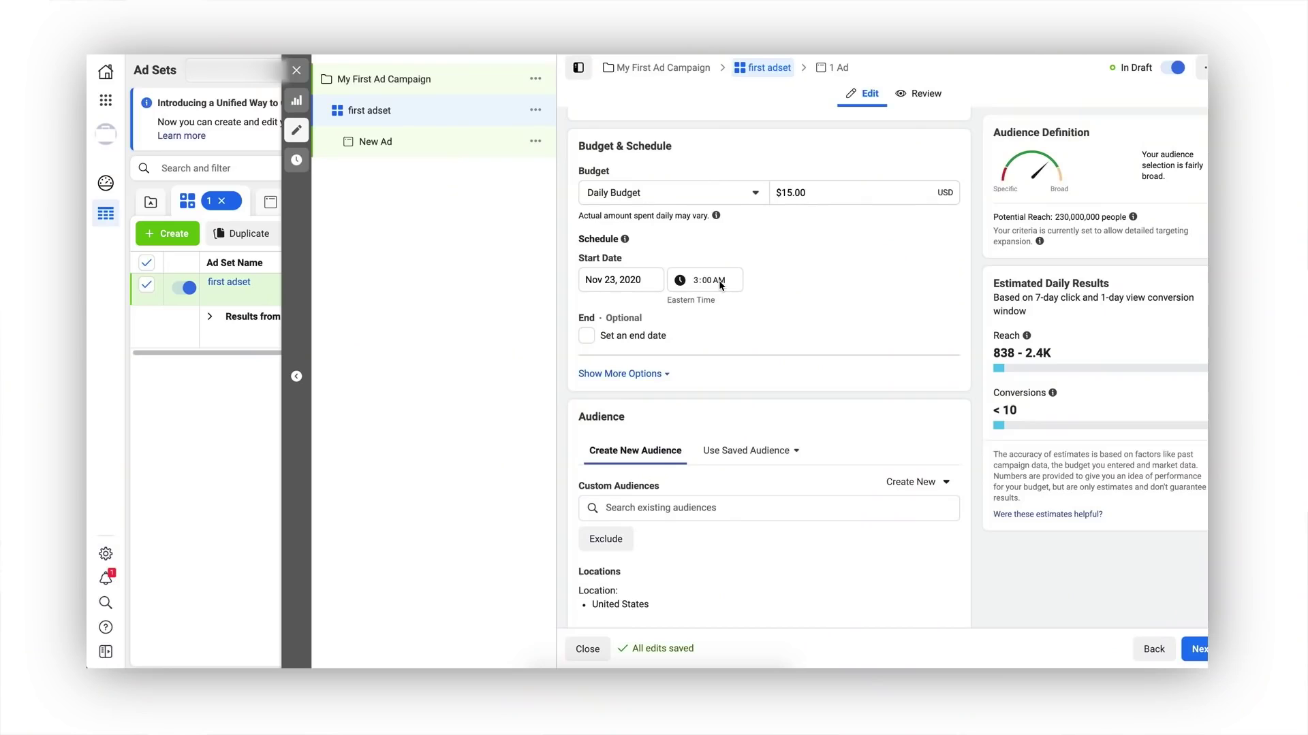
Check the targeting notes in the Gmail message and set the audience's minimum age to 35
scroll(721, 285, "down", 4)
scroll(721, 285, "down", 1)
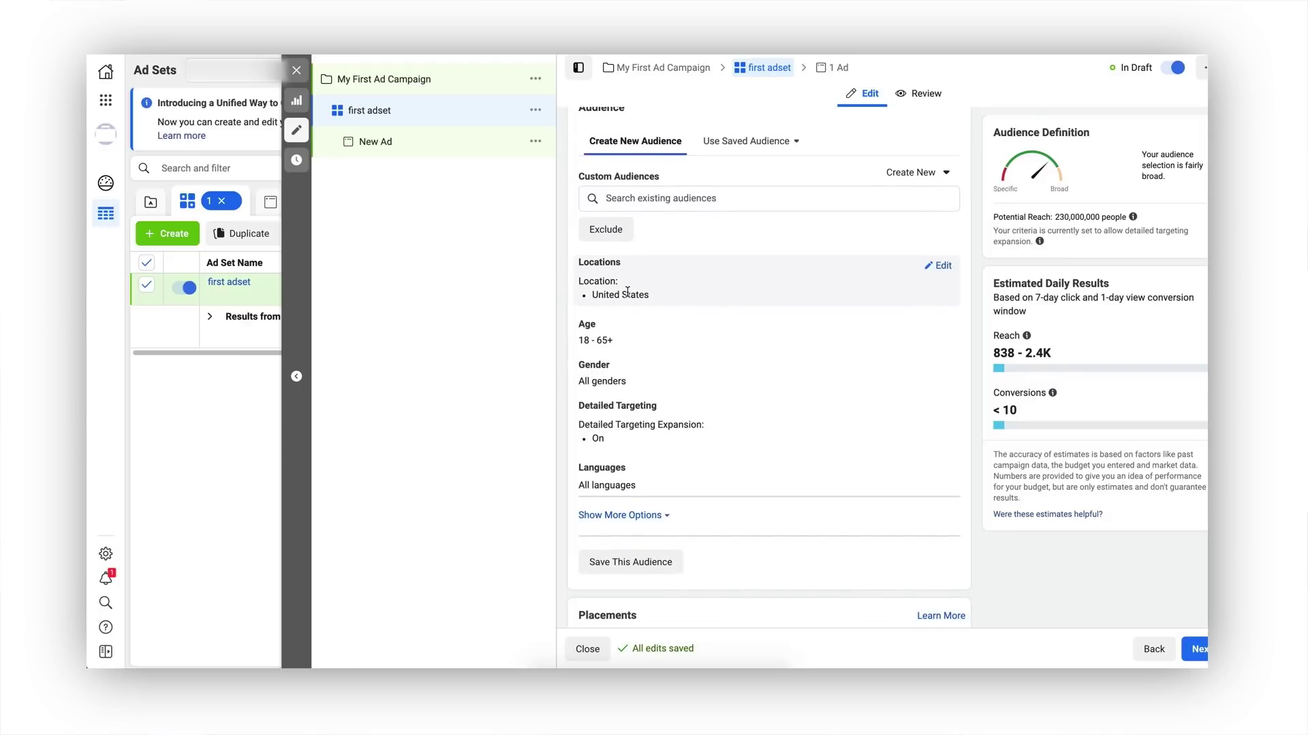
left_click(941, 326)
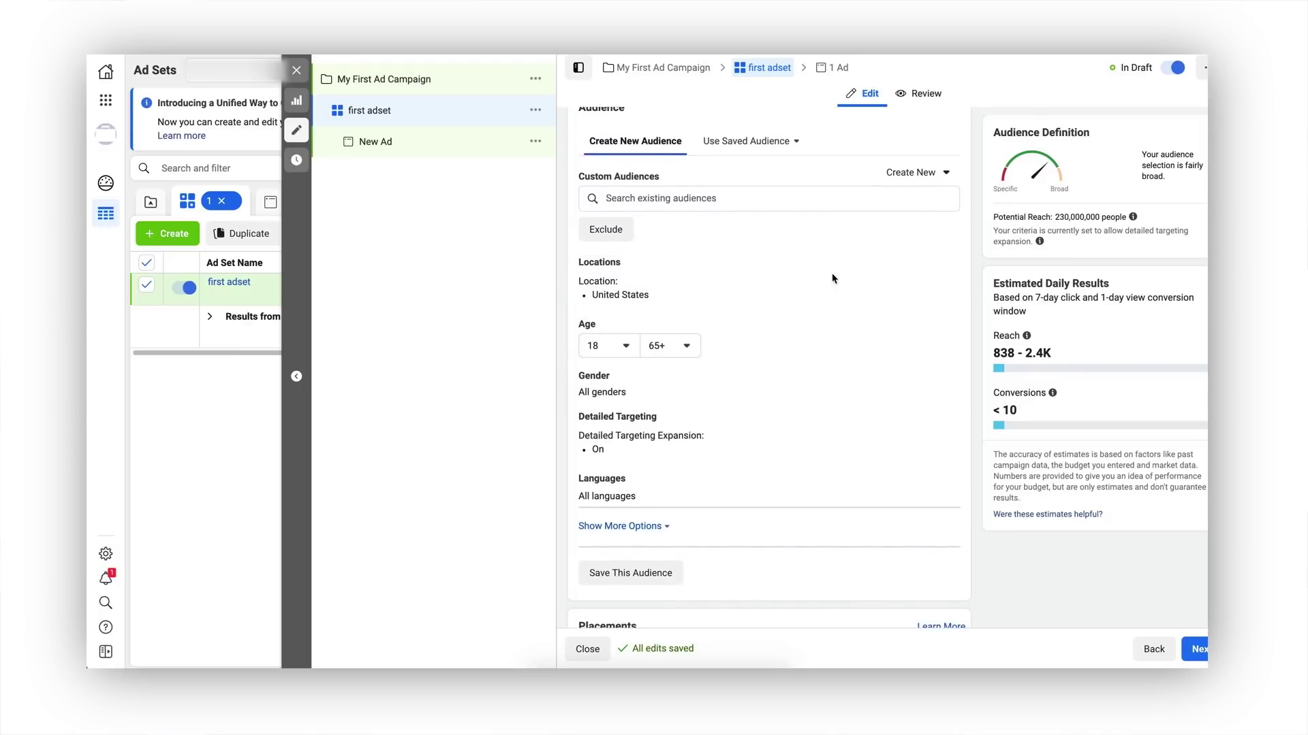
left_click(616, 678)
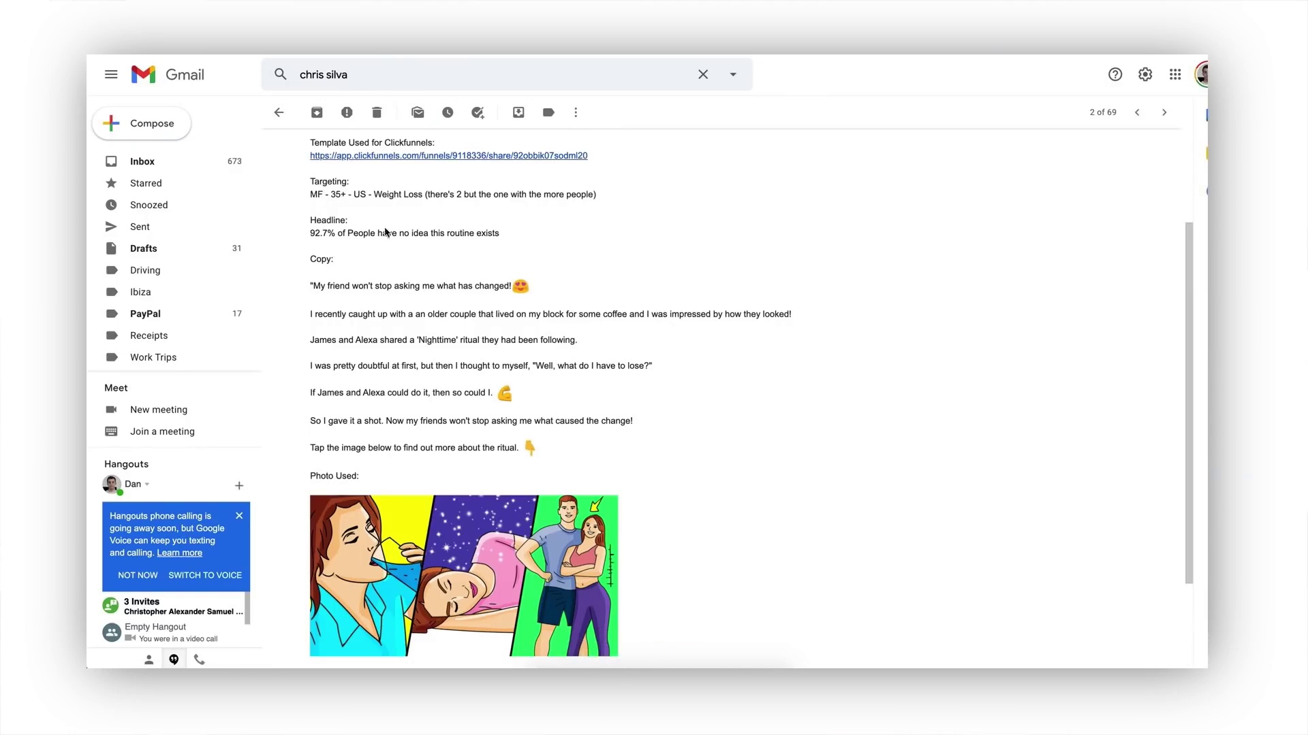
left_click(729, 617)
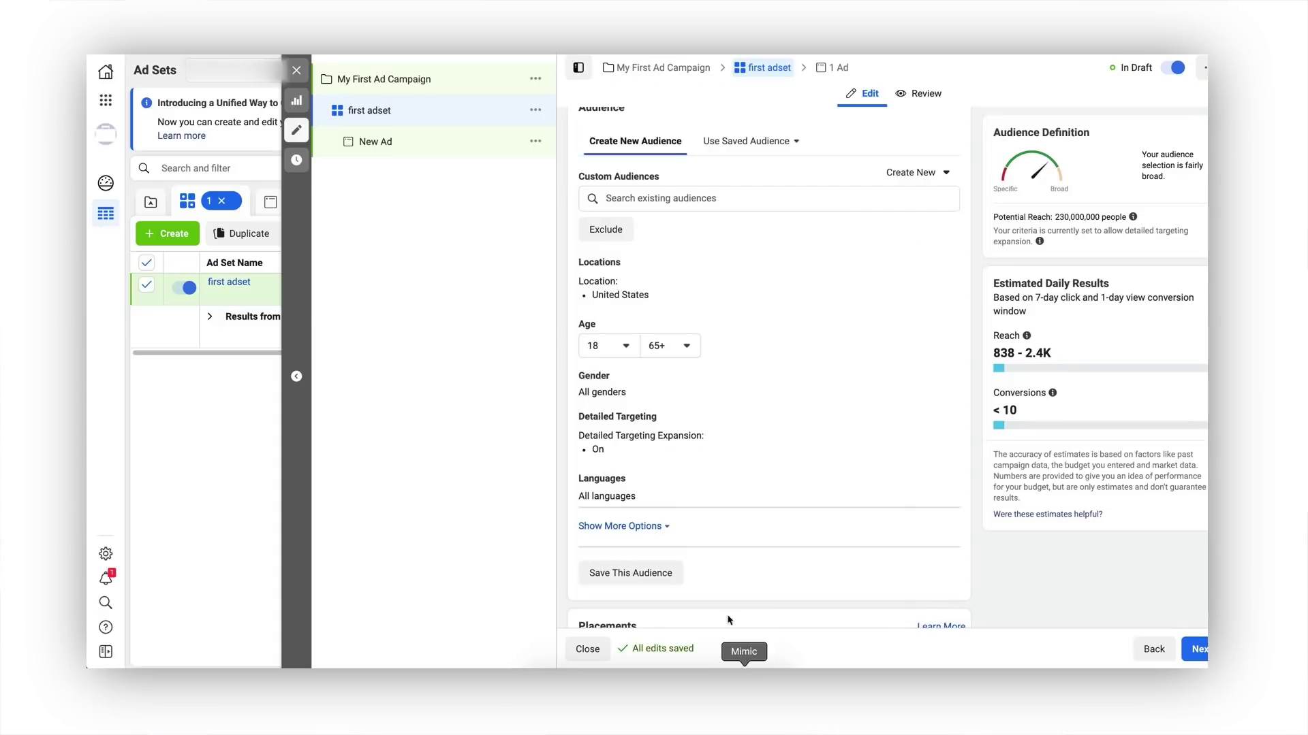
left_click(608, 346)
scroll(638, 448, "down", 3)
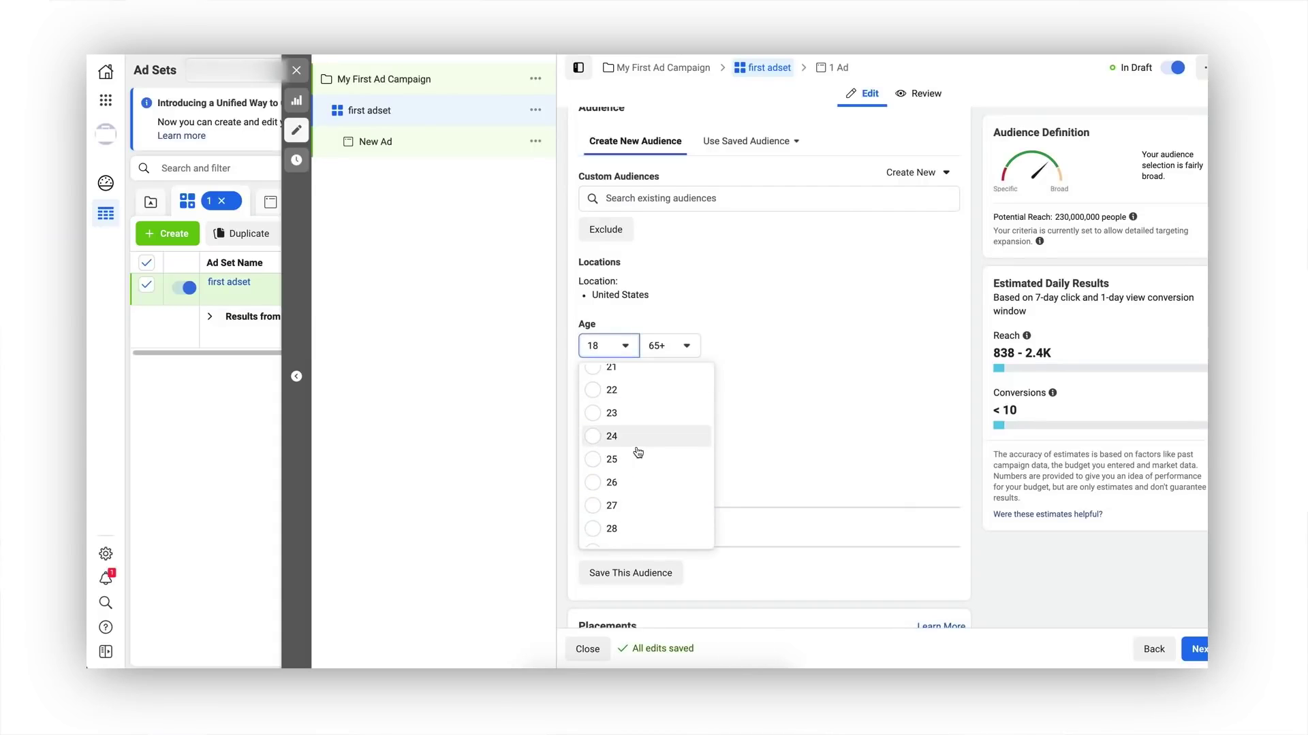
scroll(637, 453, "down", 3)
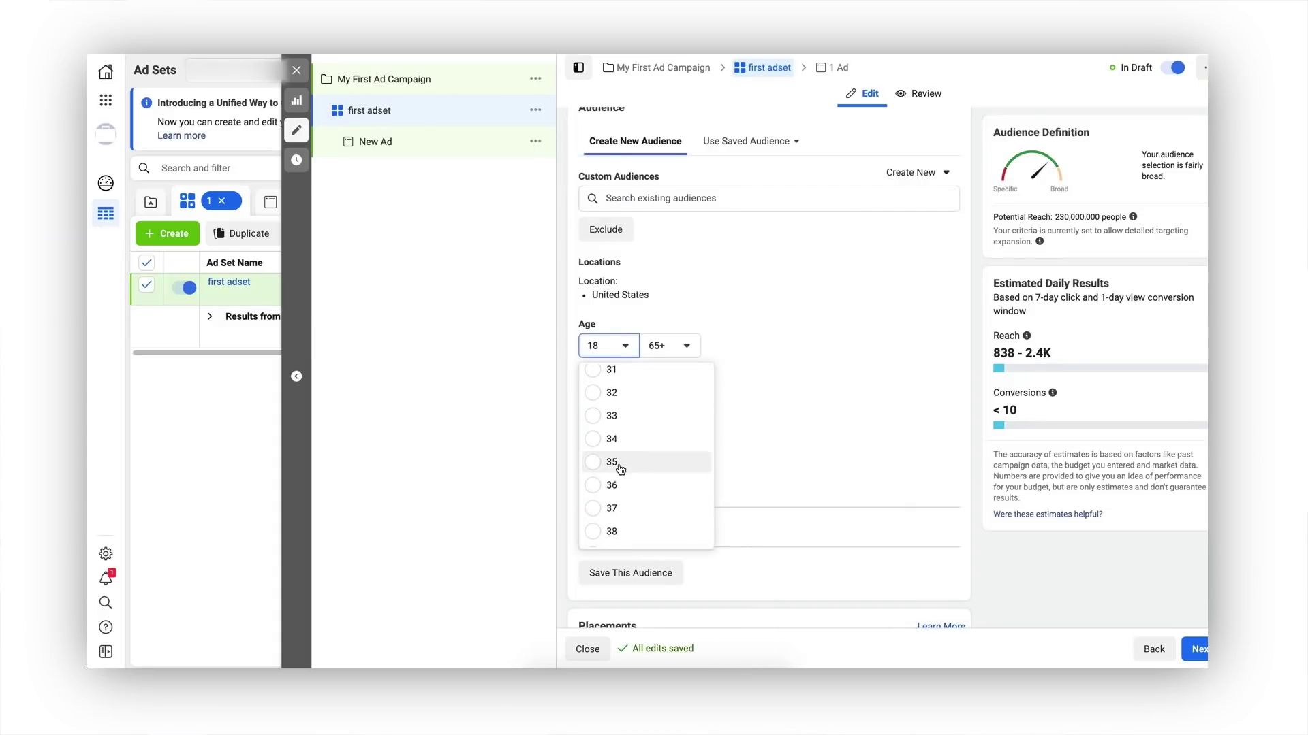
left_click(619, 464)
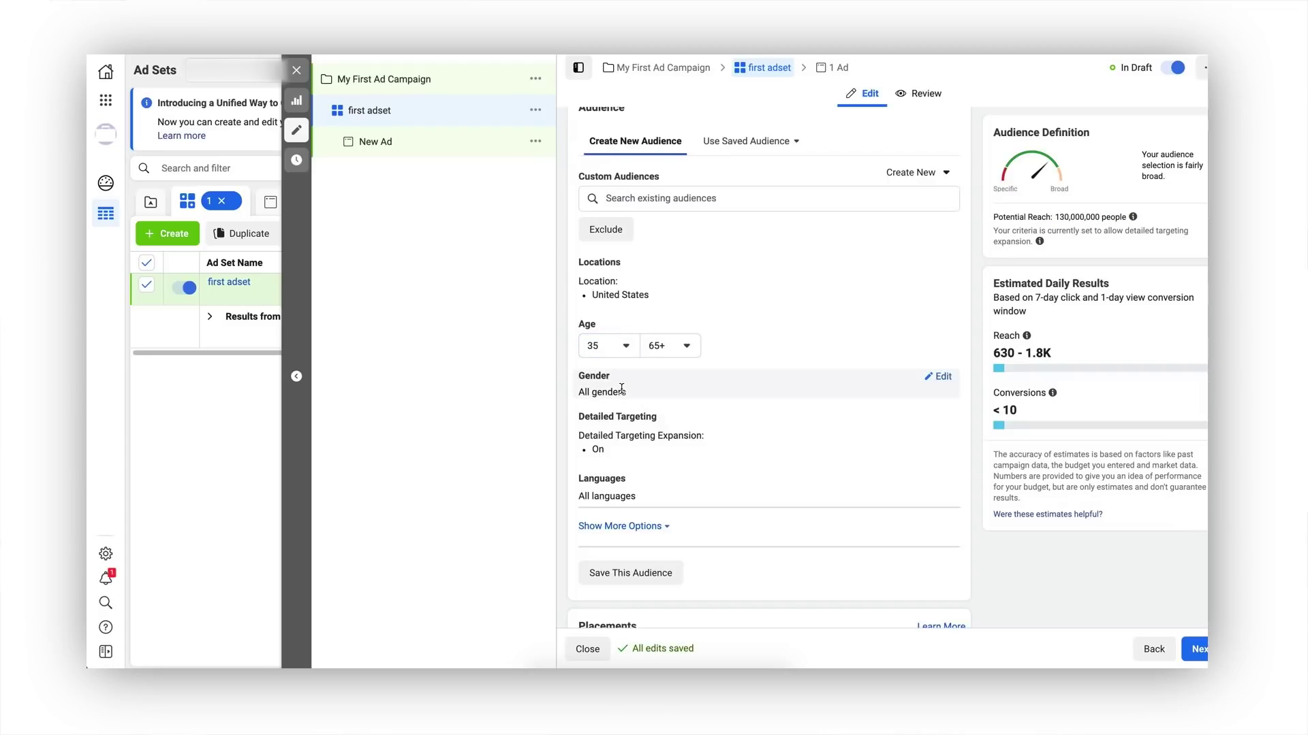
Recheck the targeting notes in Gmail and add the interest "Weight Loss (Fitness & wellness)" to the ad set's detailed targeting
left_click(943, 418)
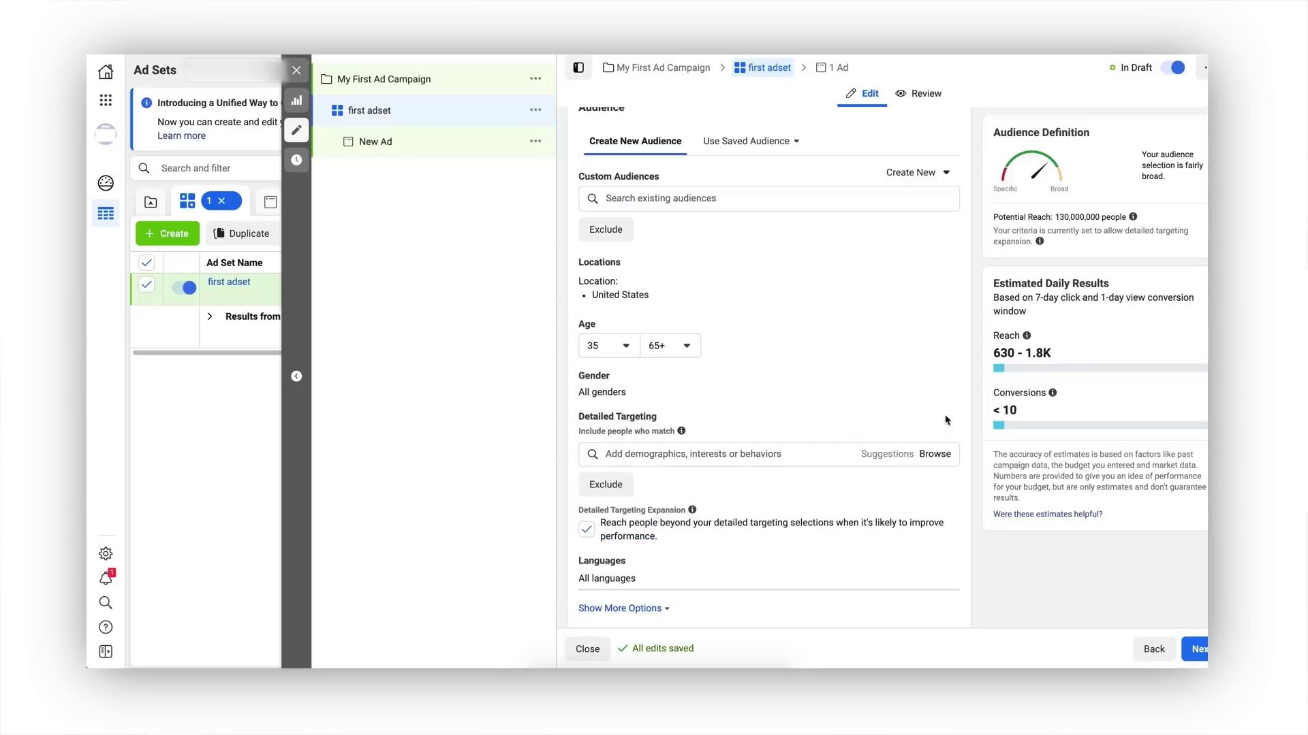
scroll(735, 499, "down", 1)
left_click(599, 664)
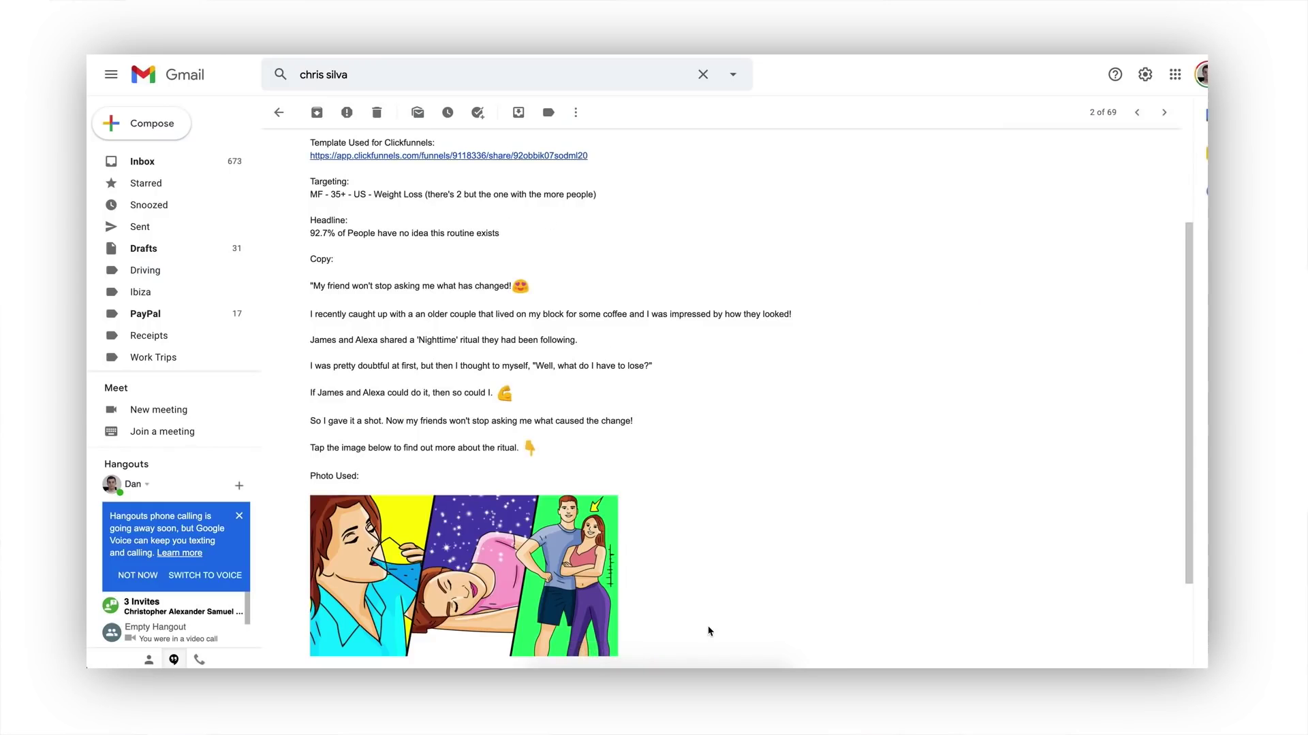
left_click(744, 664)
left_click(638, 416)
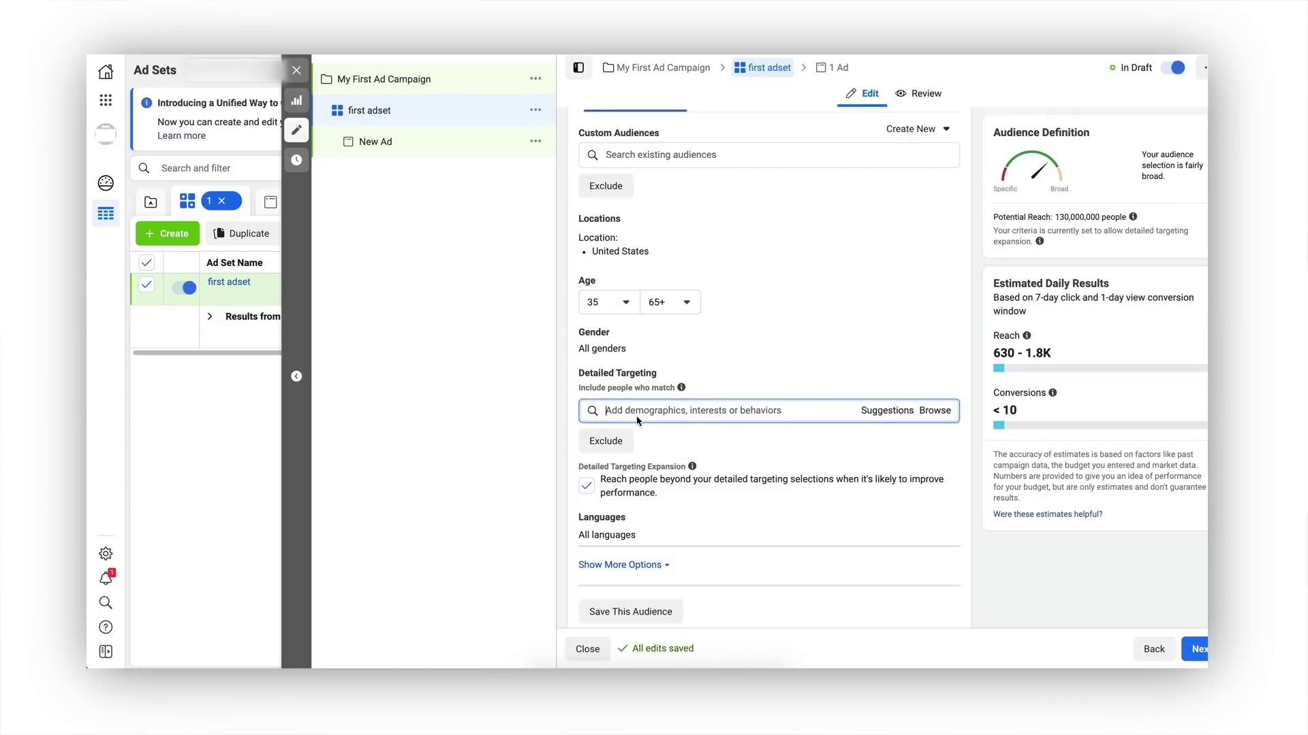
type("weight loss")
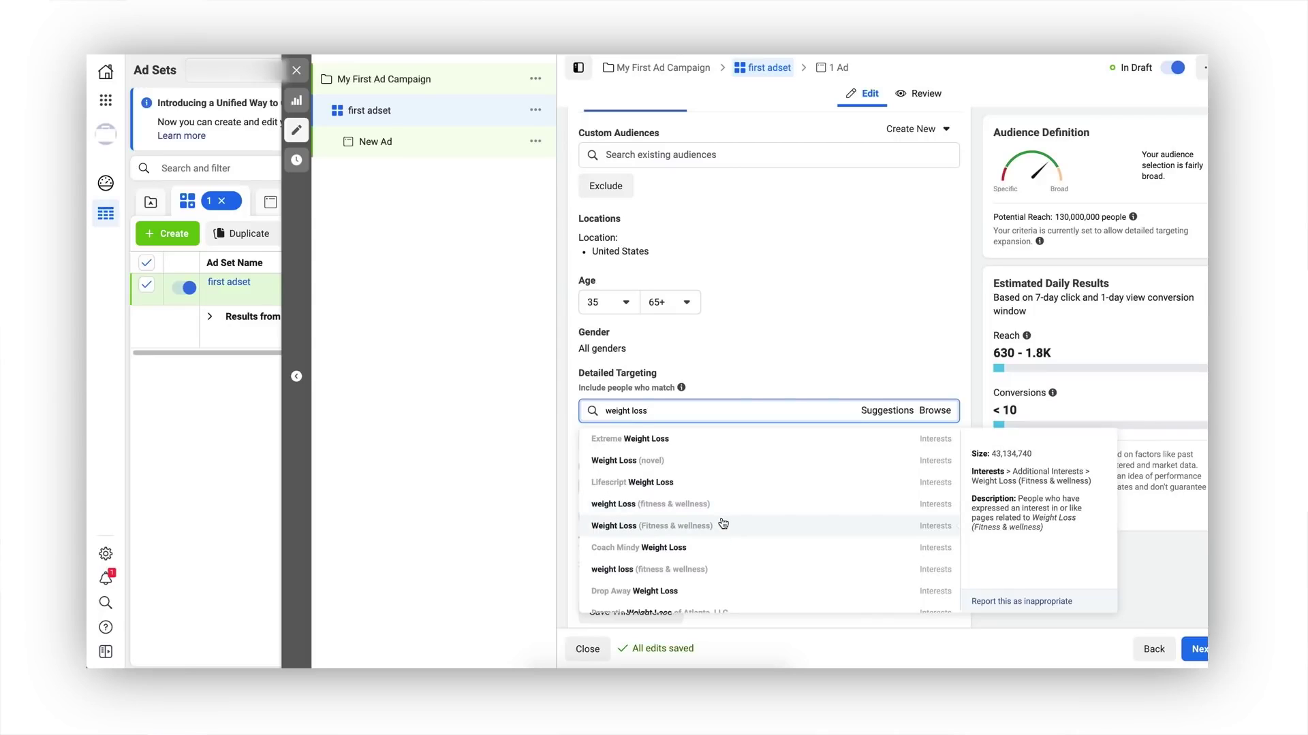
scroll(725, 523, "down", 4)
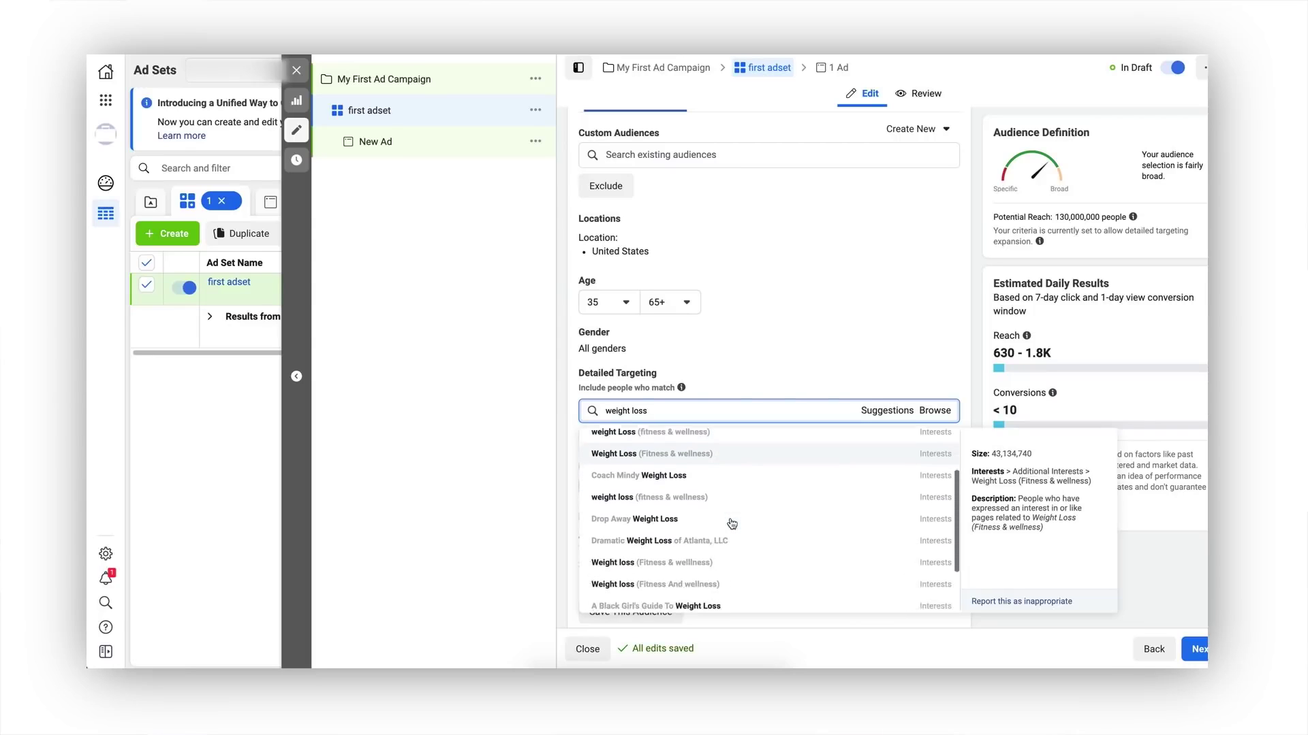
scroll(730, 523, "up", 4)
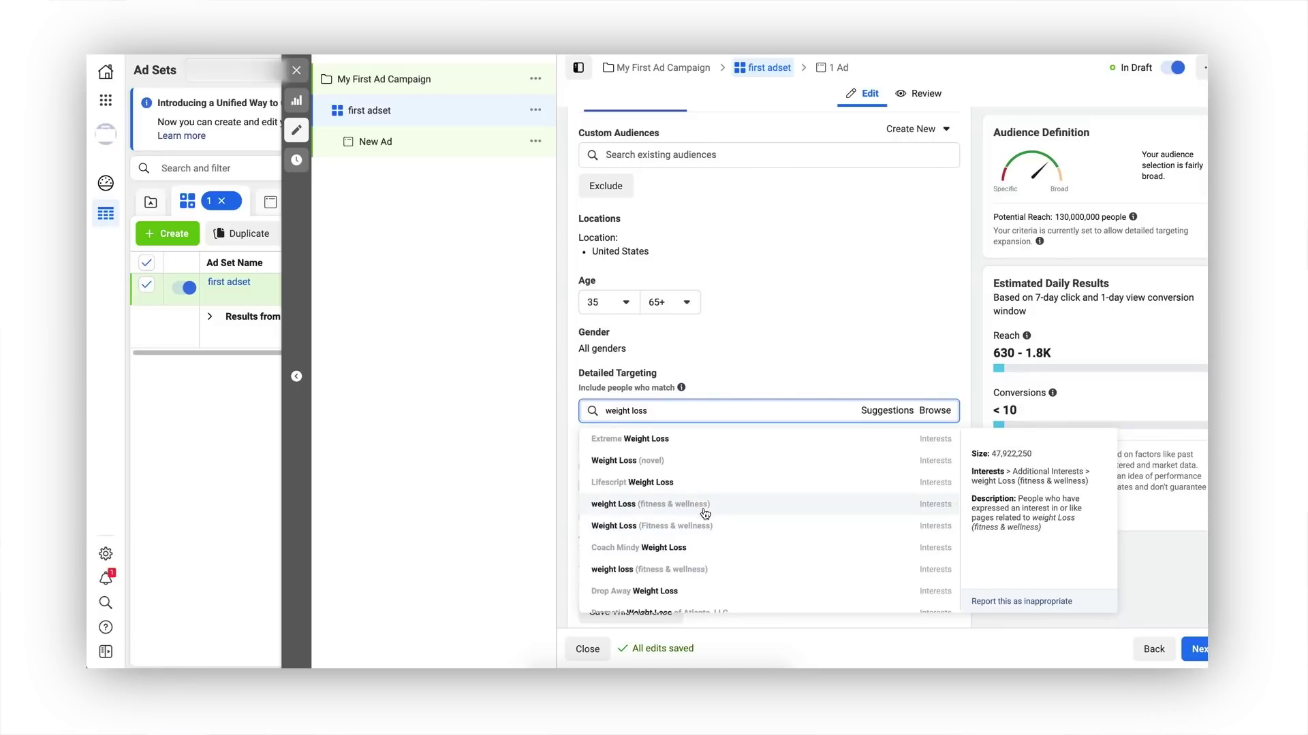
left_click(657, 527)
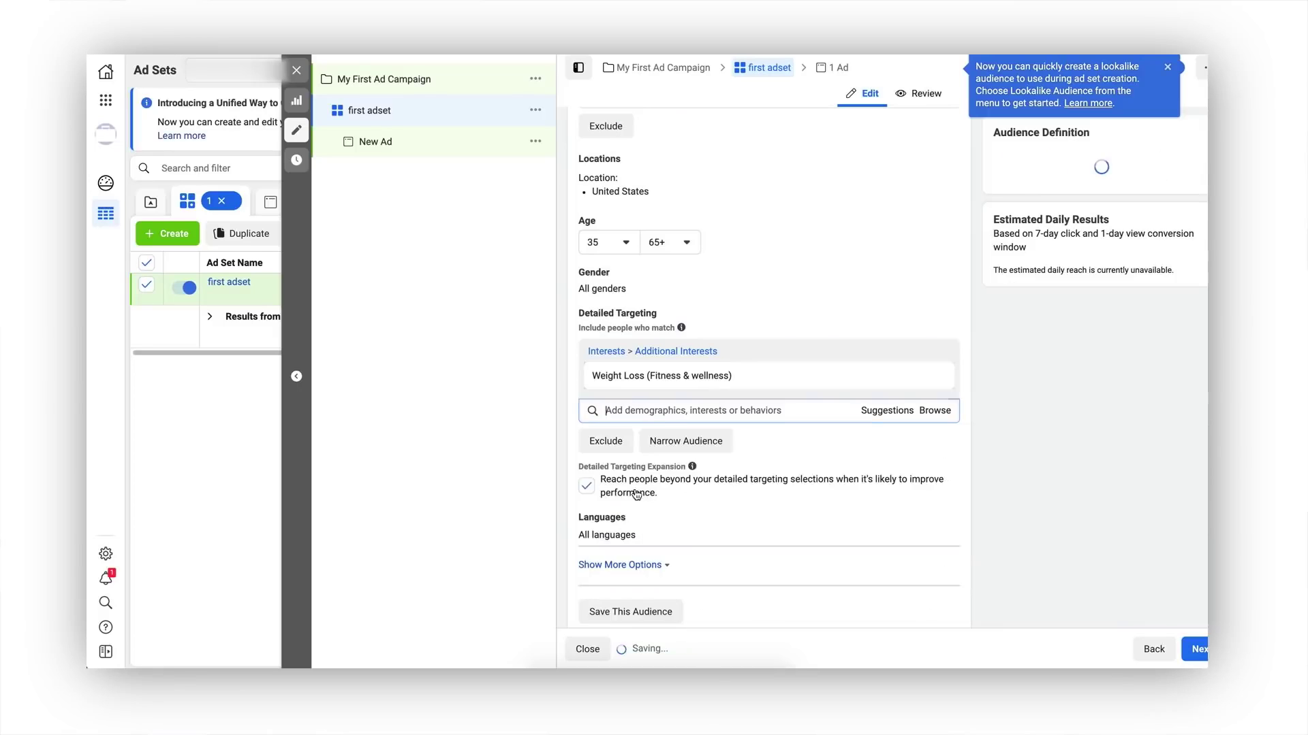
Browse the suggested interests, search for "weight loss" again and add the lowercase "weight Loss (fitness & wellness)" interest
left_click(879, 412)
left_click(879, 415)
left_click(880, 414)
scroll(773, 485, "down", 2)
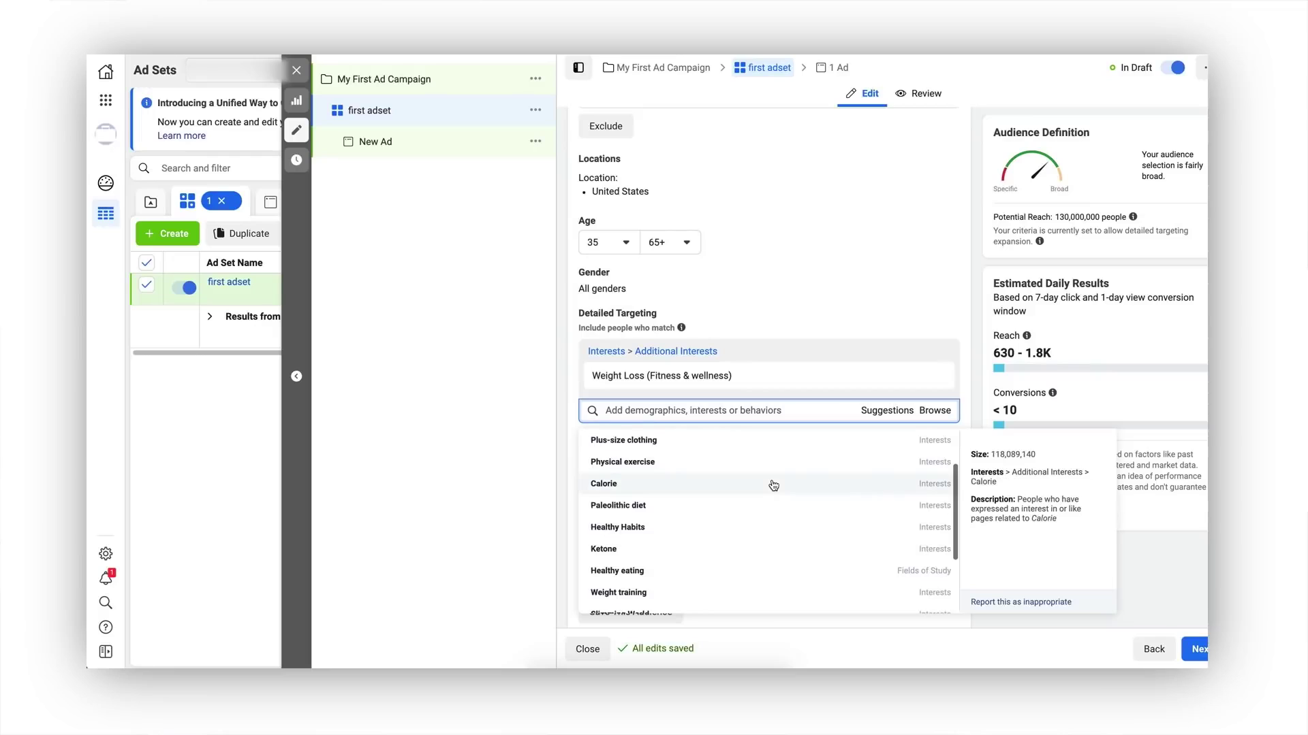
left_click(708, 411)
type("wel")
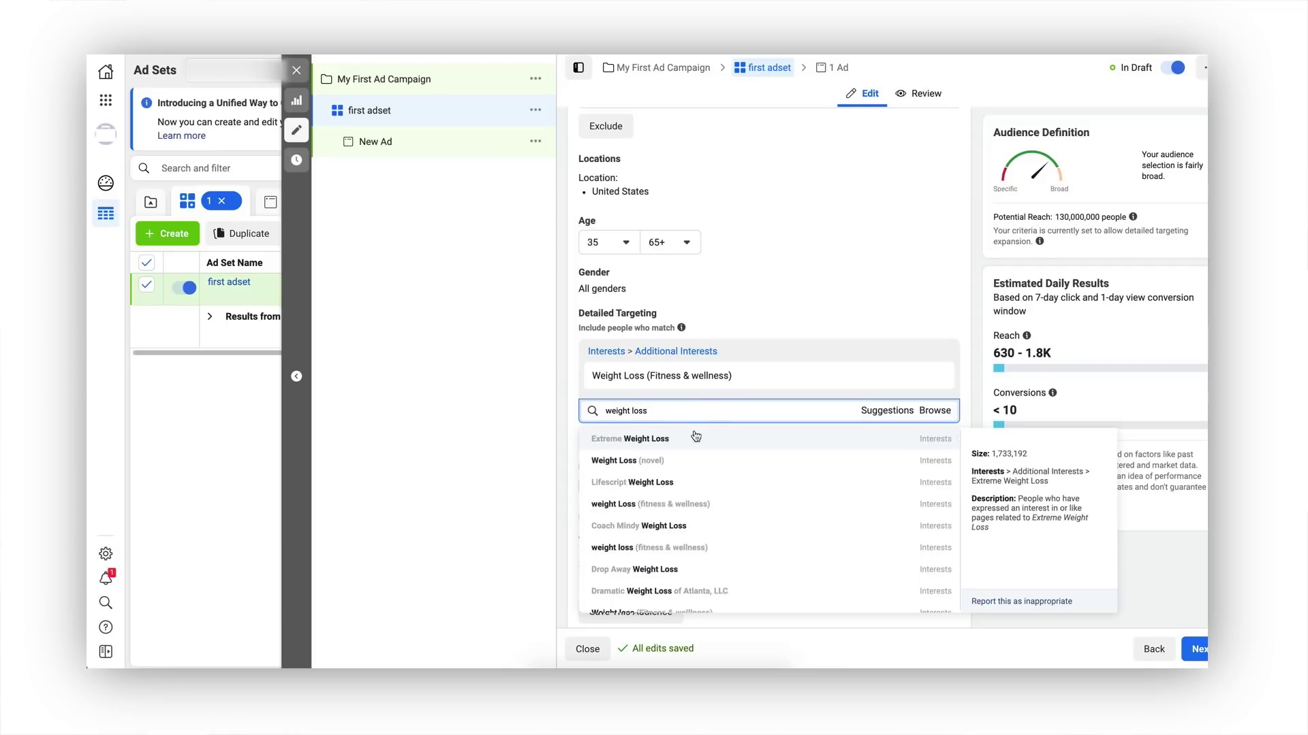
left_click(690, 509)
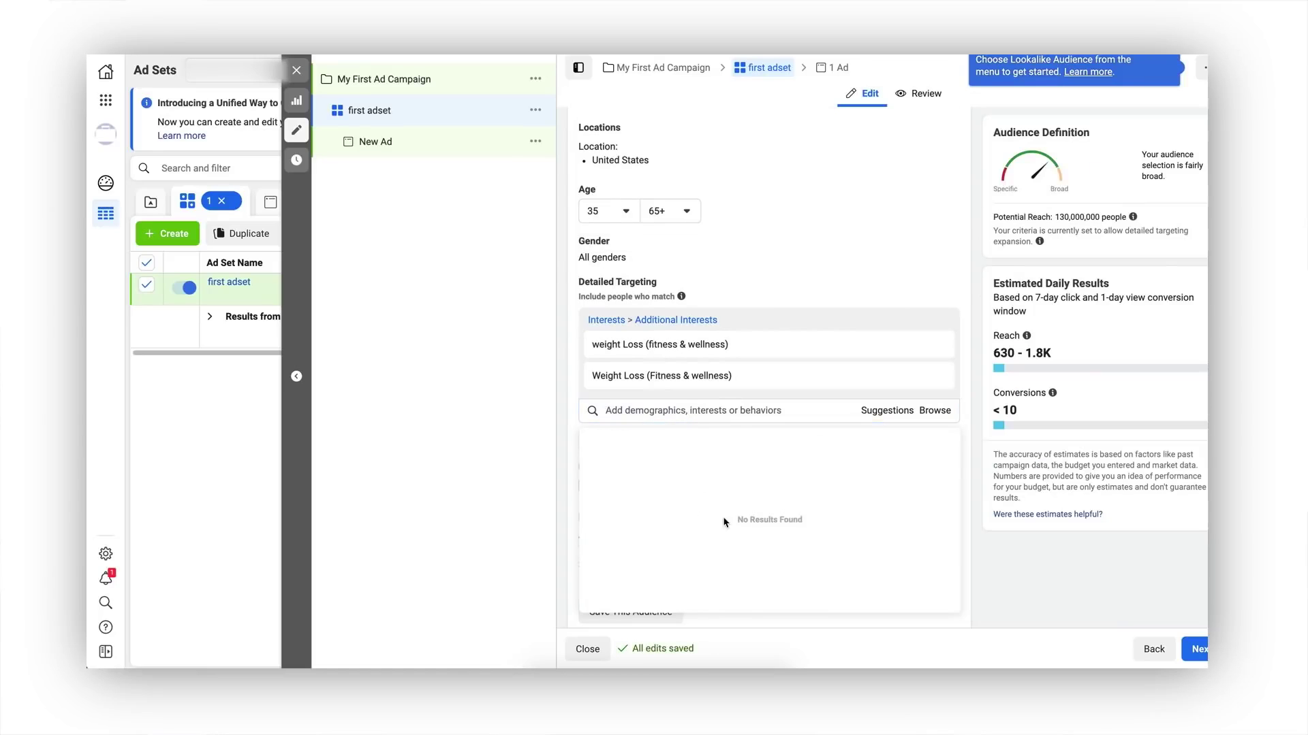
Turn off Detailed Targeting Expansion for the audience and look over its targeting settings
left_click(575, 447)
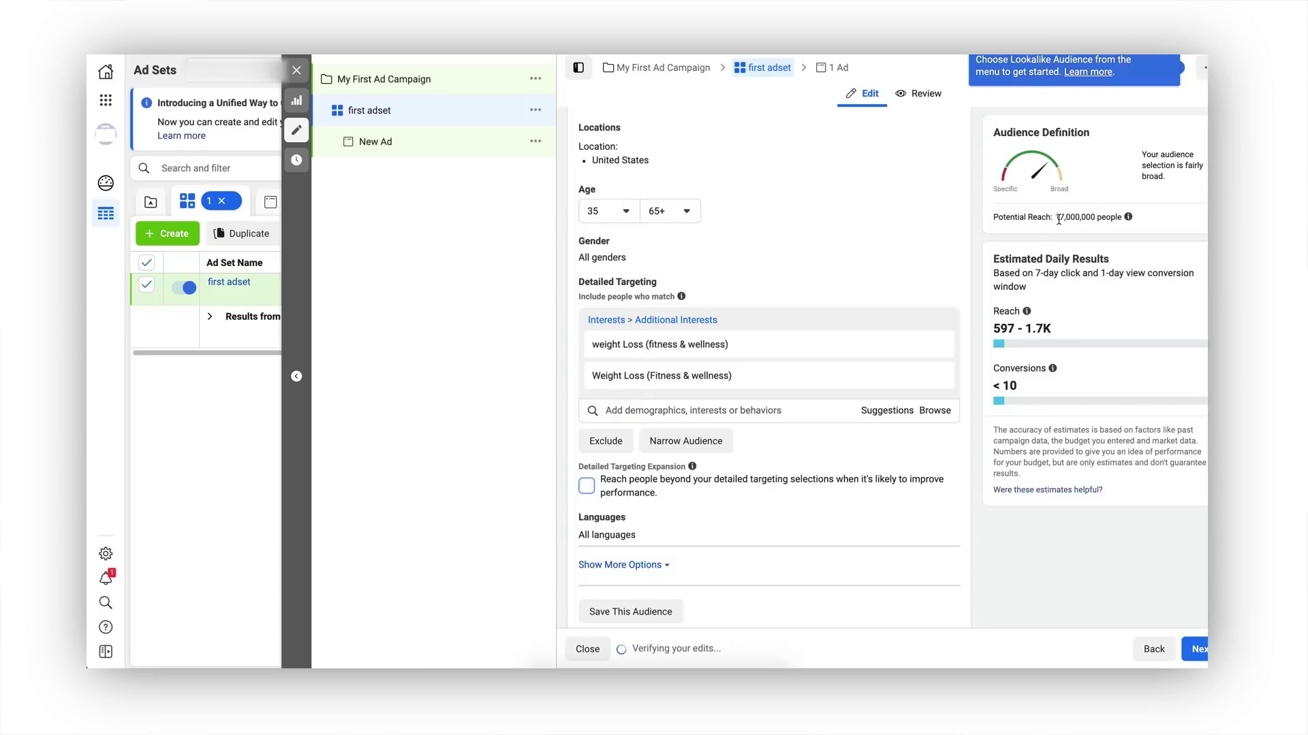
scroll(877, 207, "up", 1)
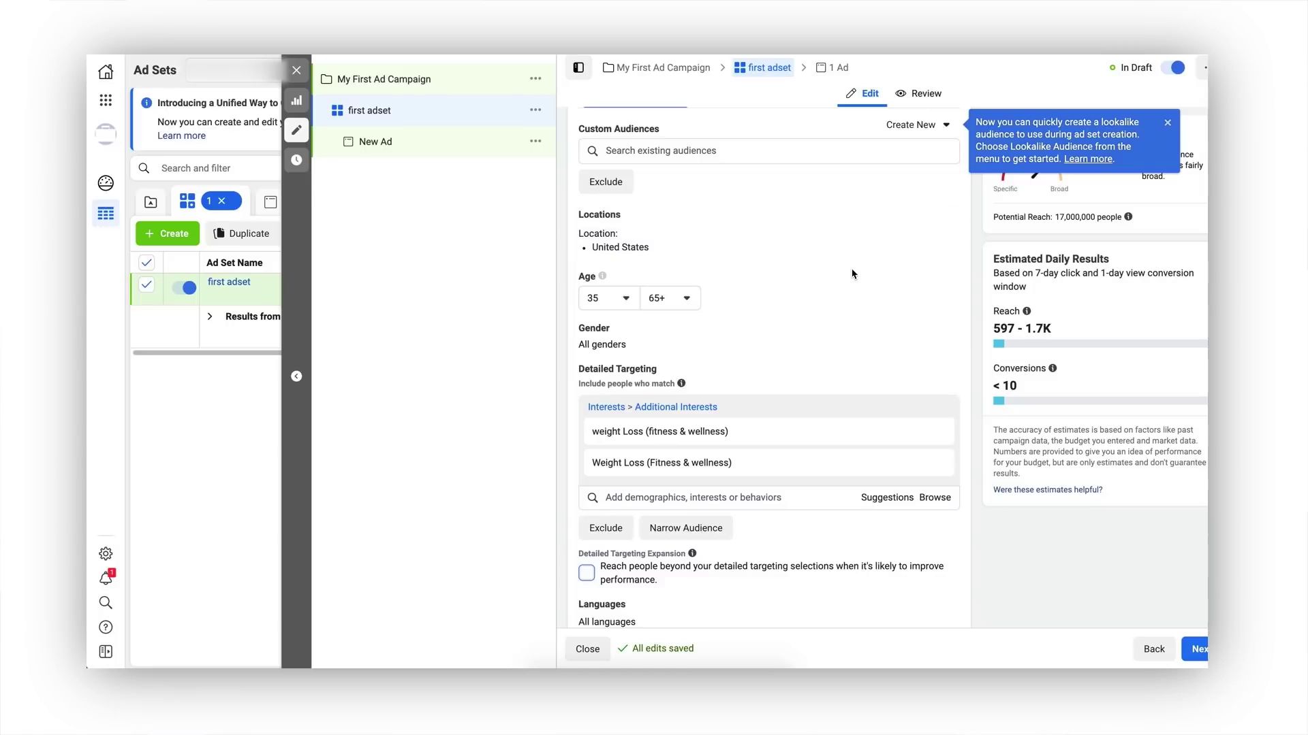
scroll(853, 273, "down", 2)
mouse_move(639, 301)
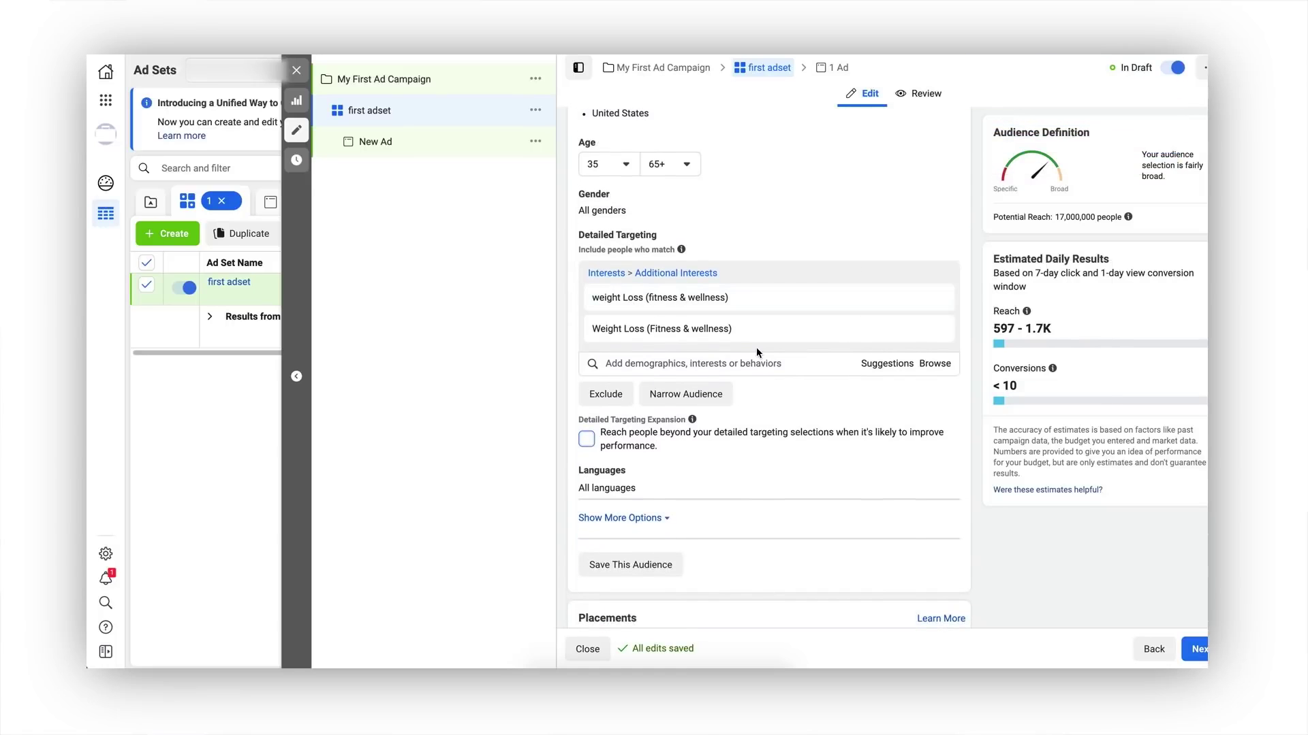
Switch the ad set to Manual Placements and exclude the Messenger and Audience Network platforms
scroll(756, 348, "down", 4)
scroll(756, 353, "down", 2)
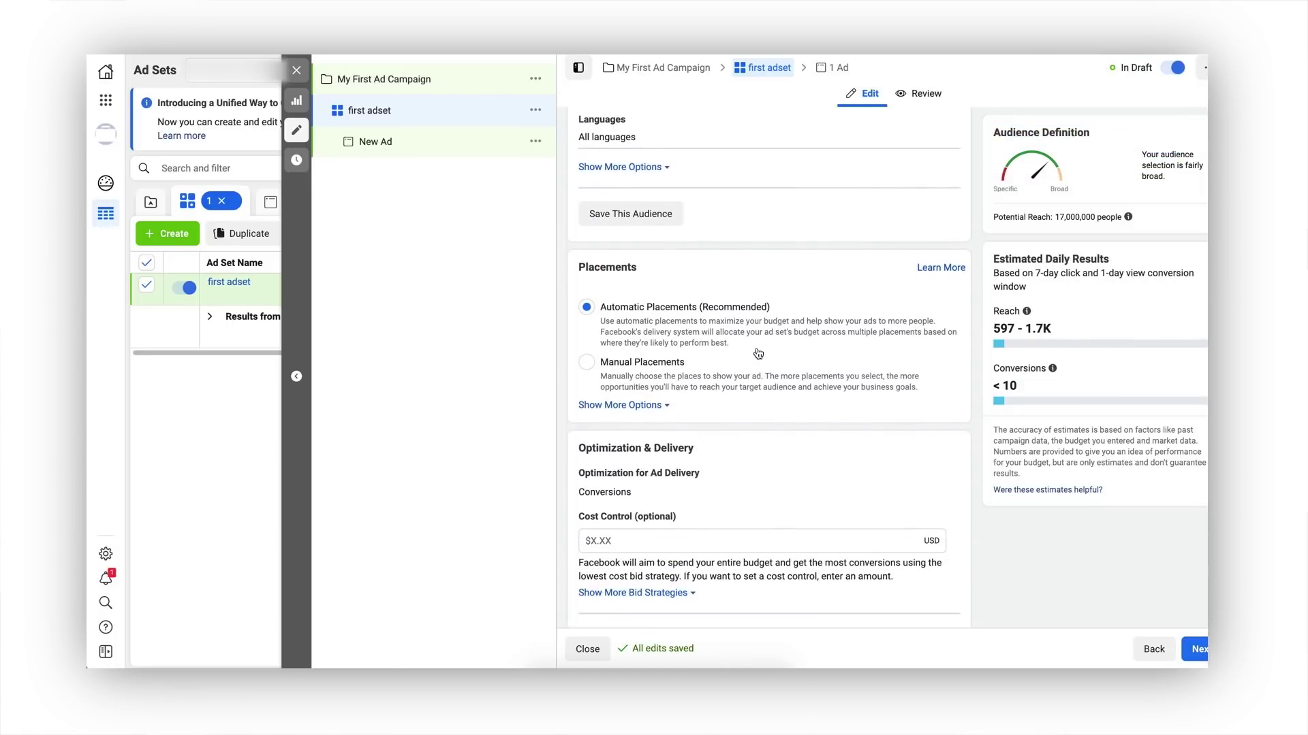
scroll(643, 356, "down", 1)
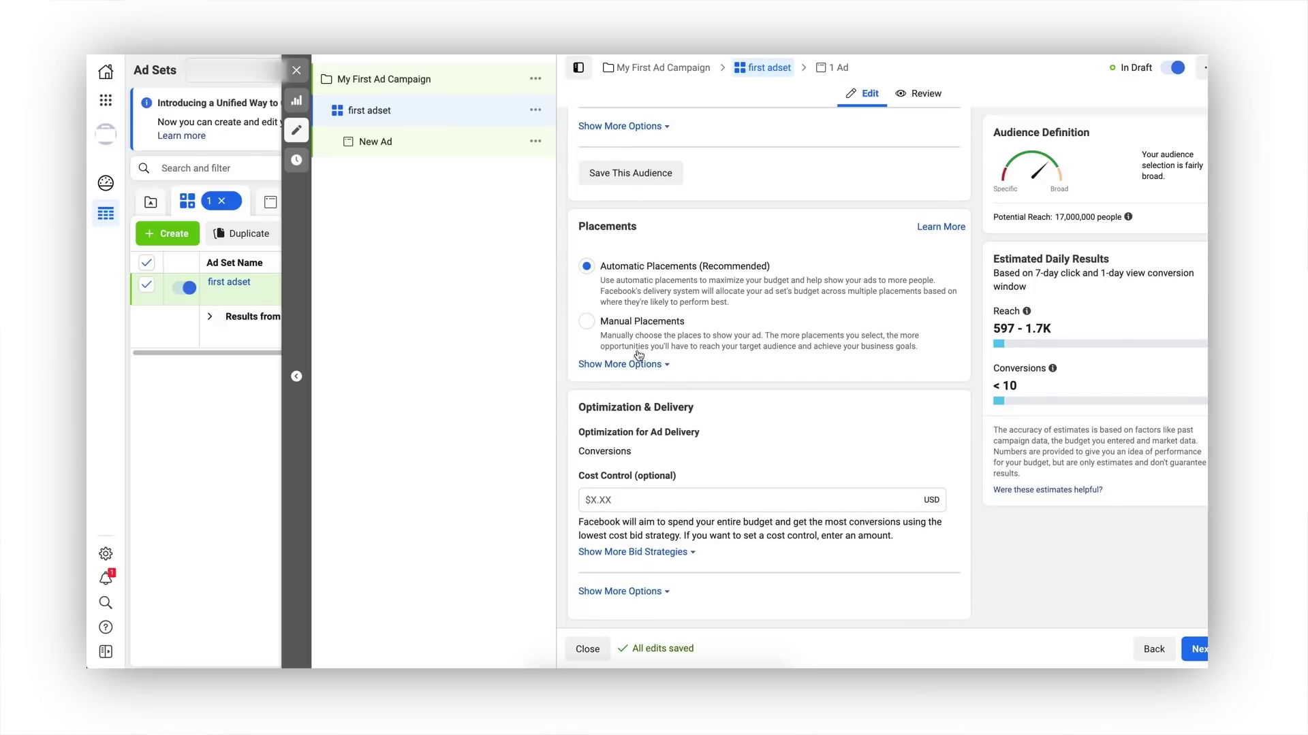
left_click(586, 323)
scroll(713, 325, "down", 2)
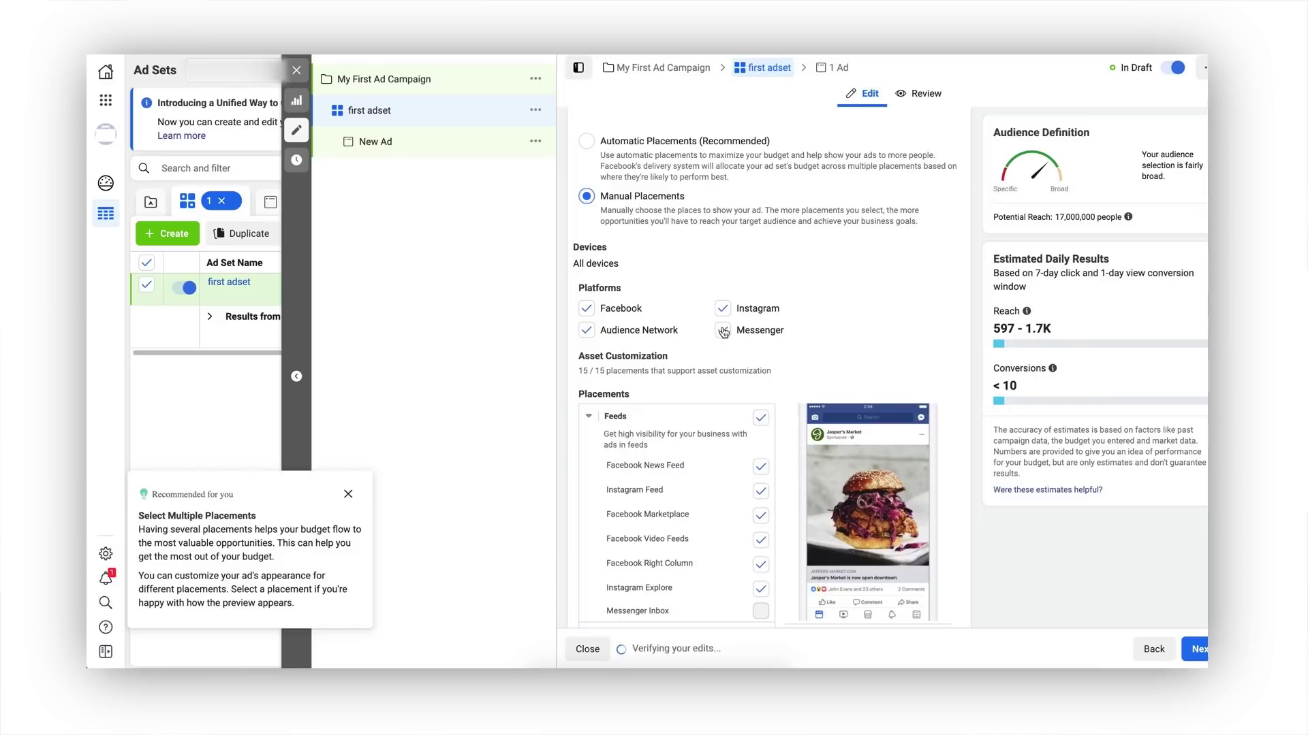
left_click(723, 333)
left_click(587, 330)
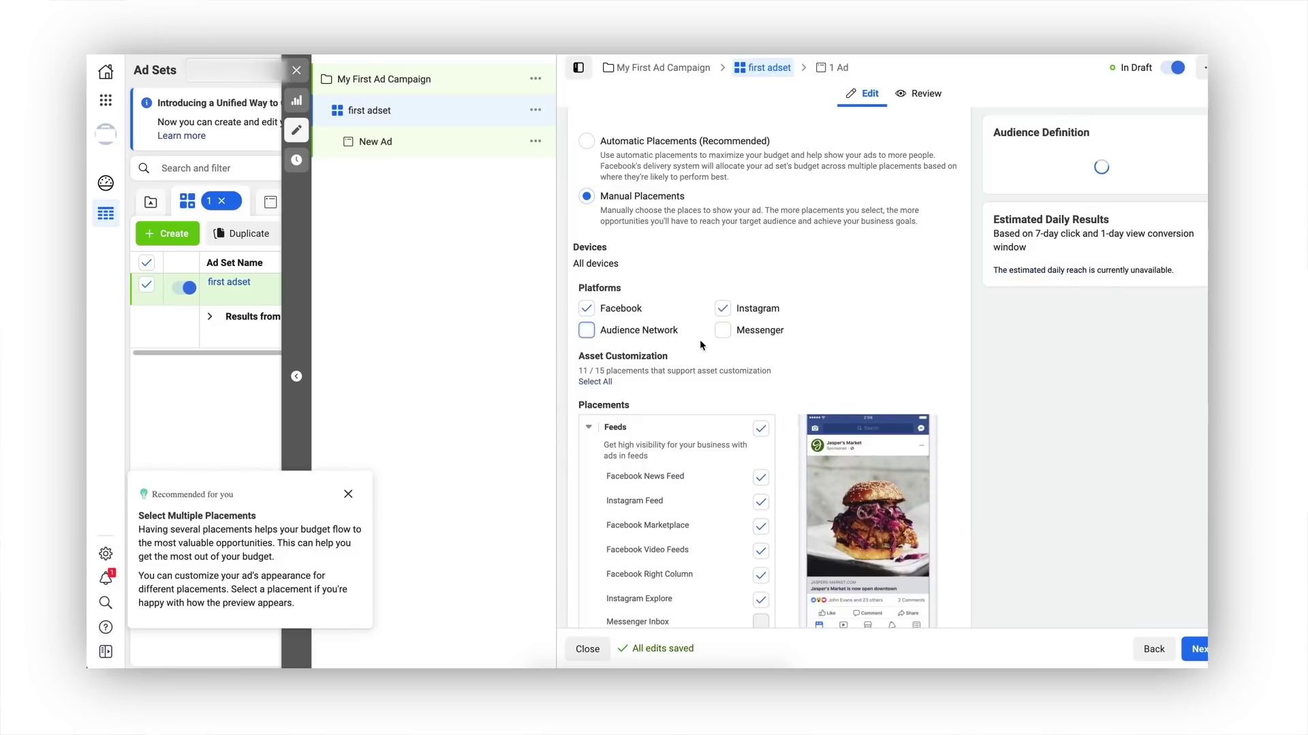
Exclude Instagram Explore, Facebook Right Column, Facebook Video Feeds and Facebook Marketplace from the Feeds placements
scroll(700, 340, "down", 2)
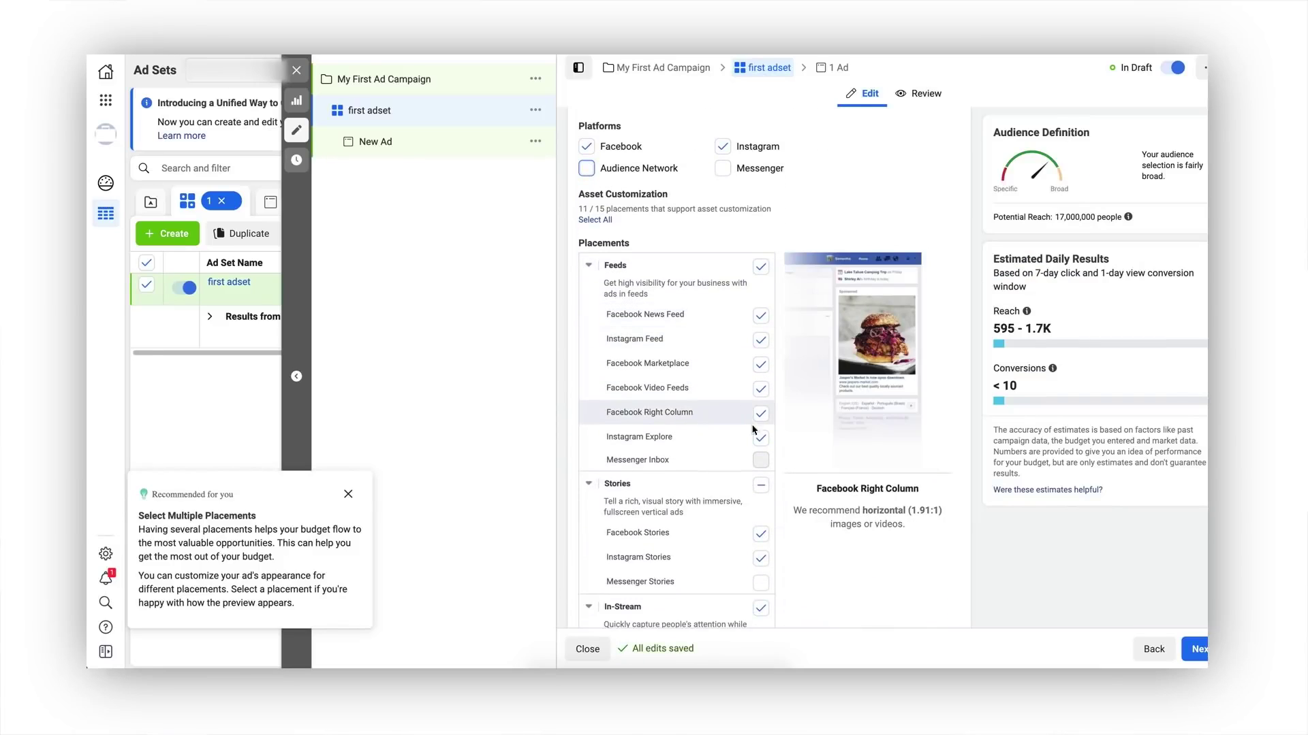
left_click(761, 438)
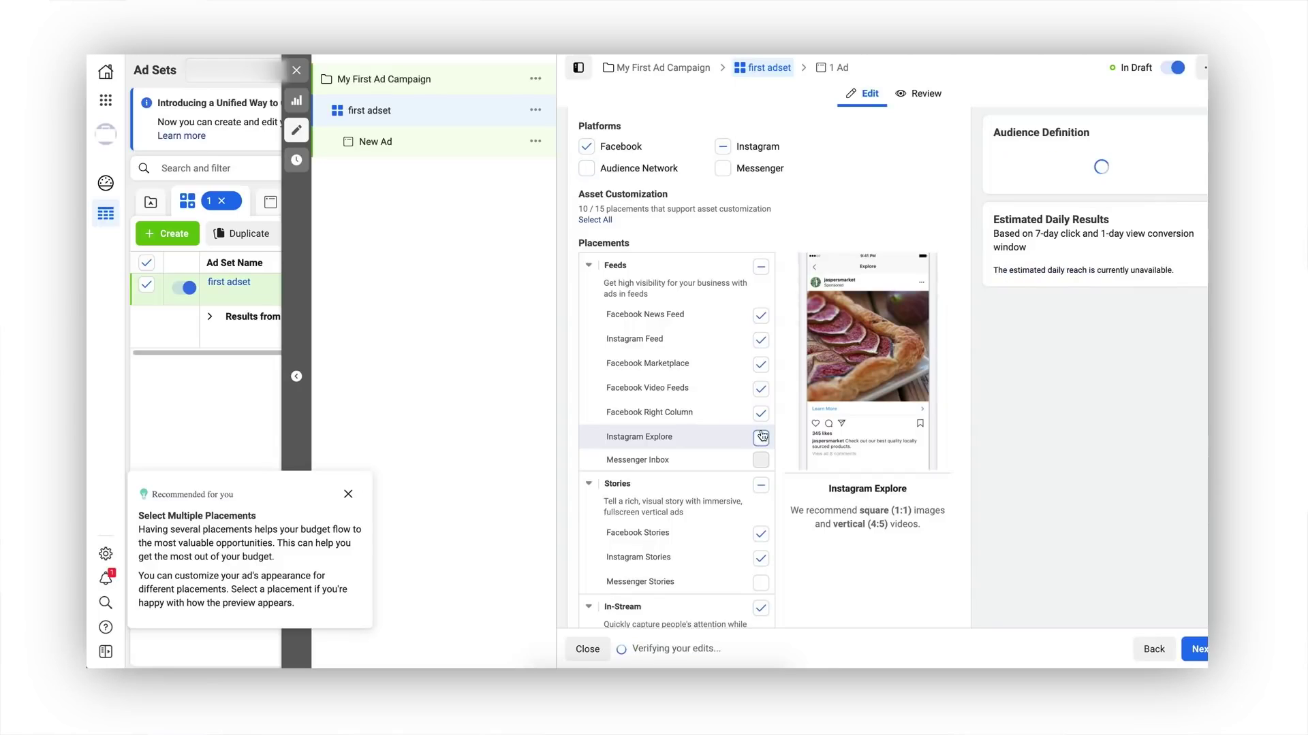
left_click(760, 415)
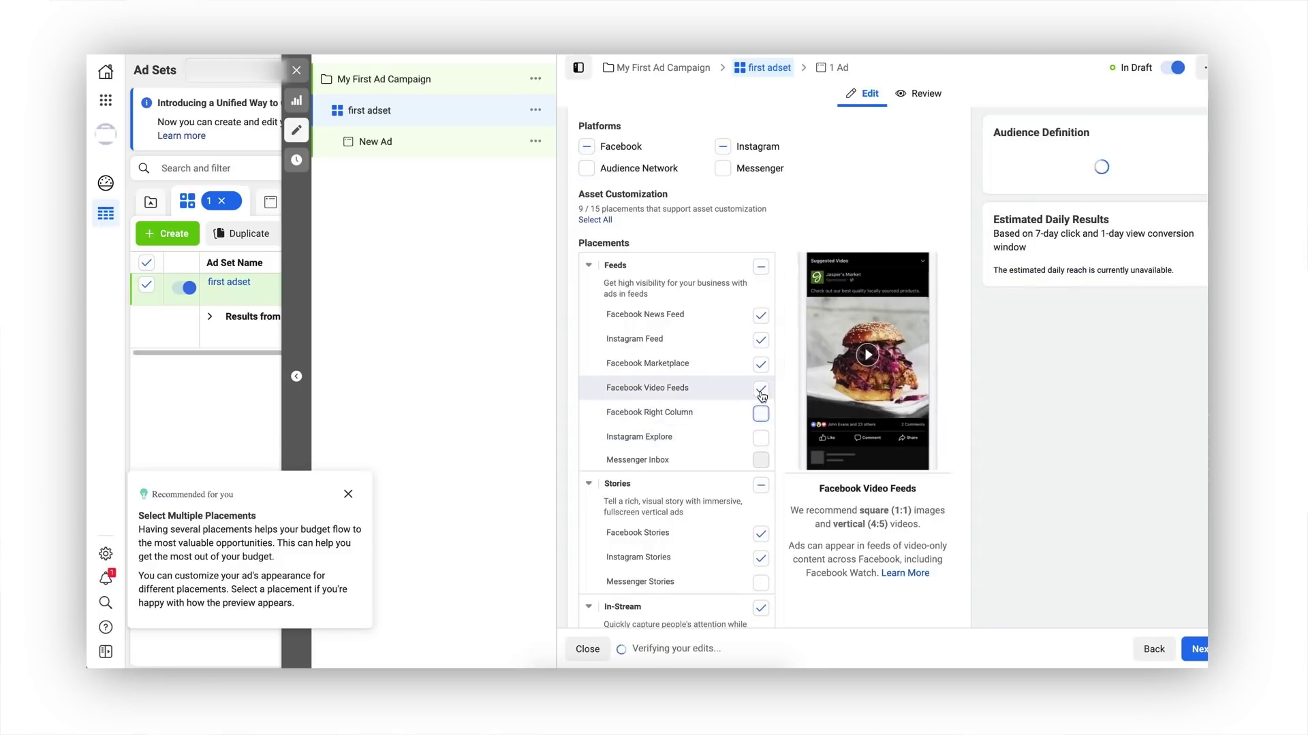
left_click(760, 390)
left_click(760, 365)
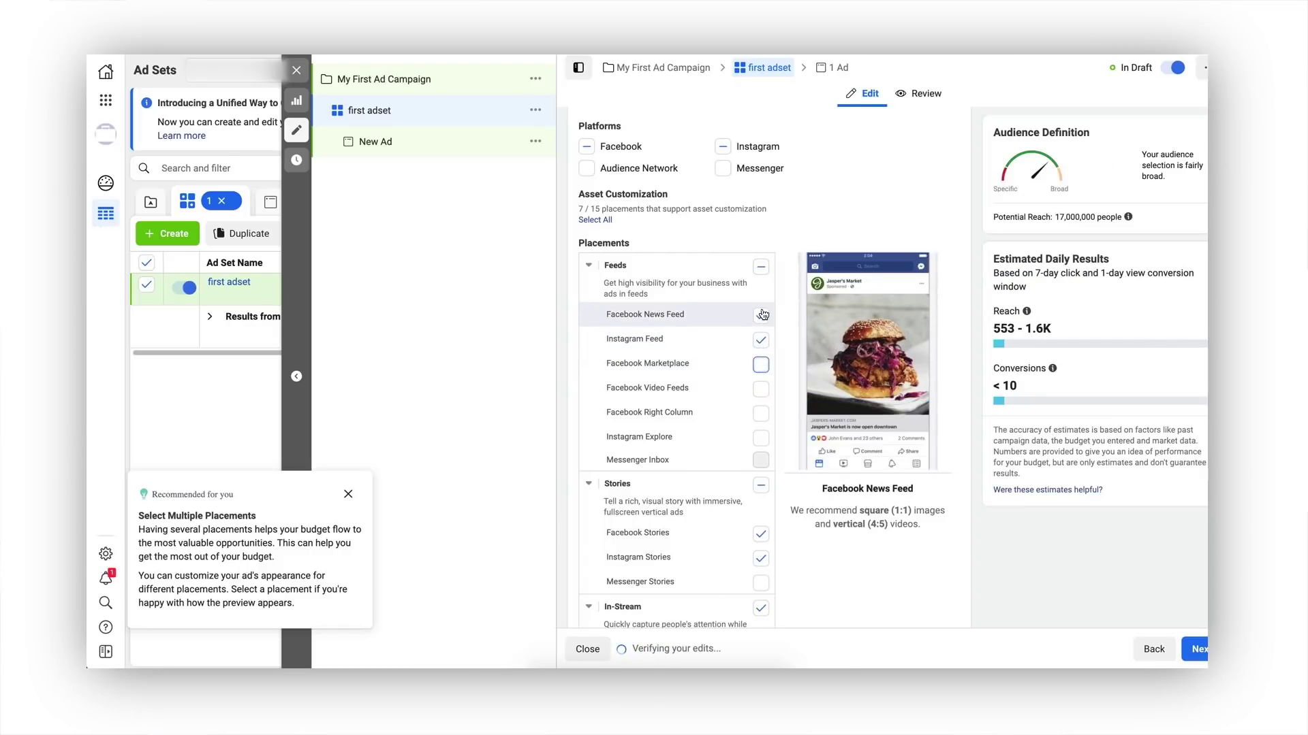
Exclude Facebook Stories and the In-Stream group from the ad set's placements
scroll(750, 331, "down", 1)
scroll(749, 327, "down", 1)
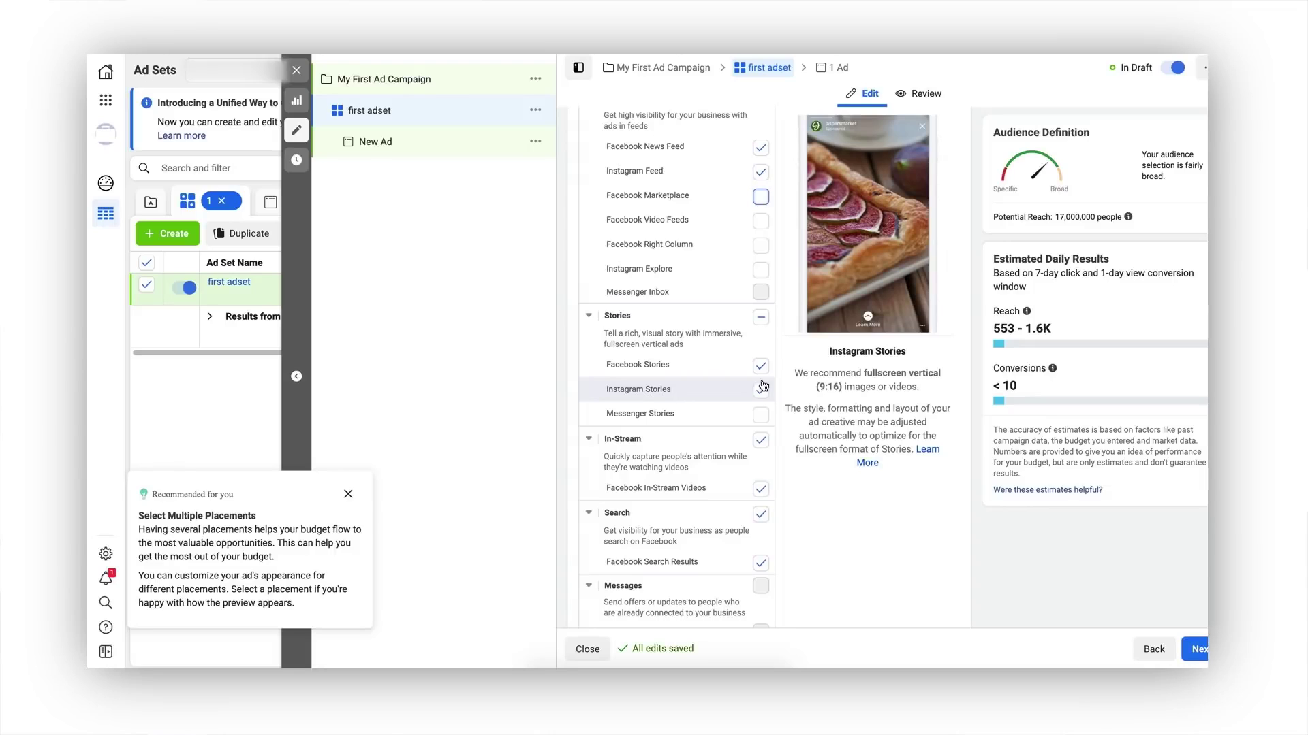
left_click(761, 368)
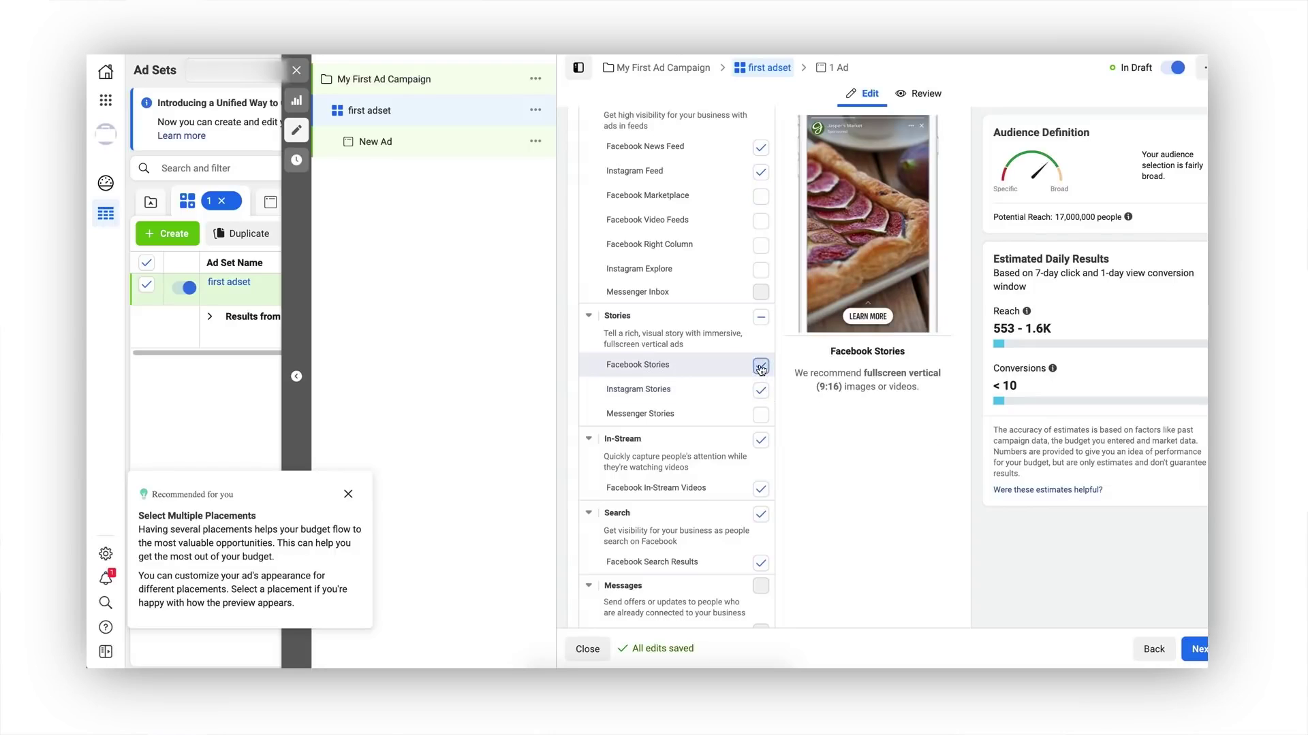
scroll(704, 377, "down", 1)
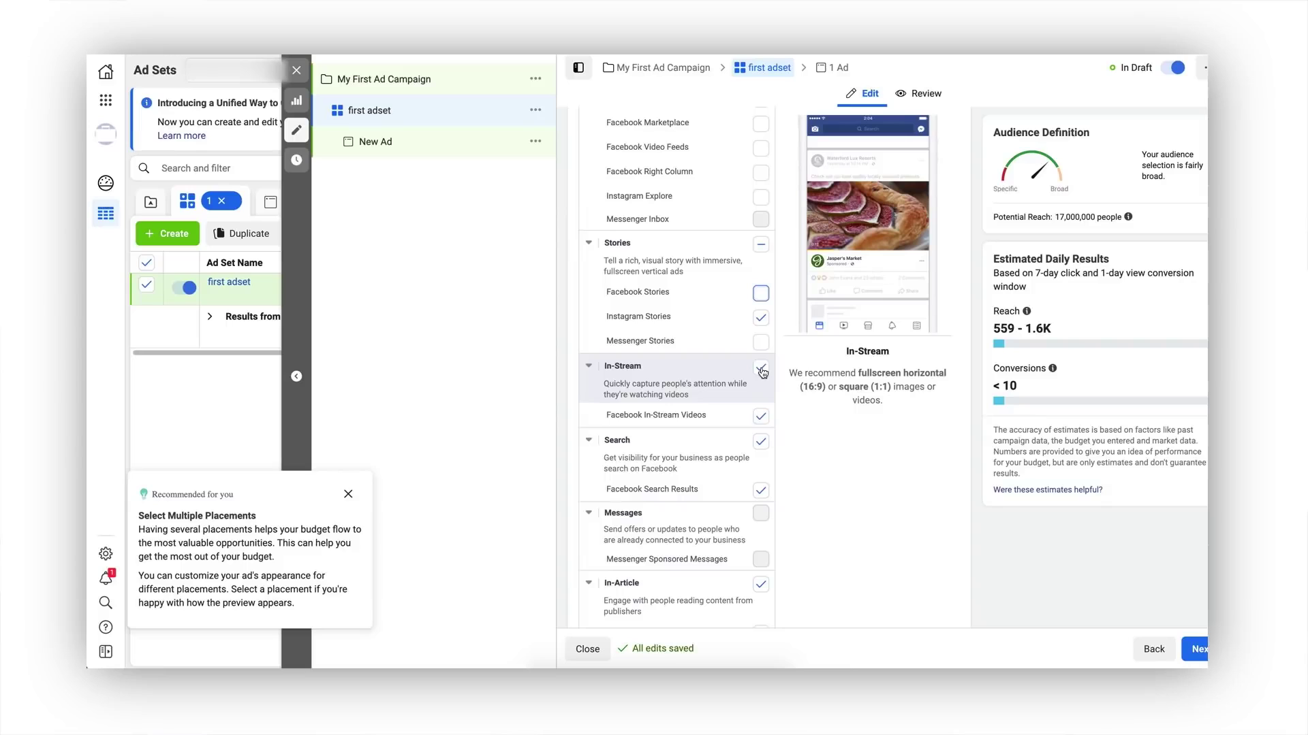
left_click(761, 370)
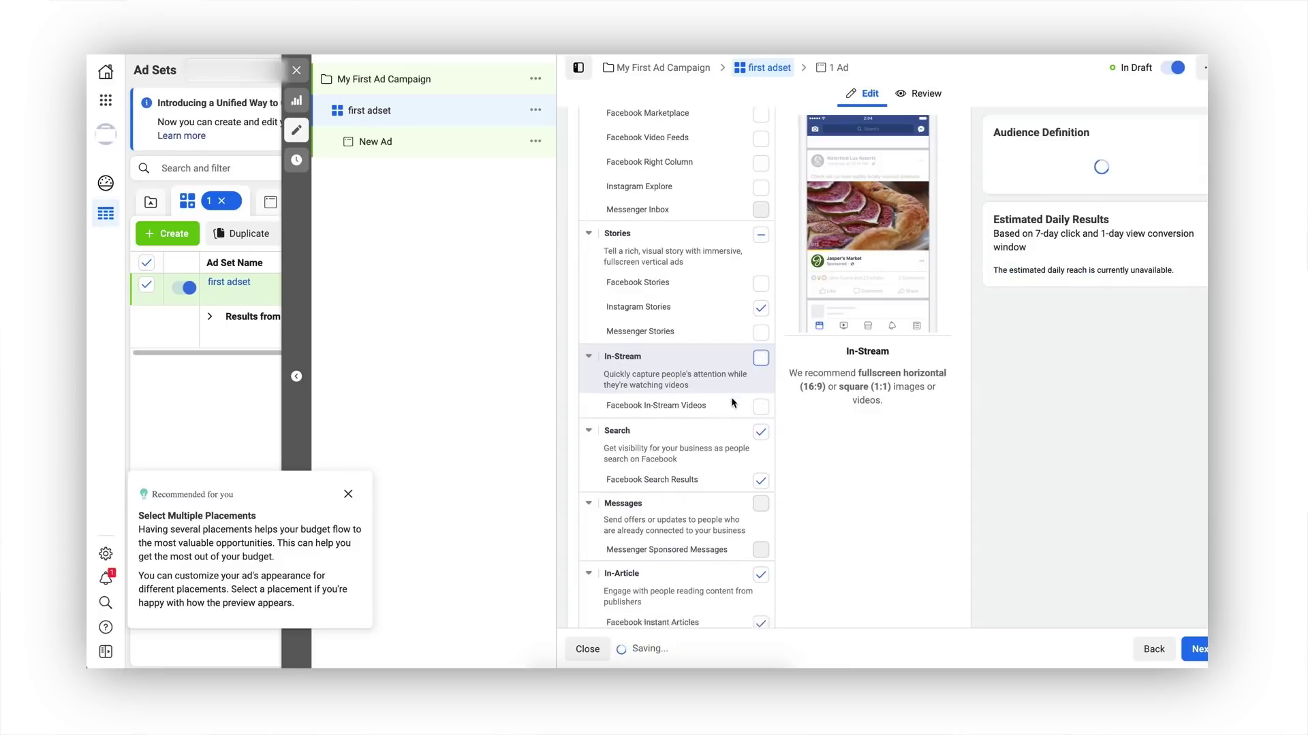
Exclude the Search and In-Article groups from the ad set's placements and review the remaining placement selection
scroll(732, 398, "down", 1)
left_click(760, 385)
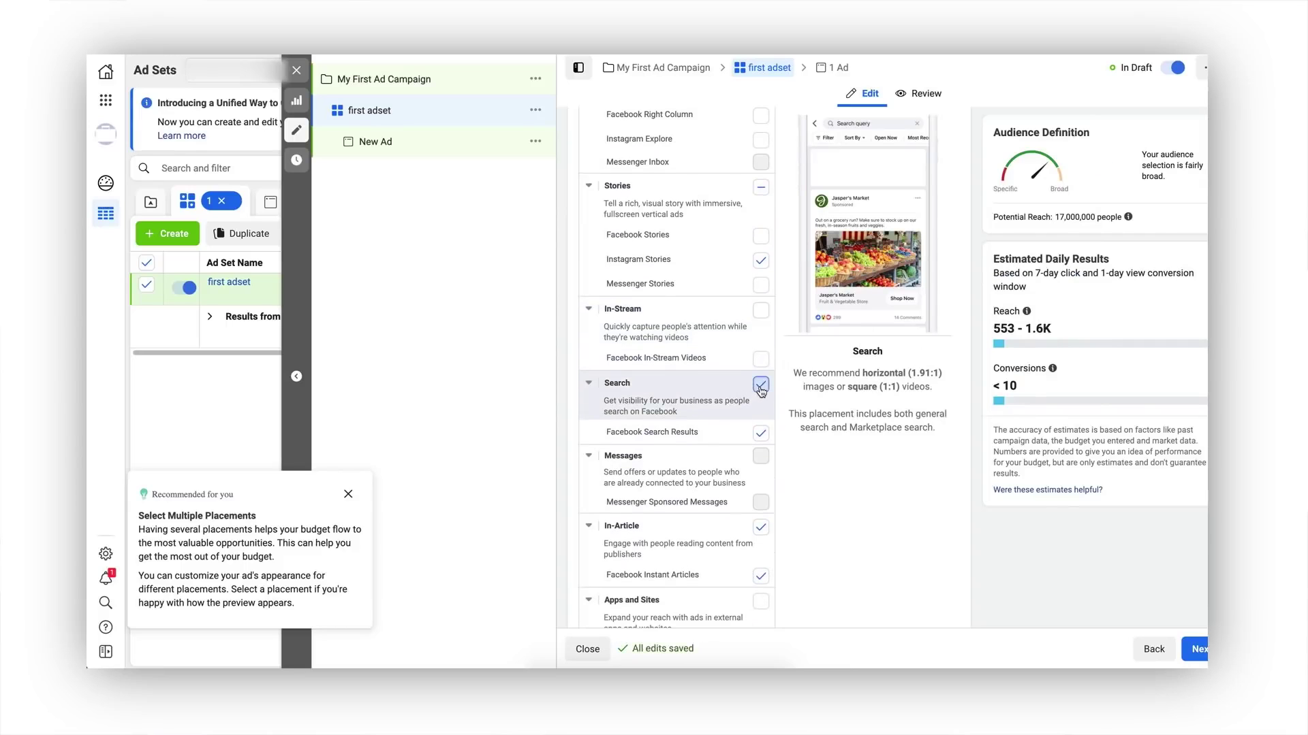
scroll(757, 459, "down", 1)
left_click(761, 436)
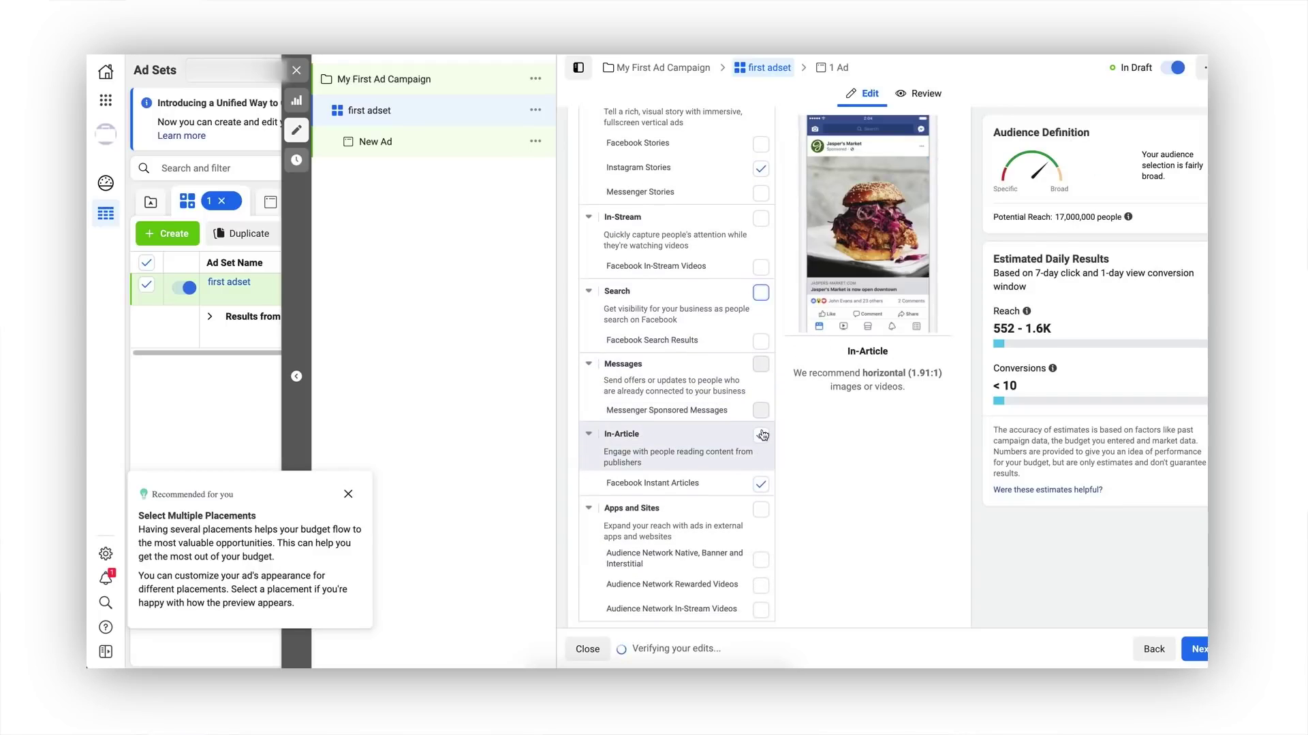
scroll(752, 470, "down", 1)
scroll(753, 471, "down", 1)
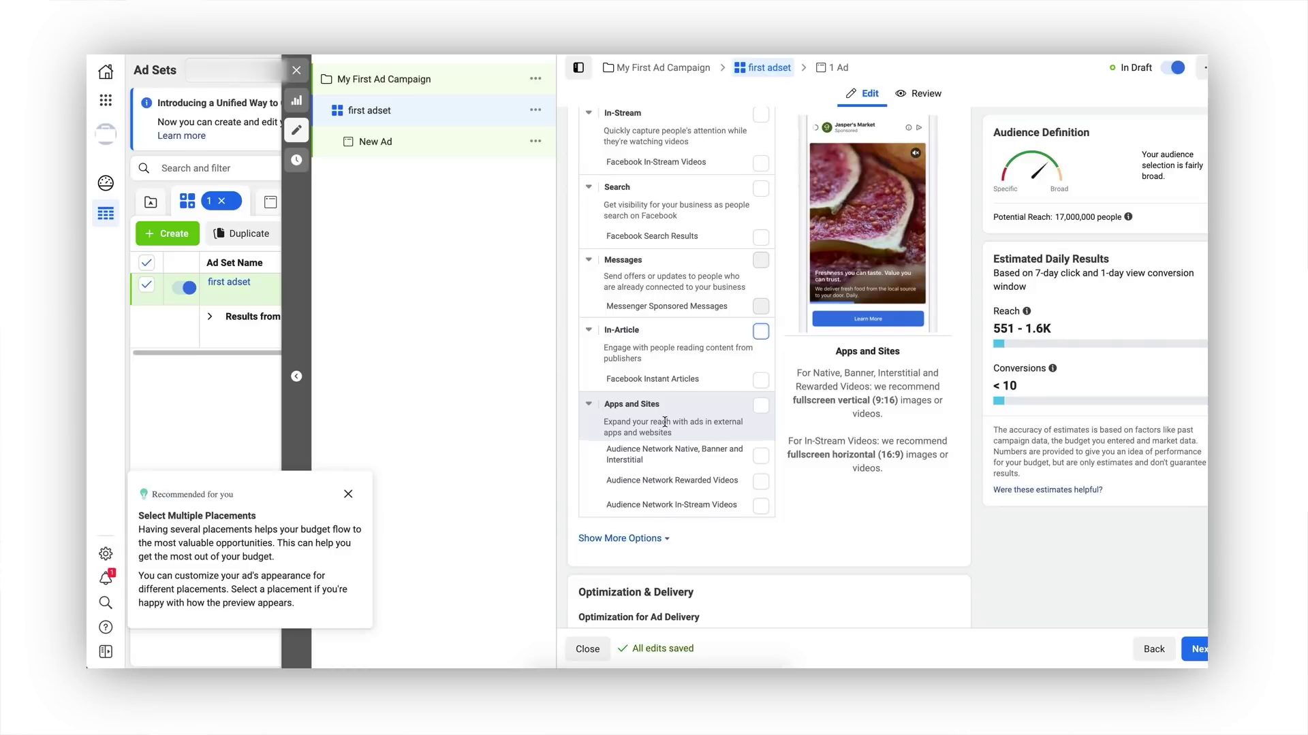
scroll(646, 416, "up", 1)
scroll(664, 421, "up", 5)
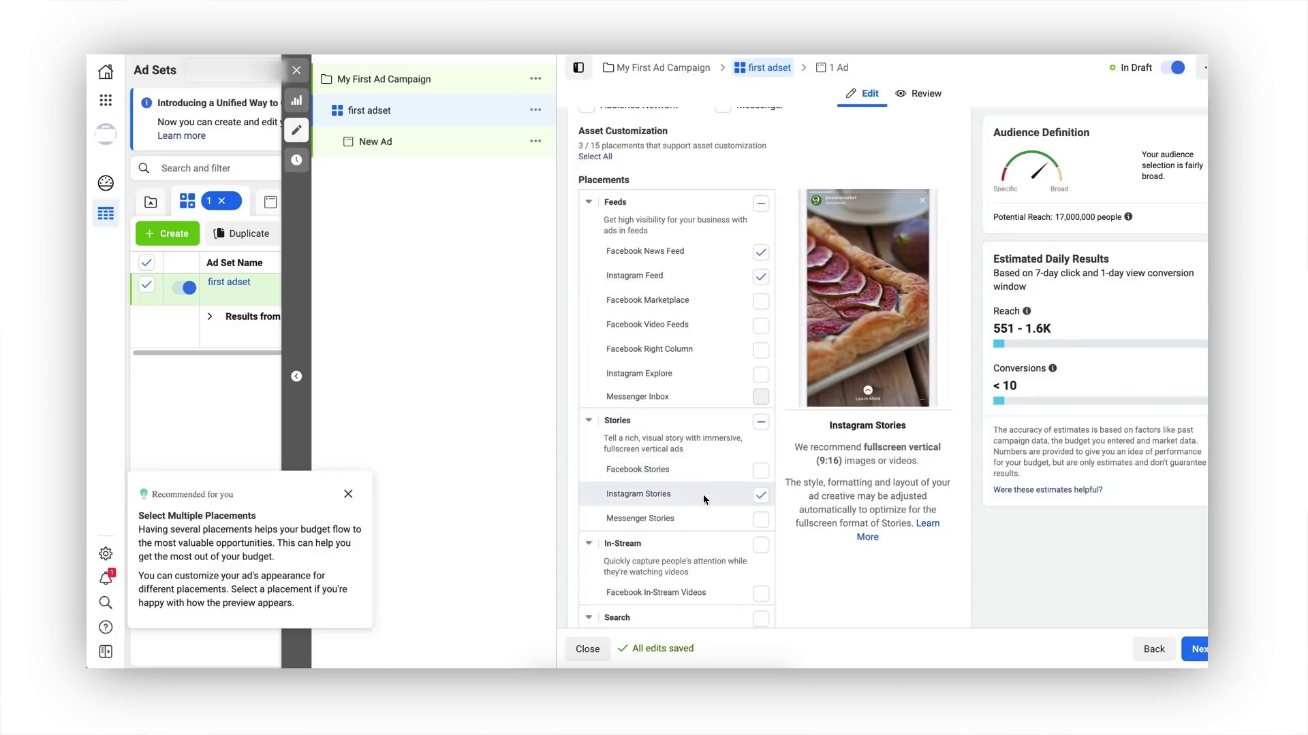
scroll(713, 496, "down", 7)
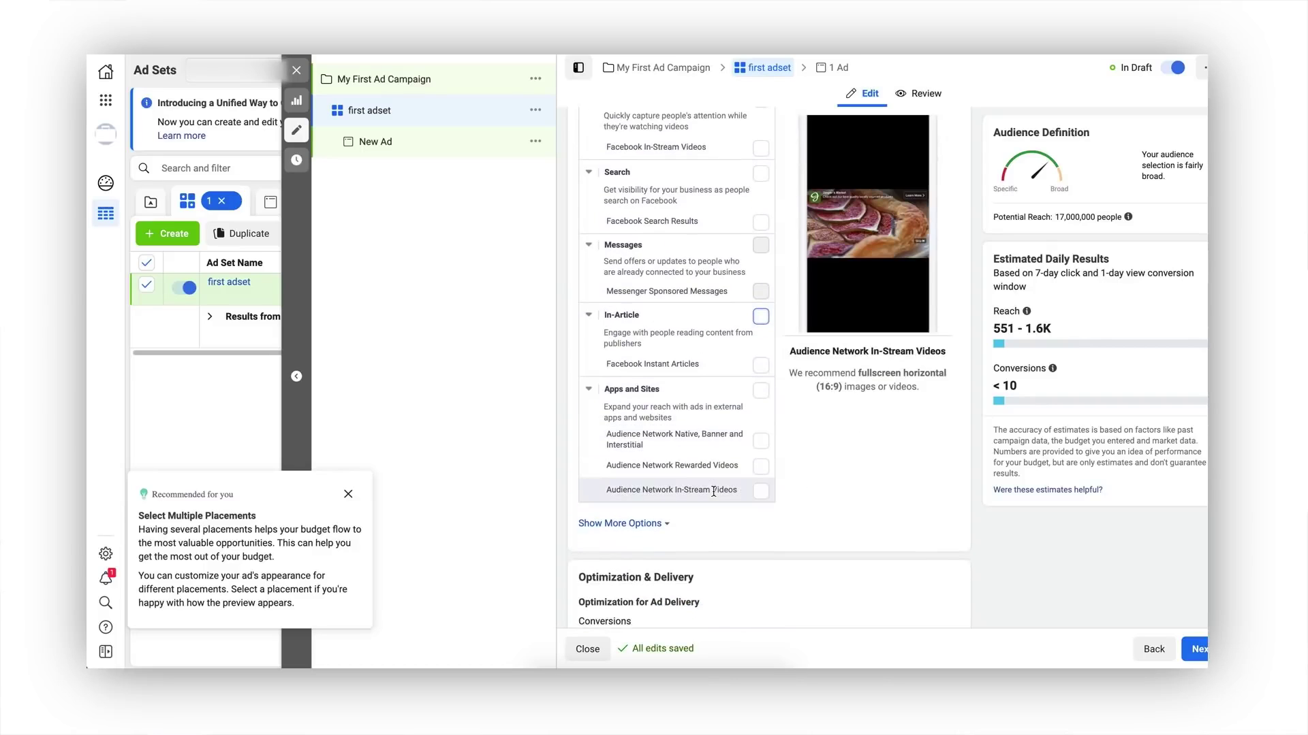
scroll(713, 496, "down", 1)
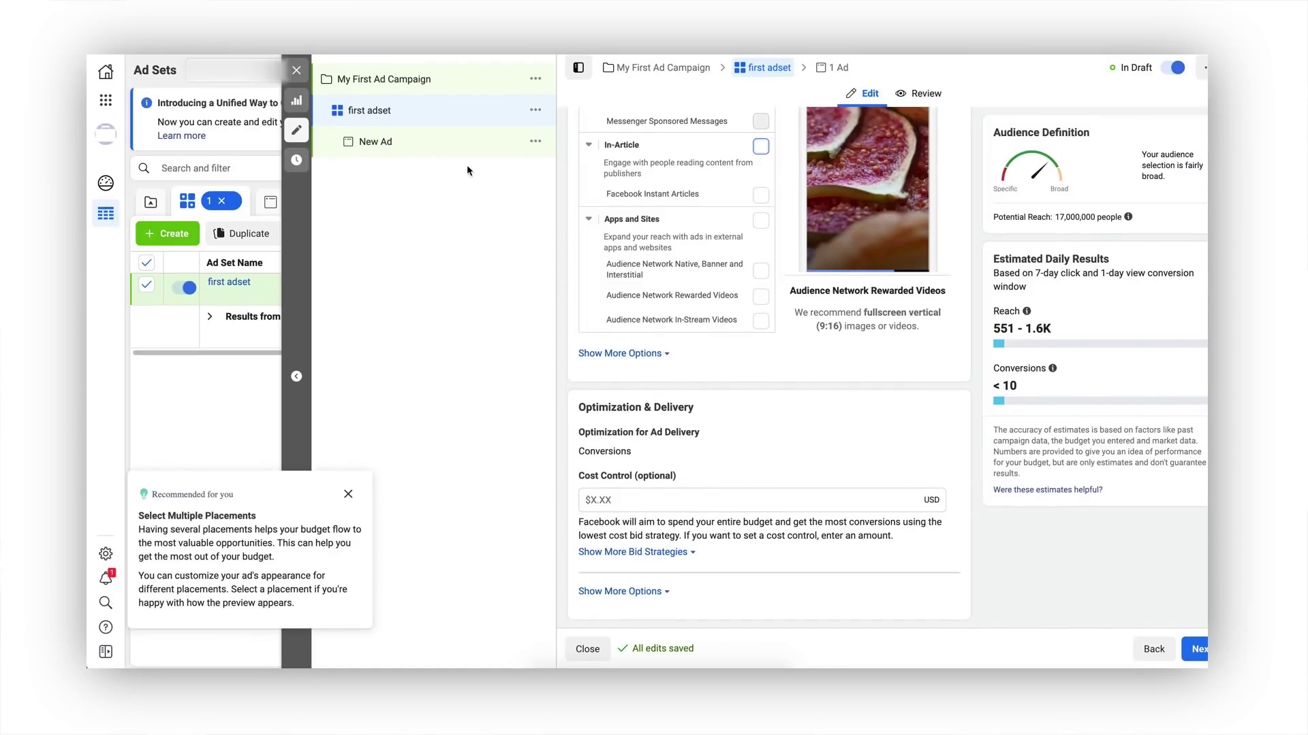
Open New Ad under first adset, dismiss the placement recommendation and set the ad's Facebook Page to Our Wellbeing
left_click(410, 144)
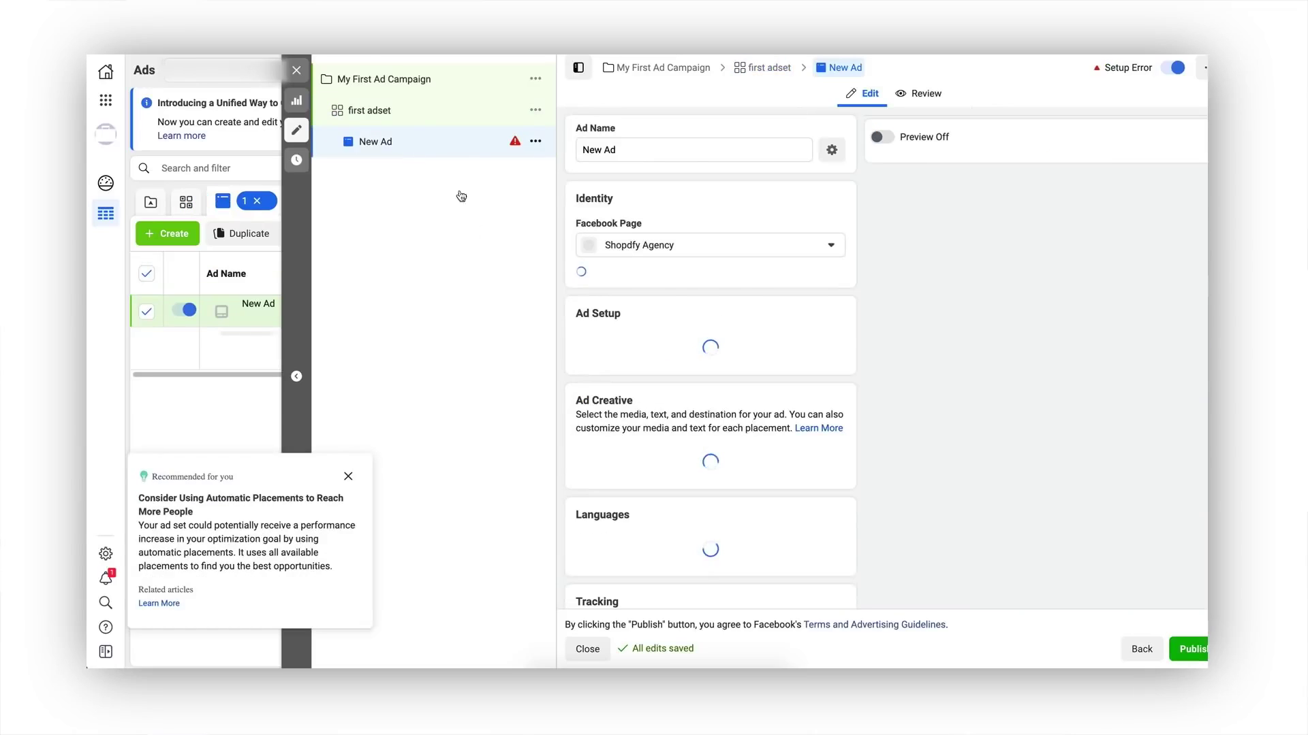
left_click(348, 476)
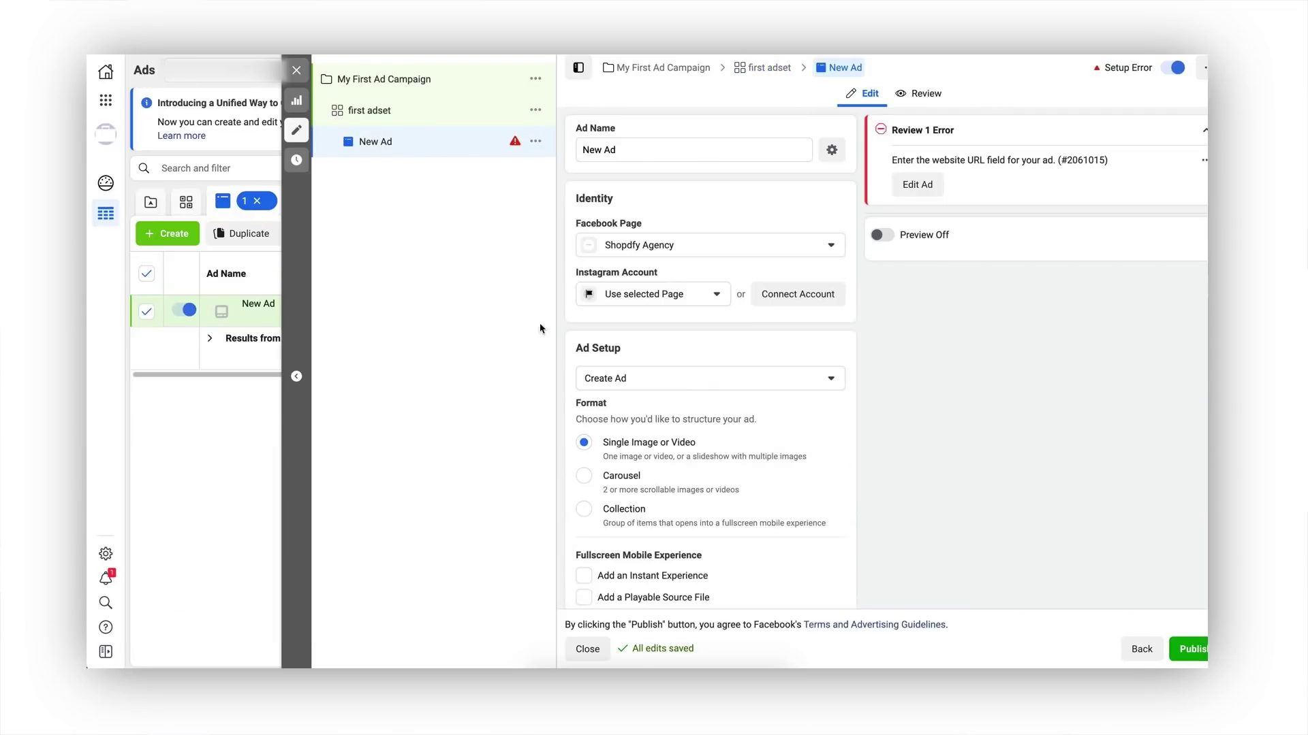
left_click(628, 244)
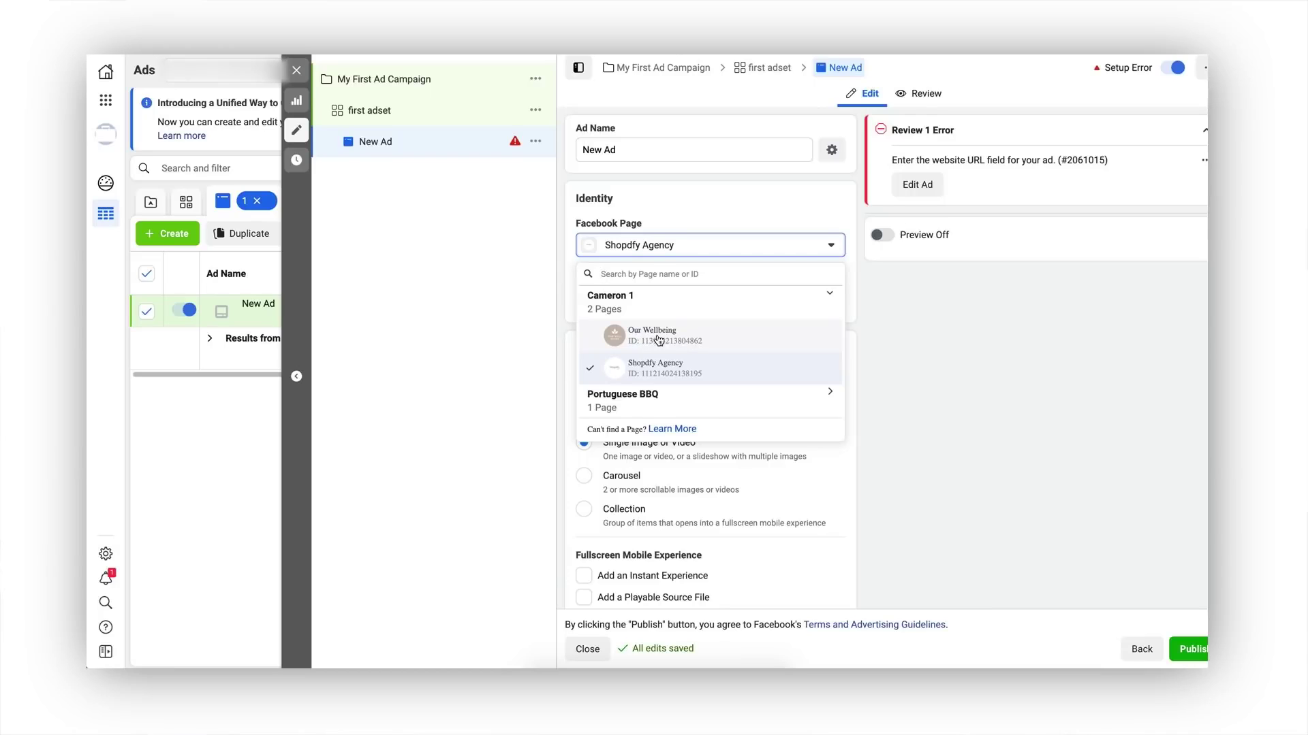
left_click(691, 340)
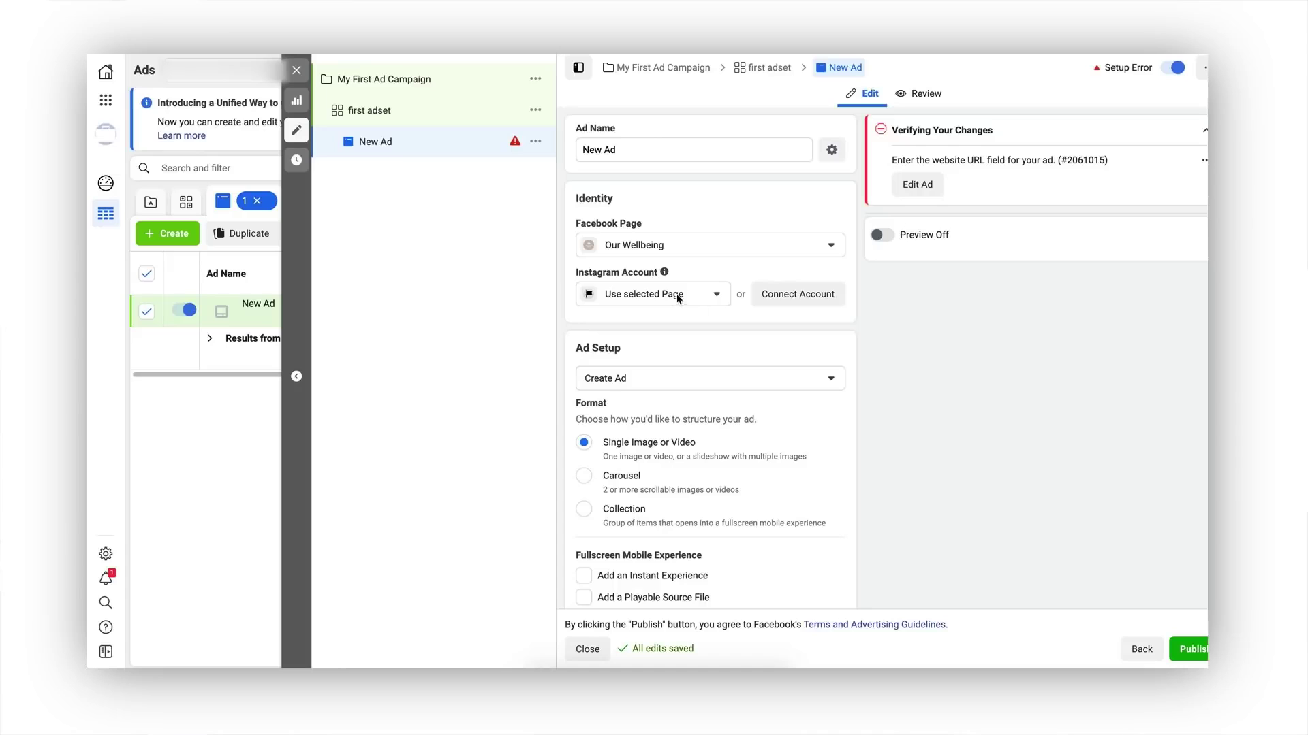
Start adding an image to the ad creative's media, keeping the Single Image or Video format
scroll(675, 296, "down", 3)
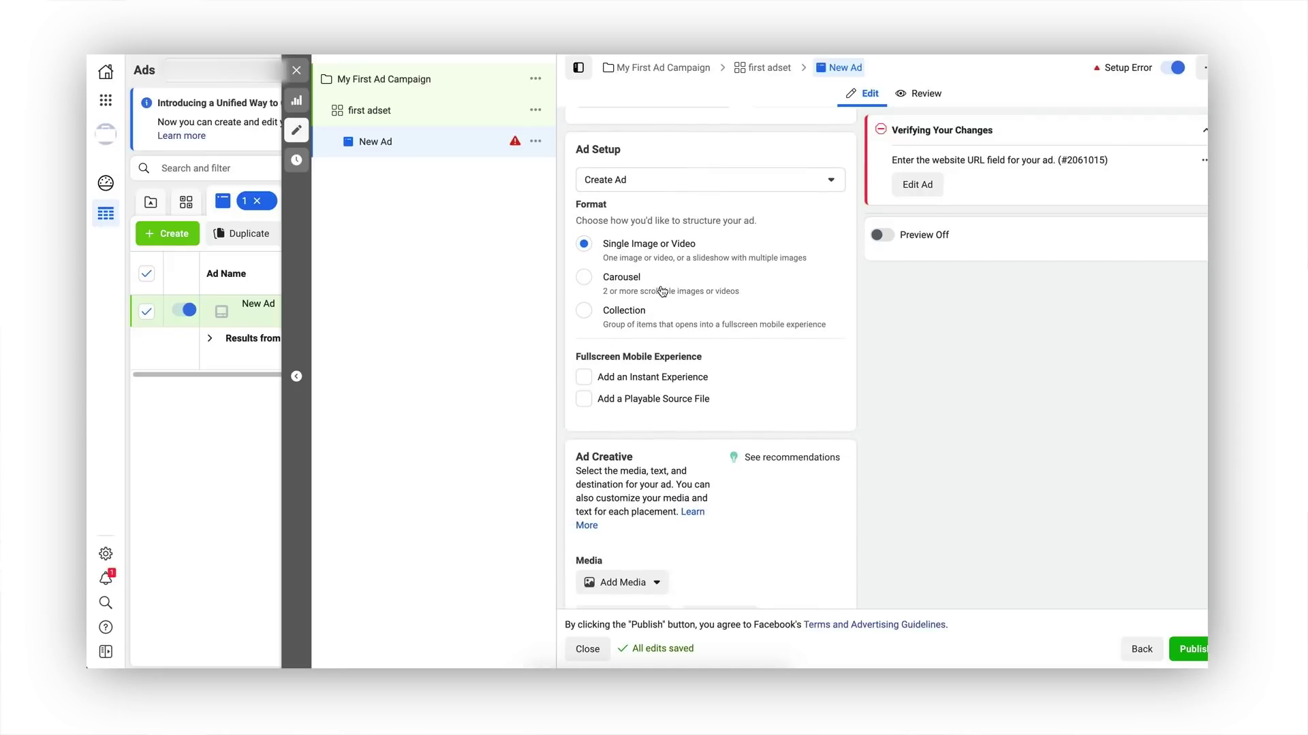
scroll(685, 249, "down", 1)
scroll(685, 249, "down", 4)
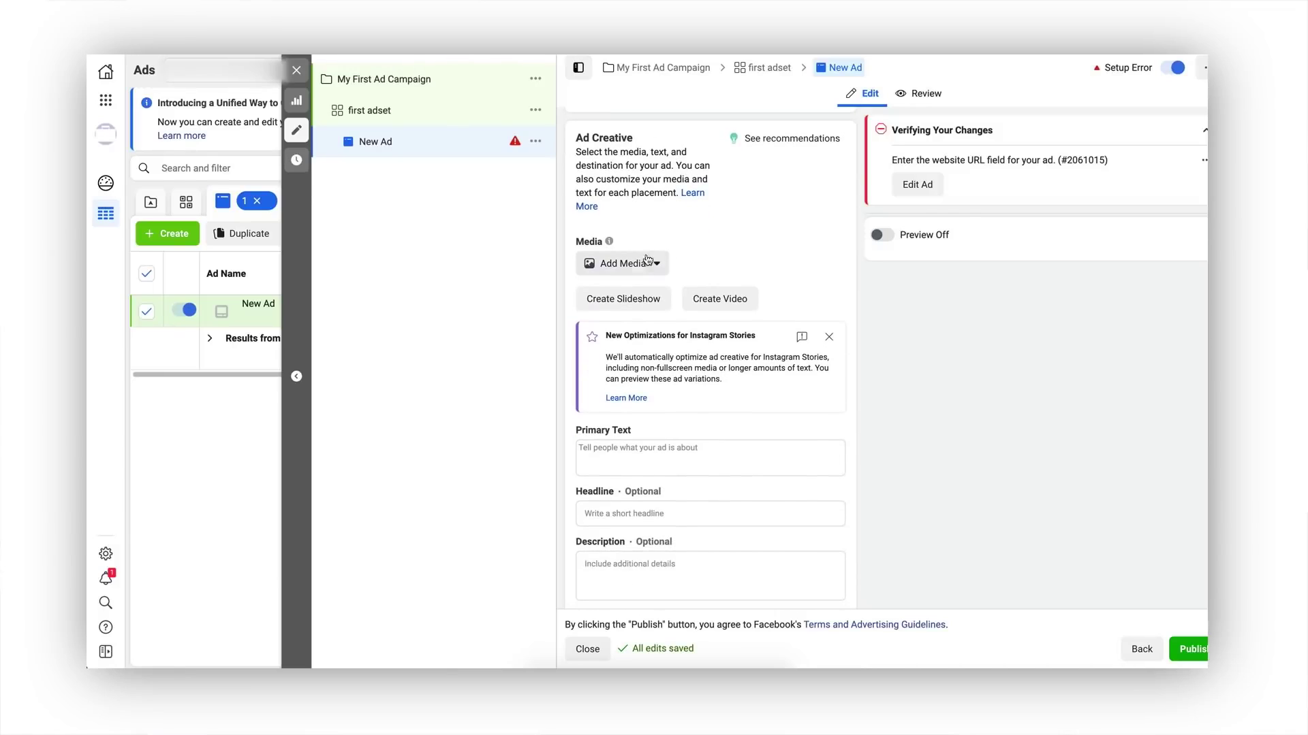
left_click(609, 271)
left_click(616, 295)
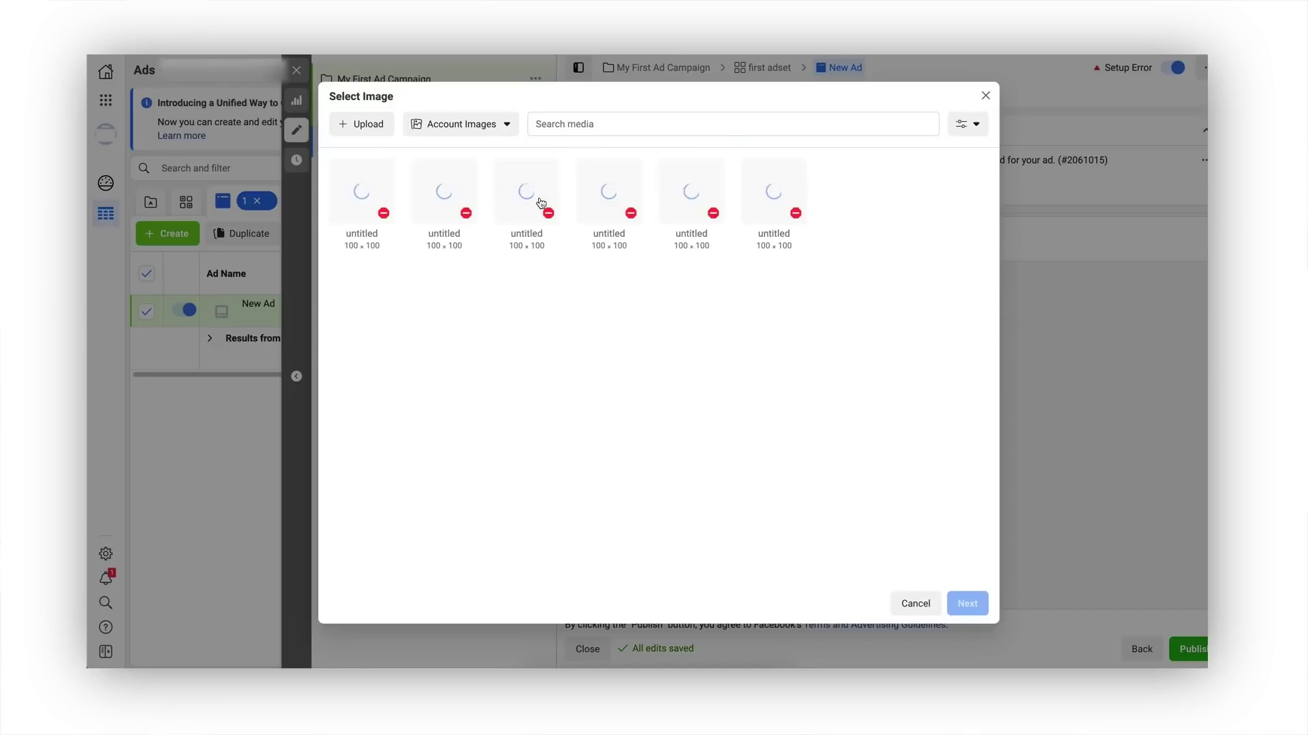
Upload dandaasilva1.jpg from the Affilustration folder on the Desktop and apply it to all placements without cropping
left_click(372, 124)
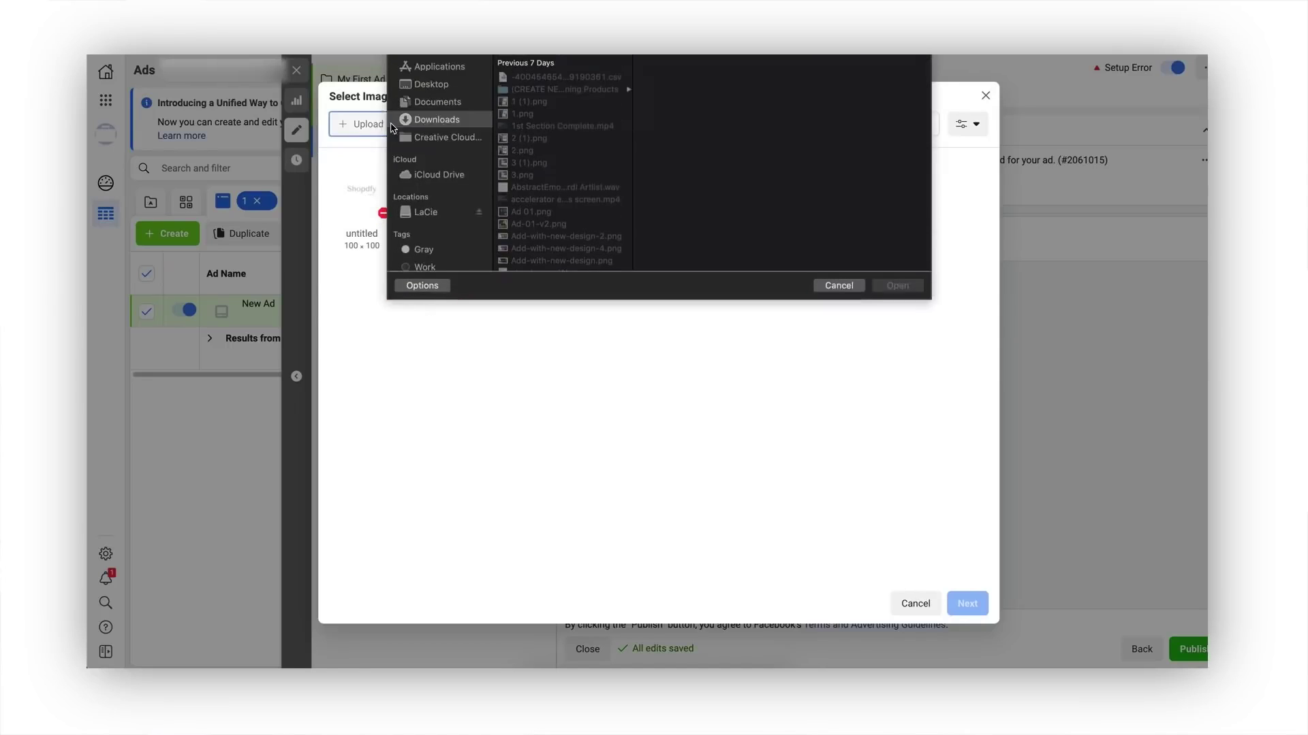
left_click(439, 140)
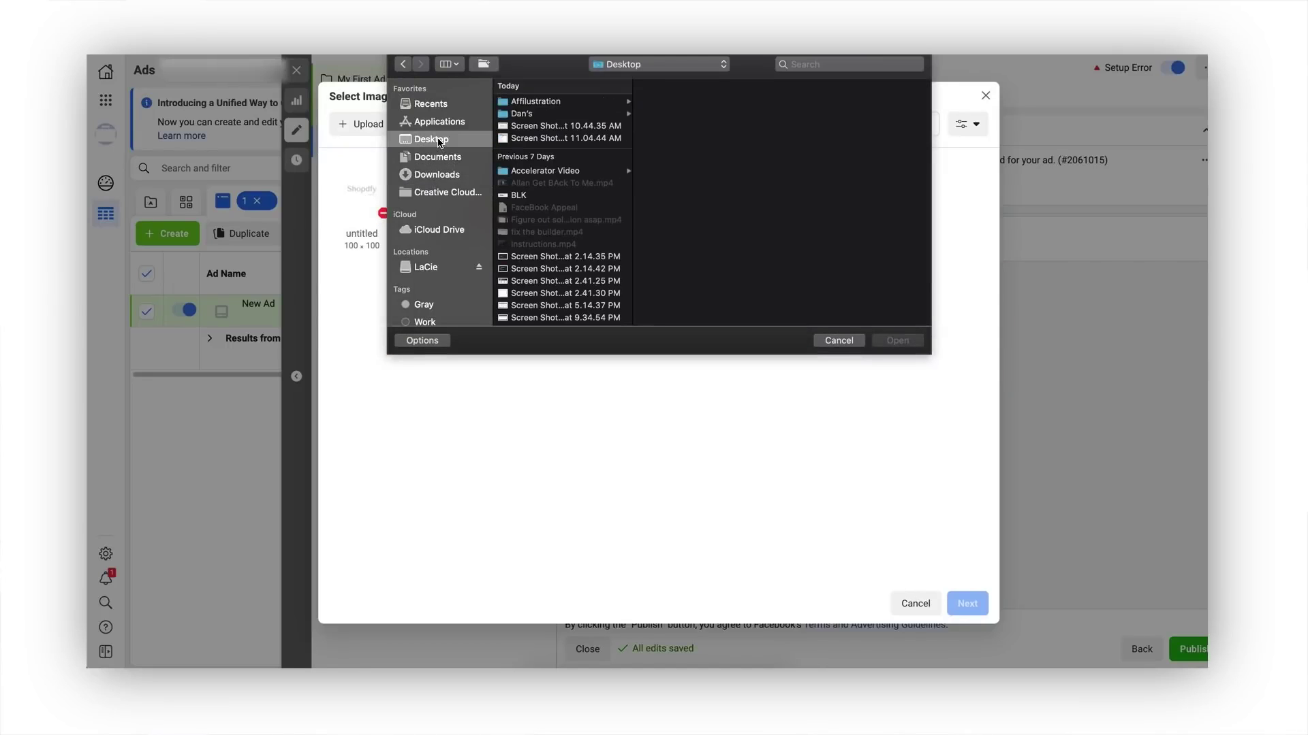
left_click(536, 102)
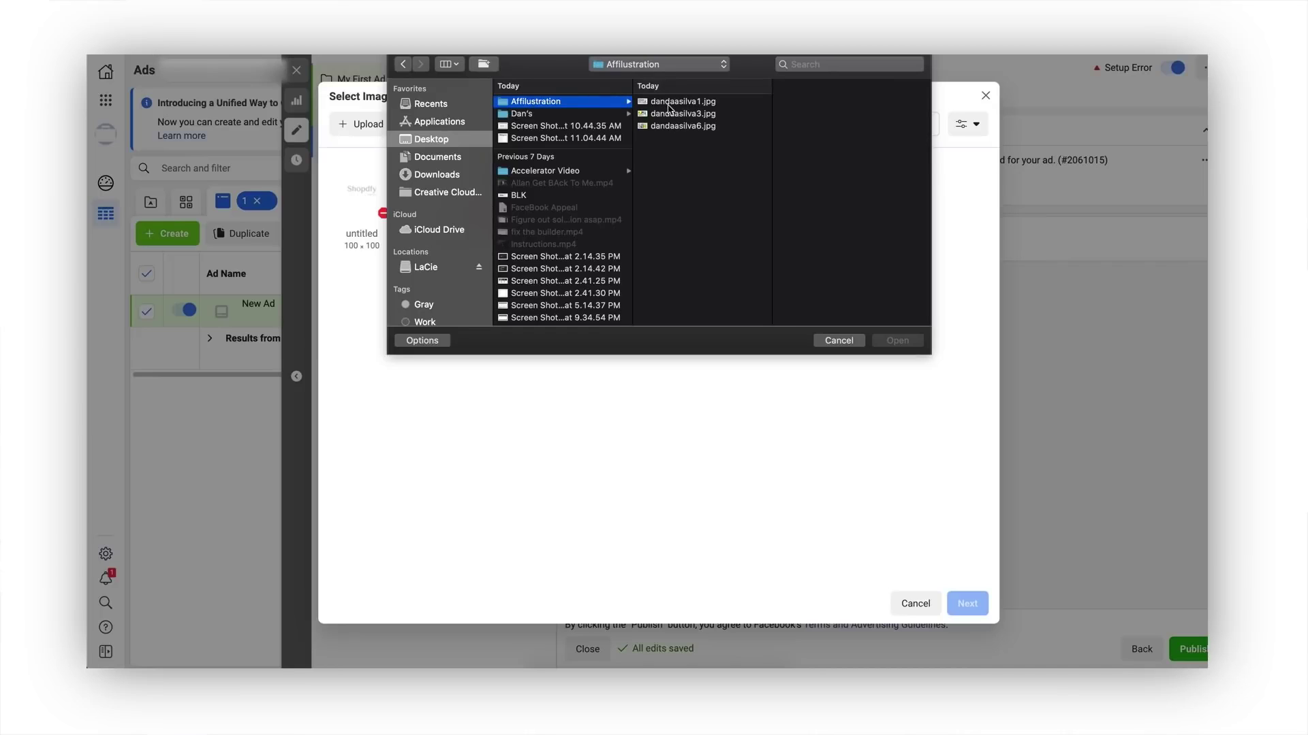
key("Right")
key("Return")
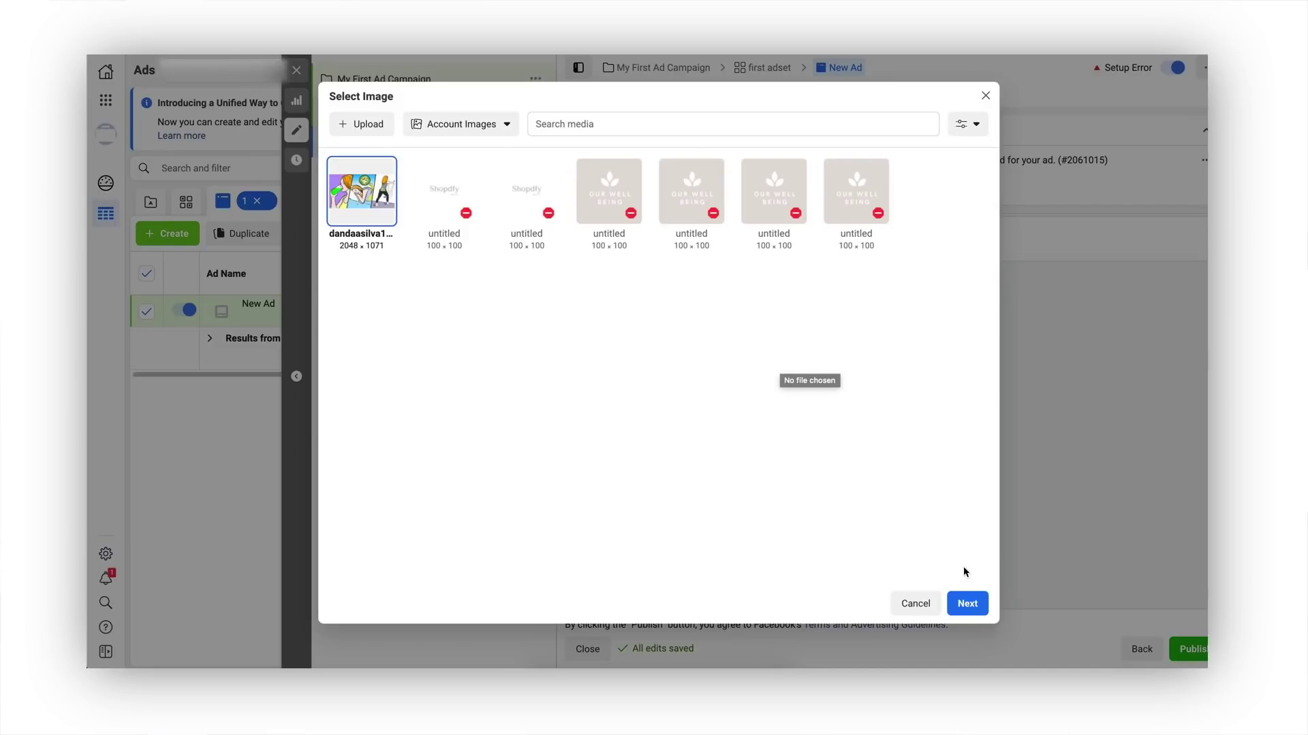
left_click(967, 602)
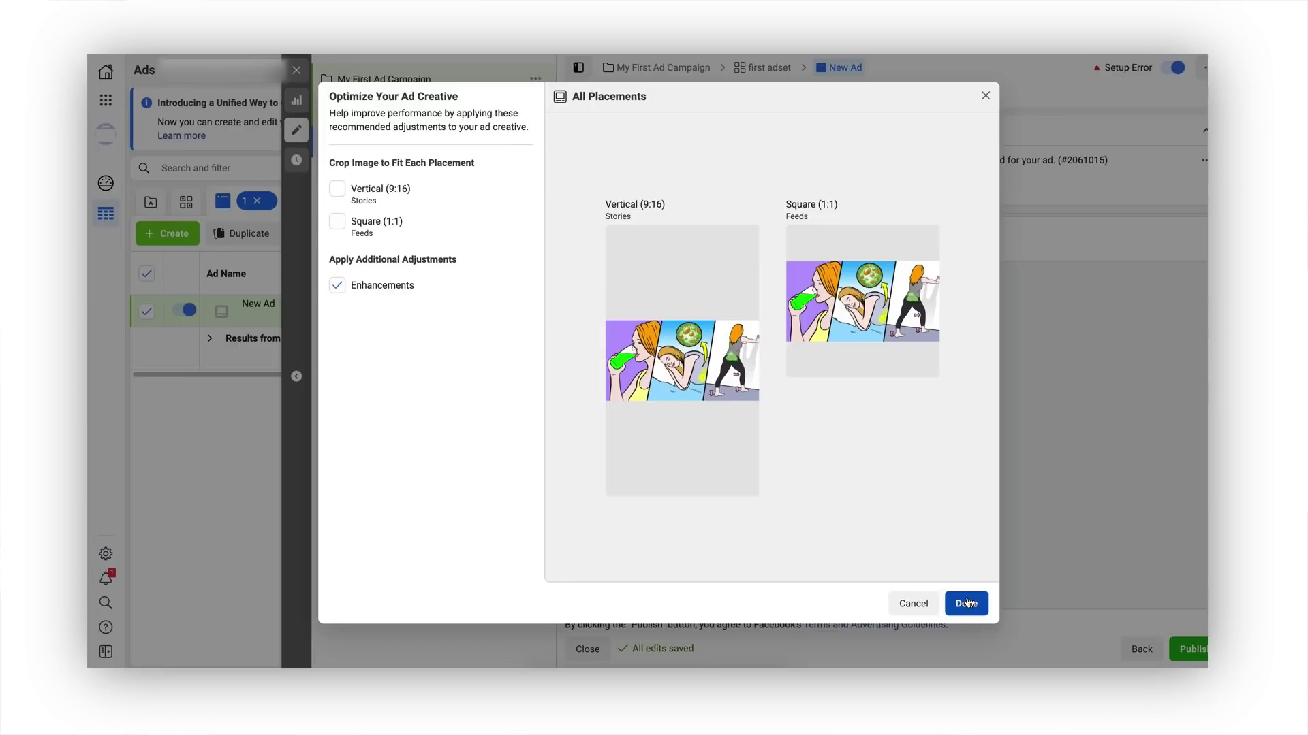
left_click(966, 603)
Copy the ad copy starting "My friend won't stop asking me what has changed!" from the Gmail message into the ad's Primary Text
scroll(802, 446, "down", 3)
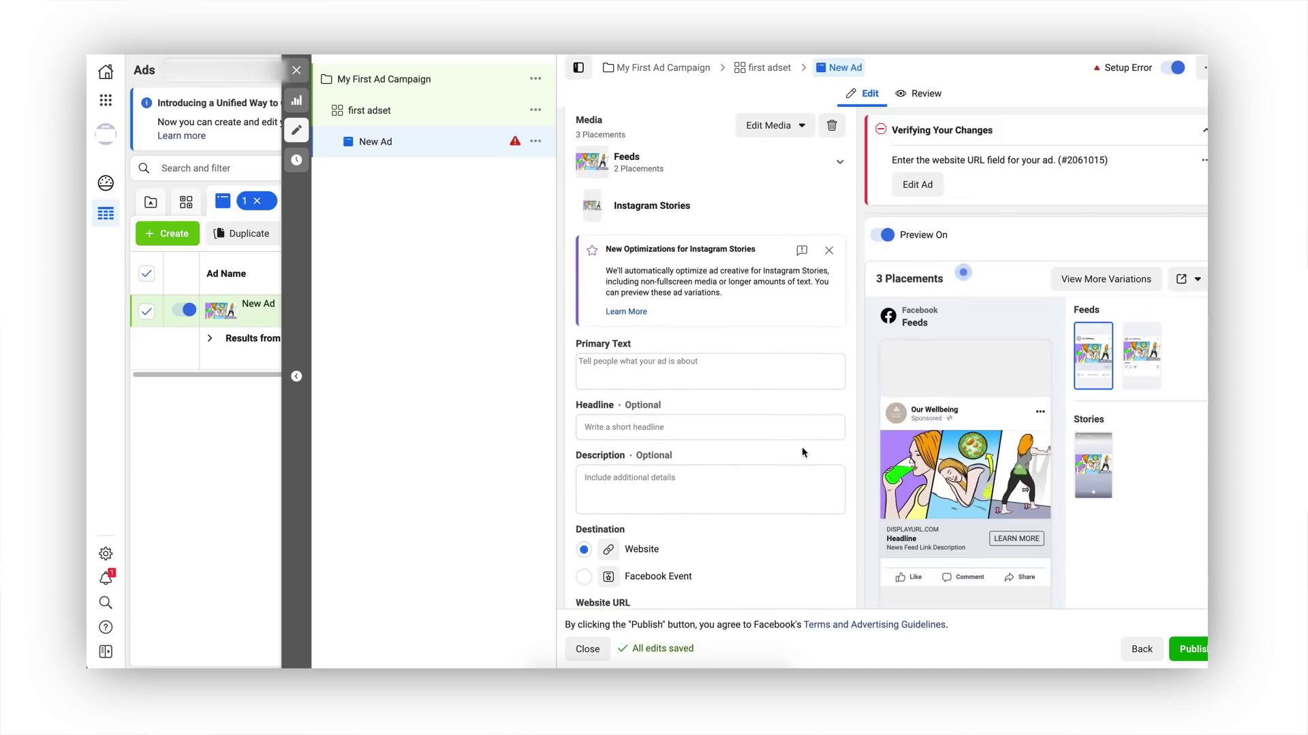
left_click(599, 664)
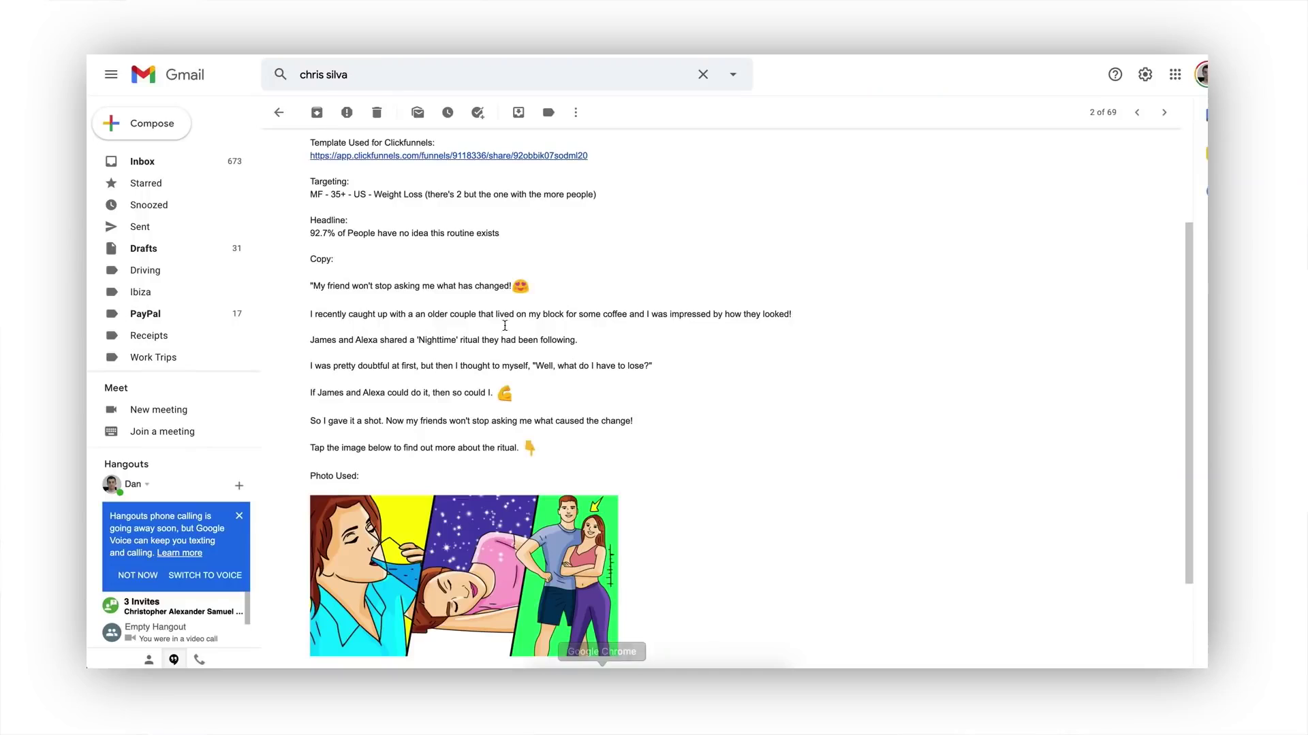
left_click_drag(313, 285, 542, 451)
key("super+c")
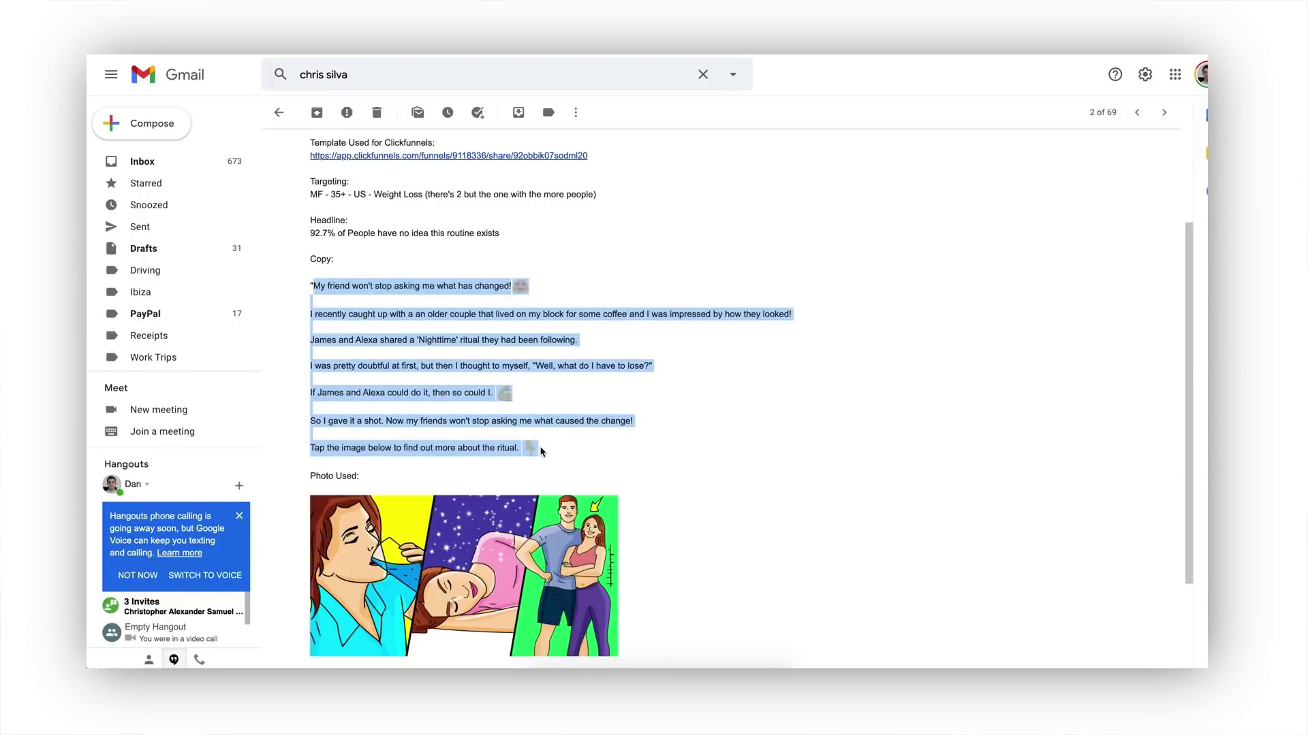
left_click(725, 664)
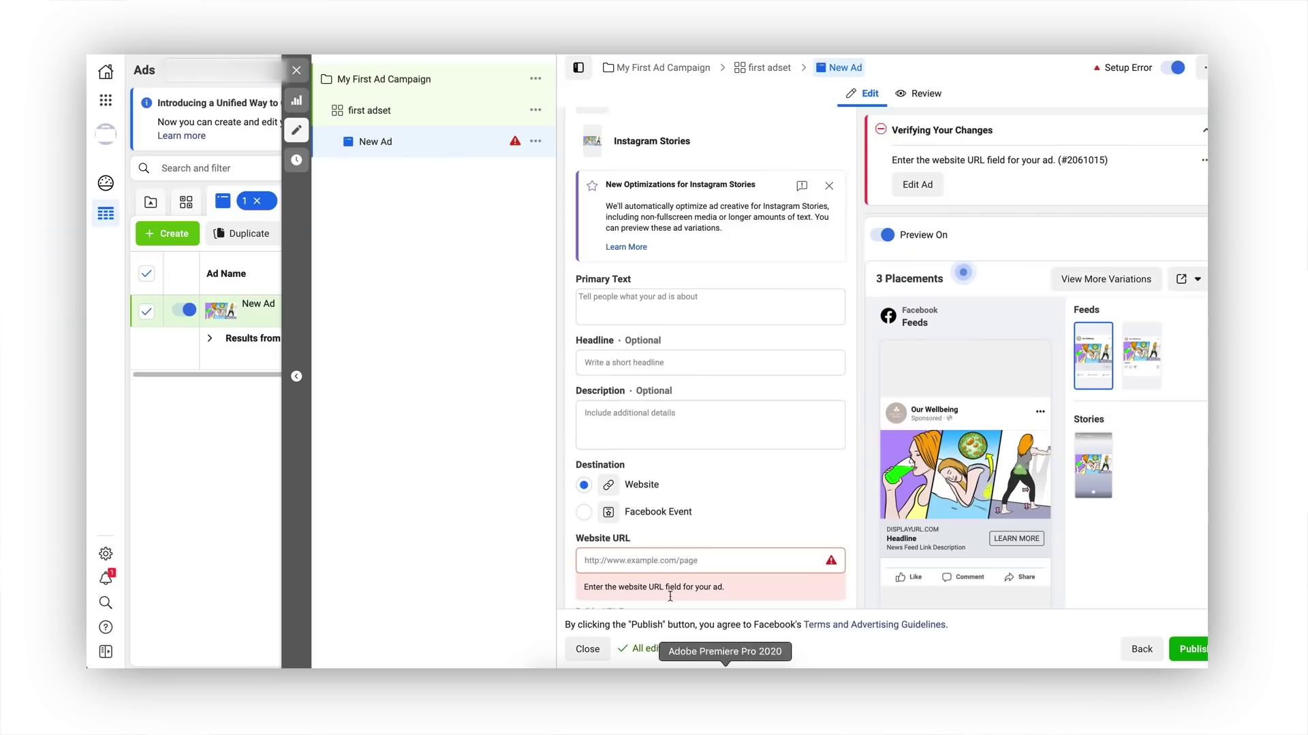
left_click(606, 300)
key("super+v")
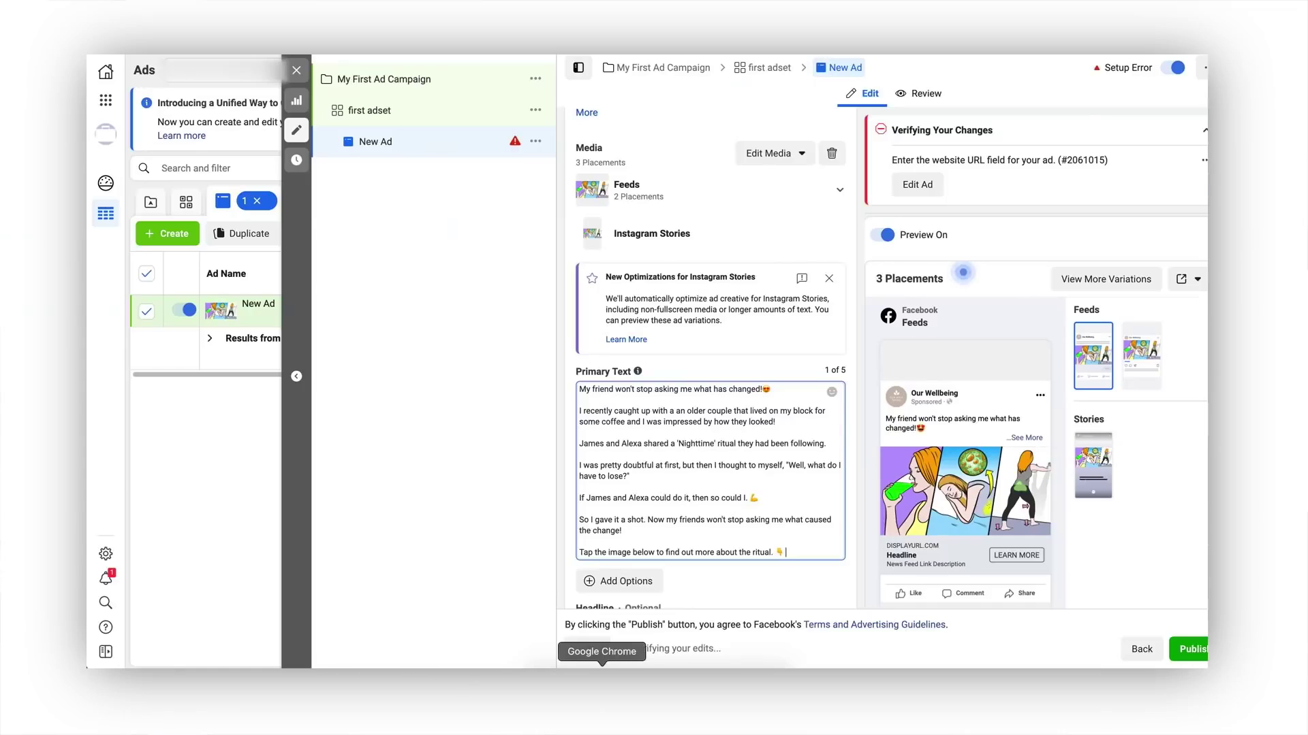
Copy "92.7% of People have no idea this routine exists" from the Gmail message into the ad's Headline
left_click(621, 664)
left_click_drag(499, 235, 309, 233)
key("ctrl+c")
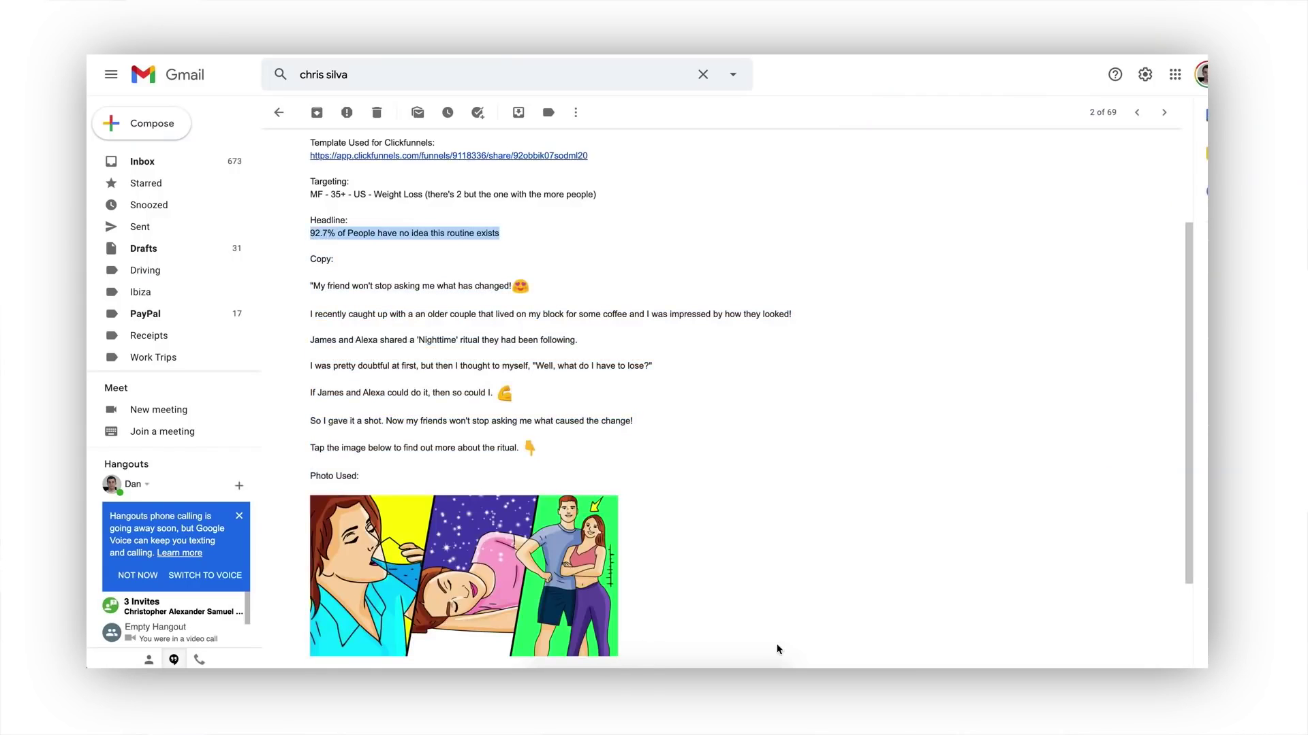
left_click(745, 662)
scroll(647, 435, "down", 5)
left_click(639, 507)
key("ctrl+v")
key("BackSpace")
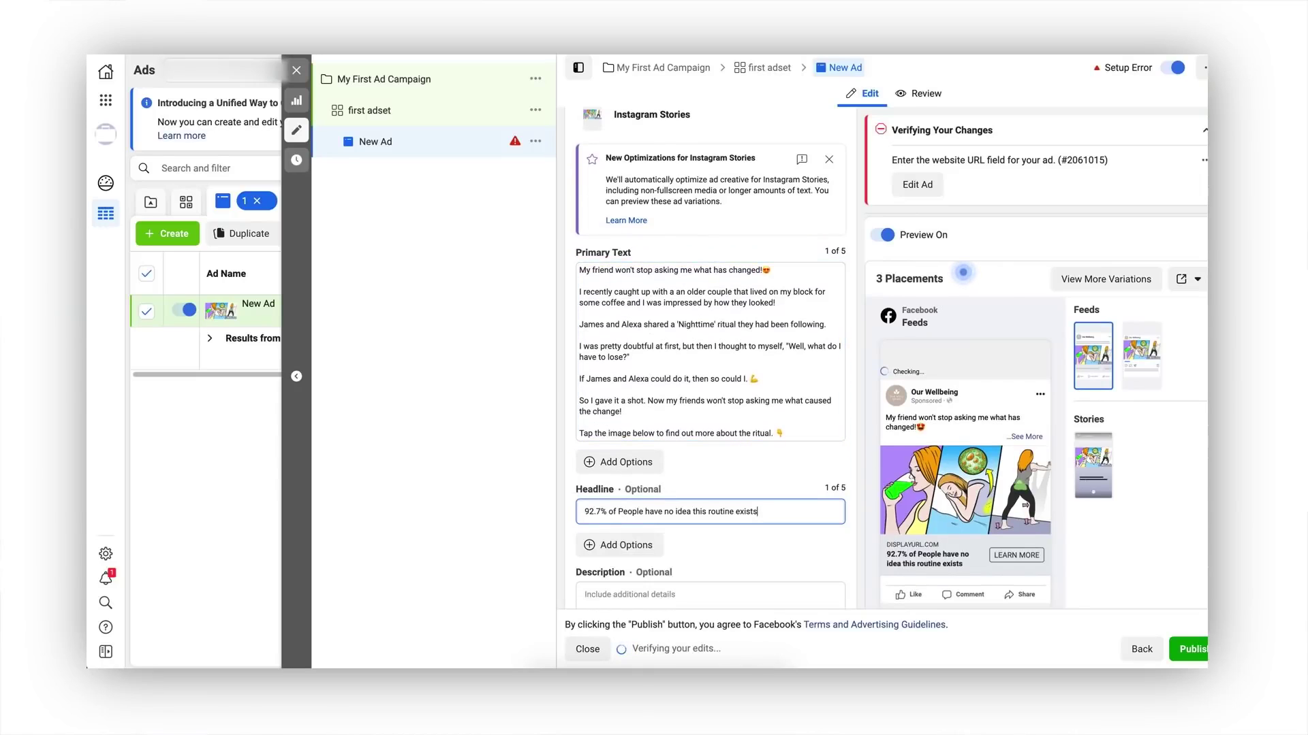
left_click(753, 559)
scroll(754, 558, "down", 3)
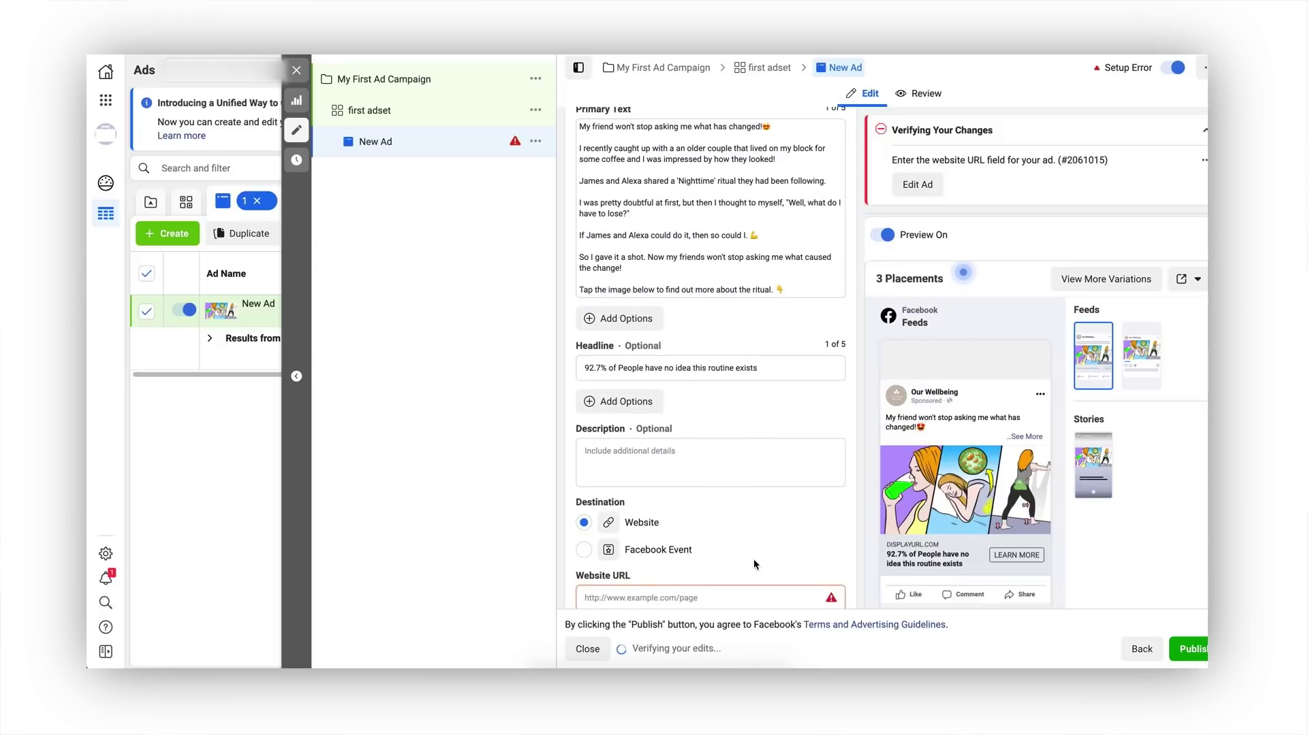
scroll(766, 458, "down", 2)
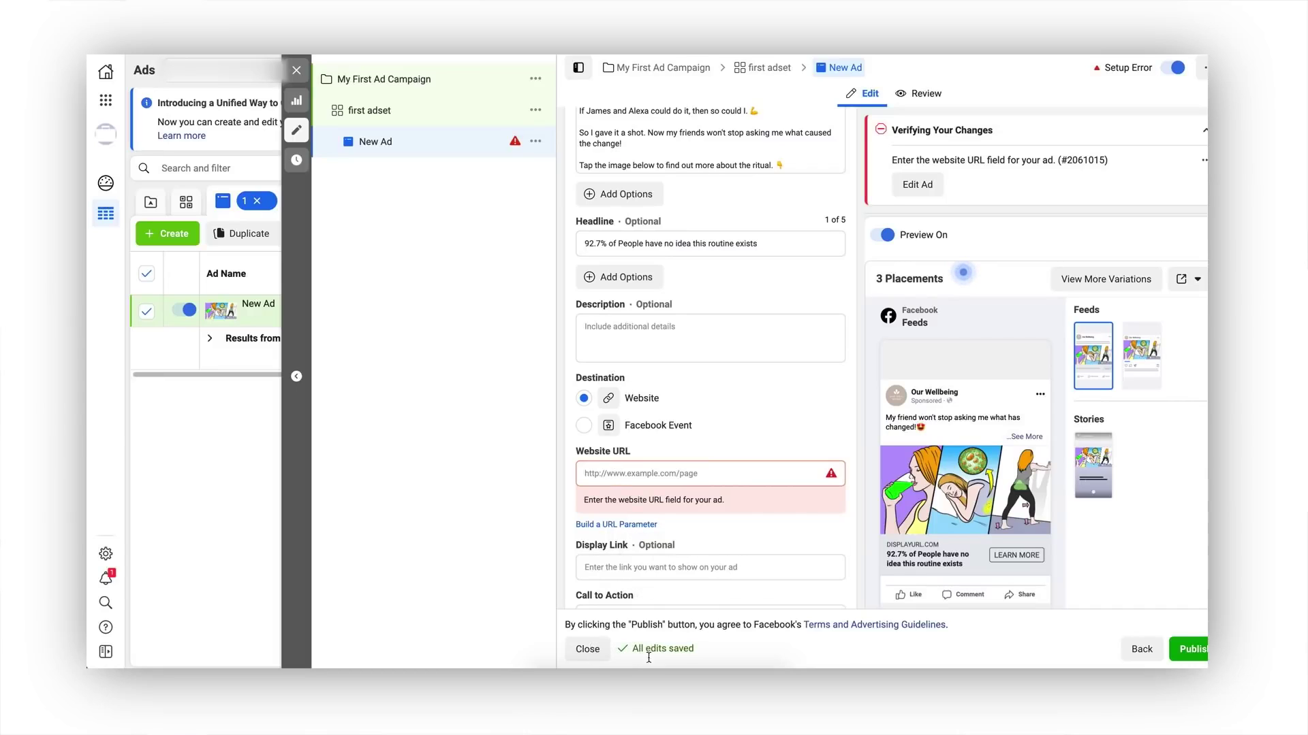
left_click(598, 678)
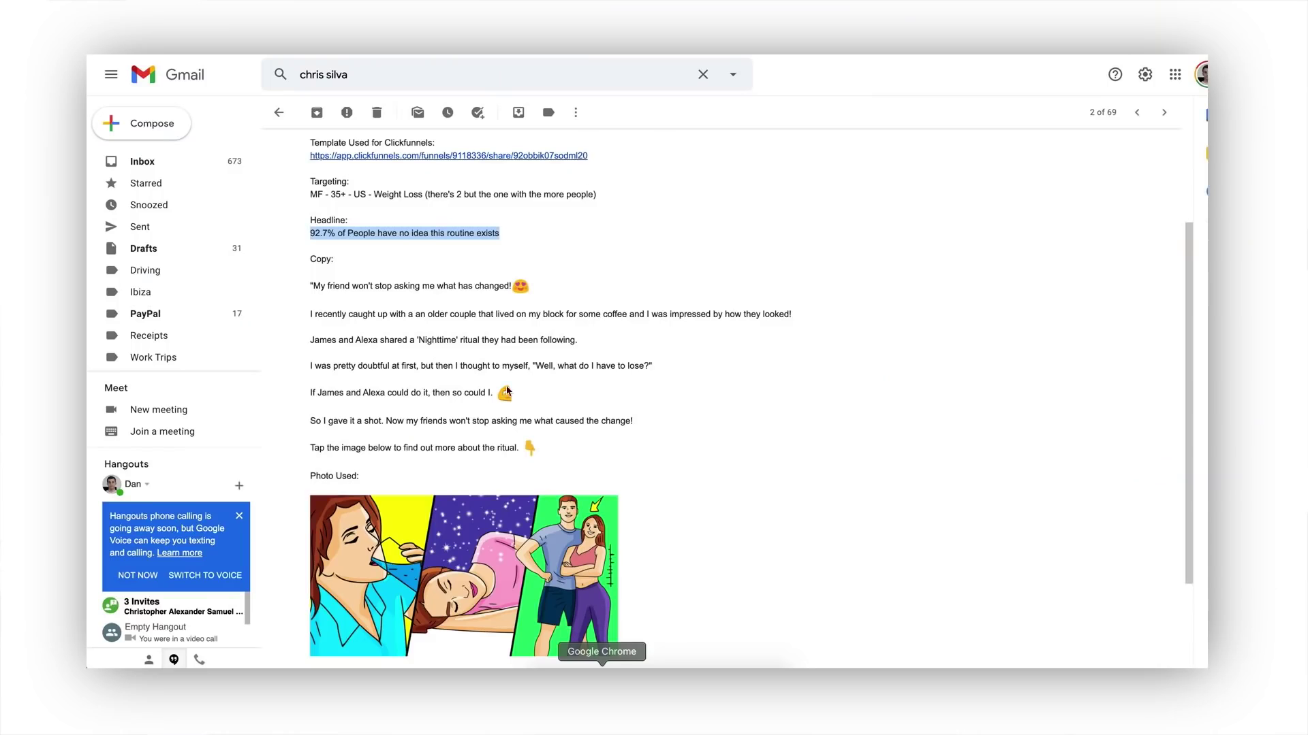
scroll(465, 185, "up", 2)
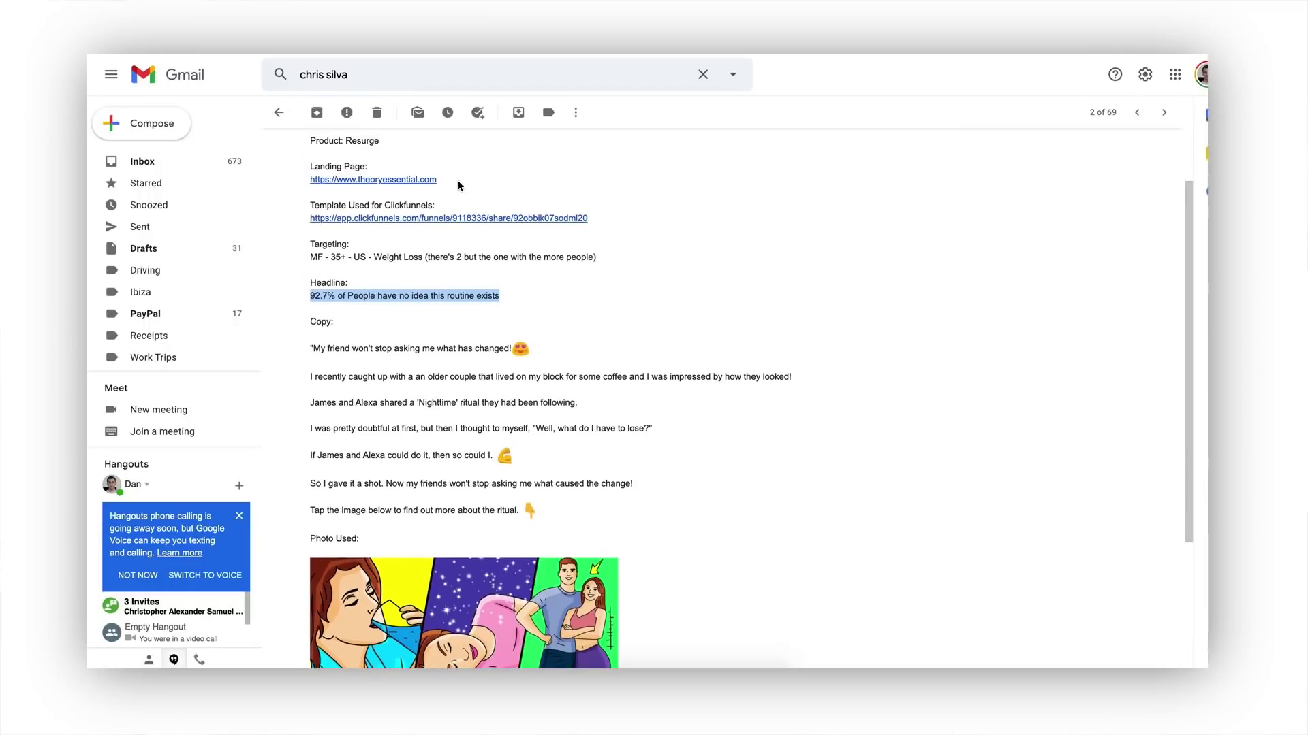
left_click(442, 181)
key("ctrl+shift+End")
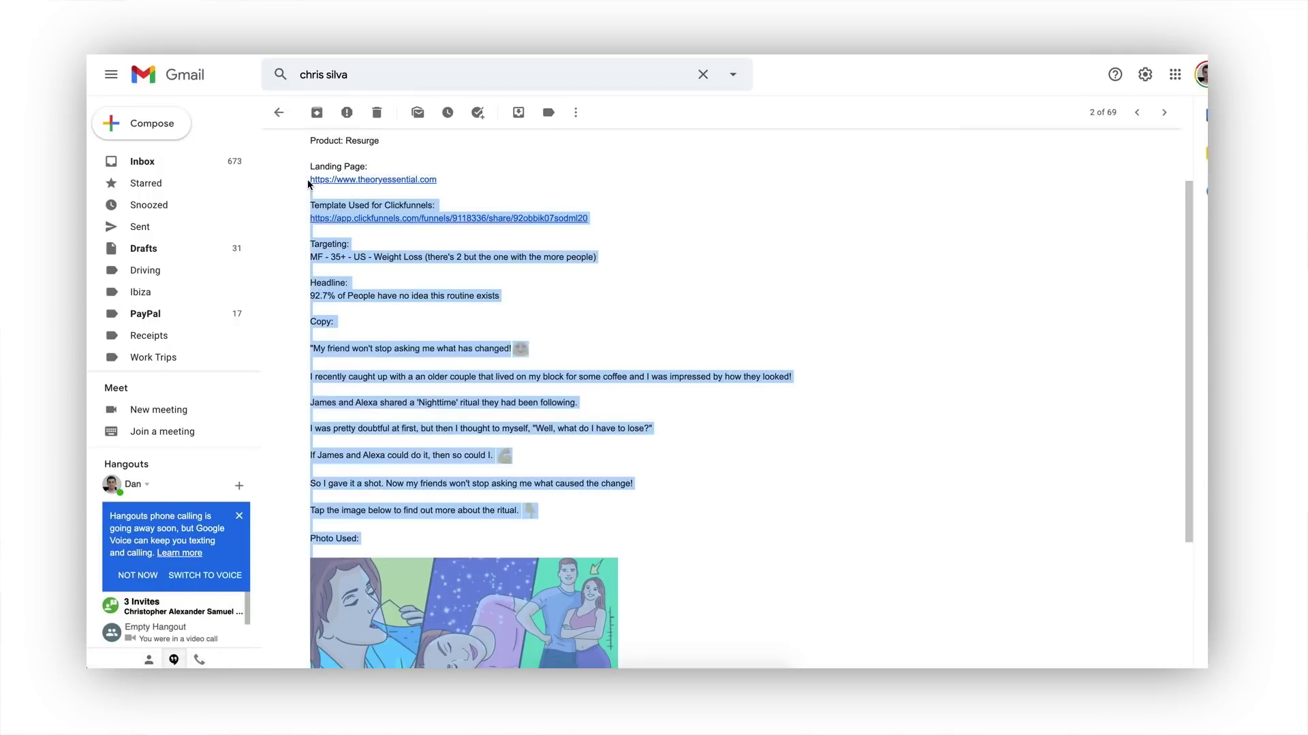
left_click(450, 175)
left_click_drag(437, 179, 308, 178)
key("ctrl+shift+End")
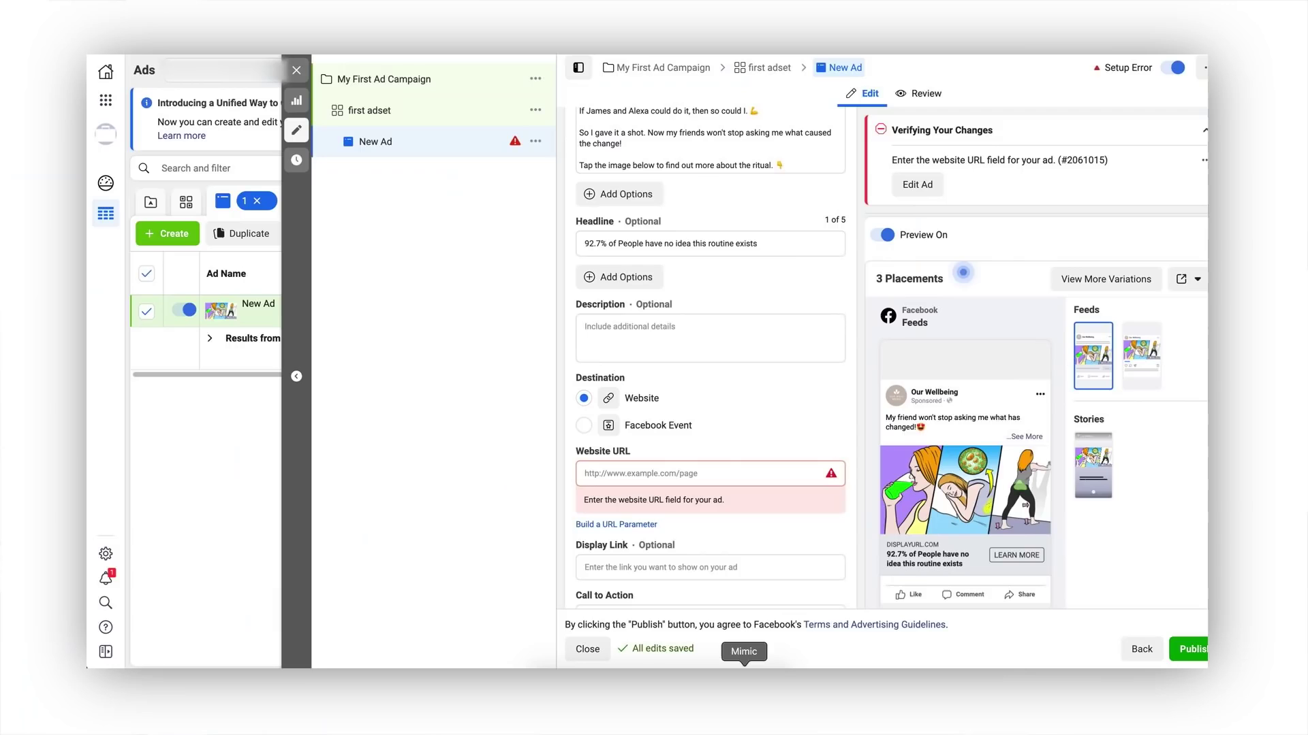
left_click(634, 473)
type("https://www.theoryessential.com/nightlyritual")
left_click_drag(707, 474, 611, 481)
key("ctrl+c")
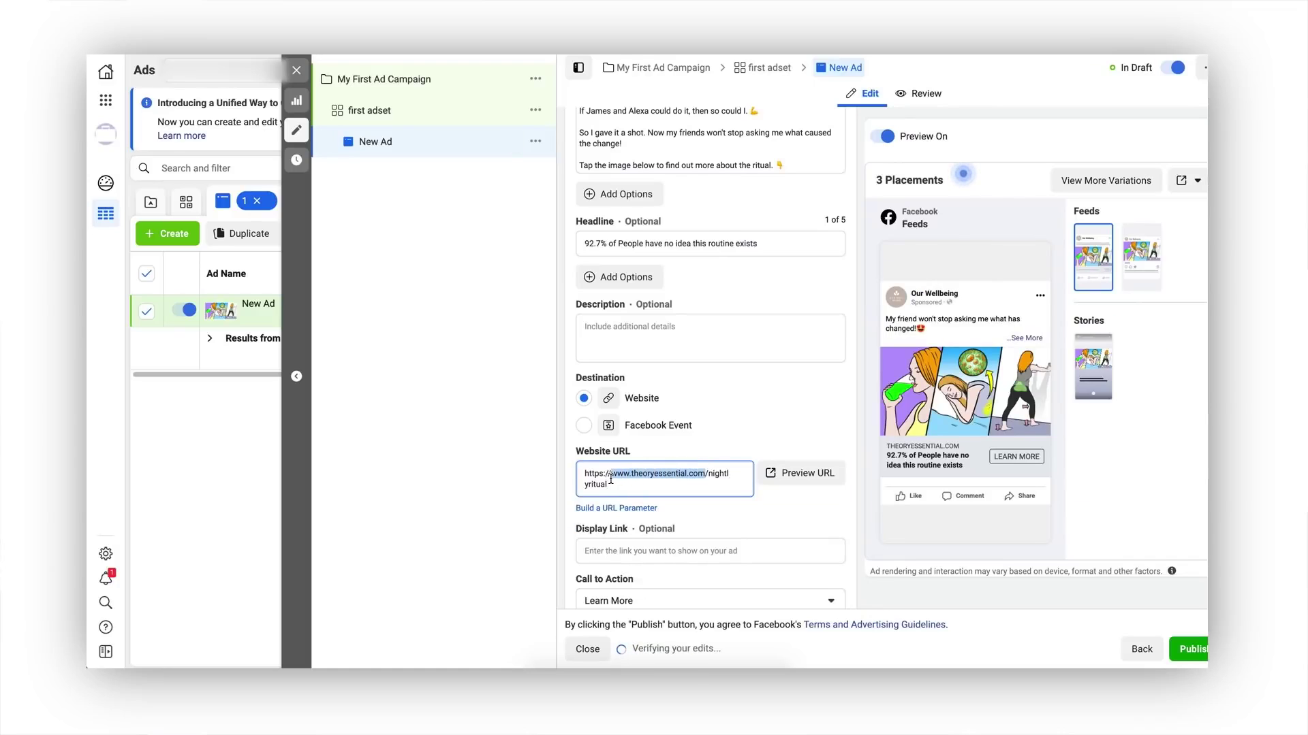
scroll(620, 484, "down", 1)
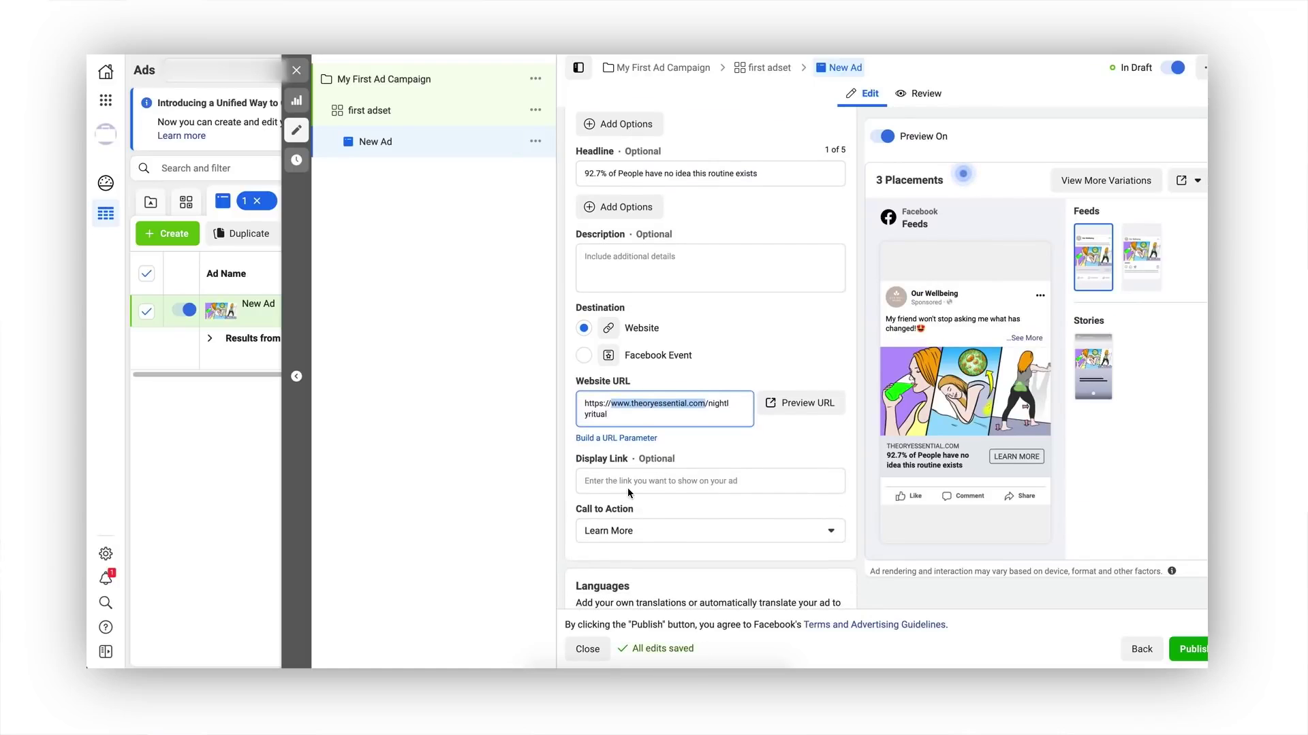
left_click(637, 479)
key("ctrl+v")
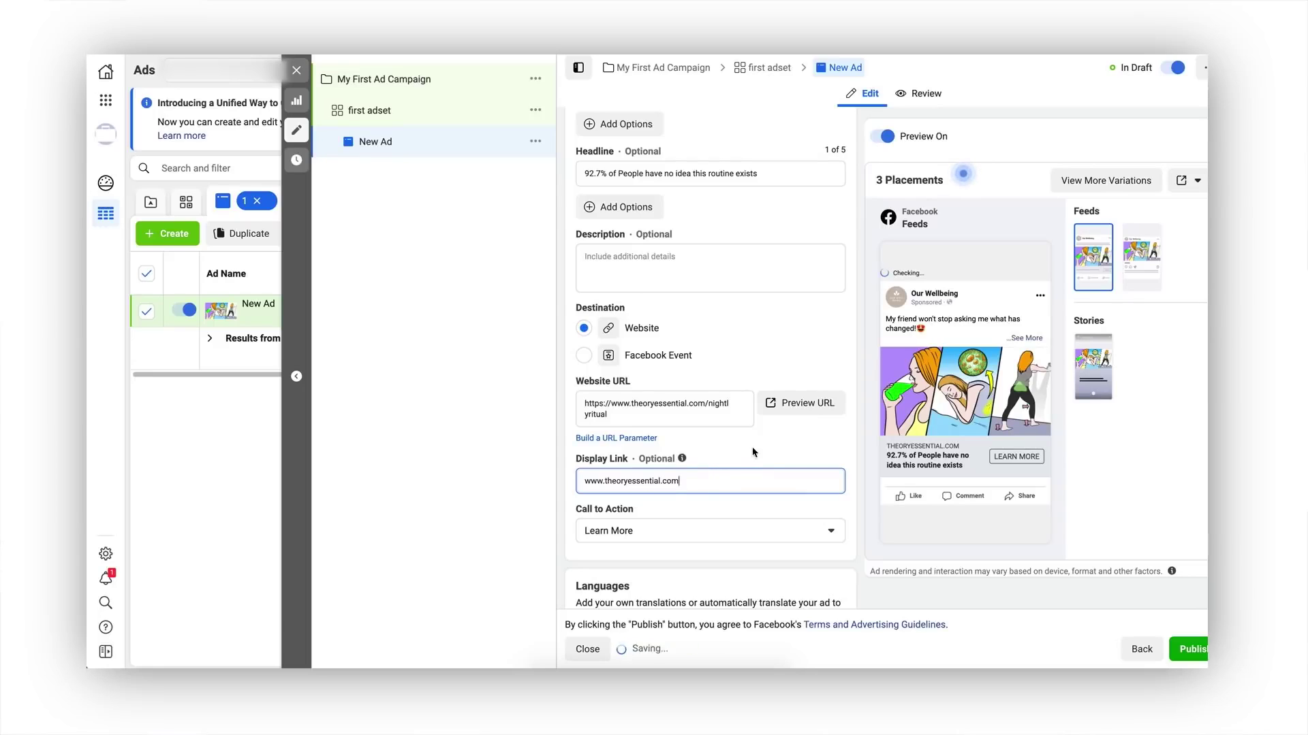
Review the Call to Action choices, keeping Learn More, and look over the ad's Languages and Tracking settings
left_click(824, 532)
scroll(755, 409, "up", 4)
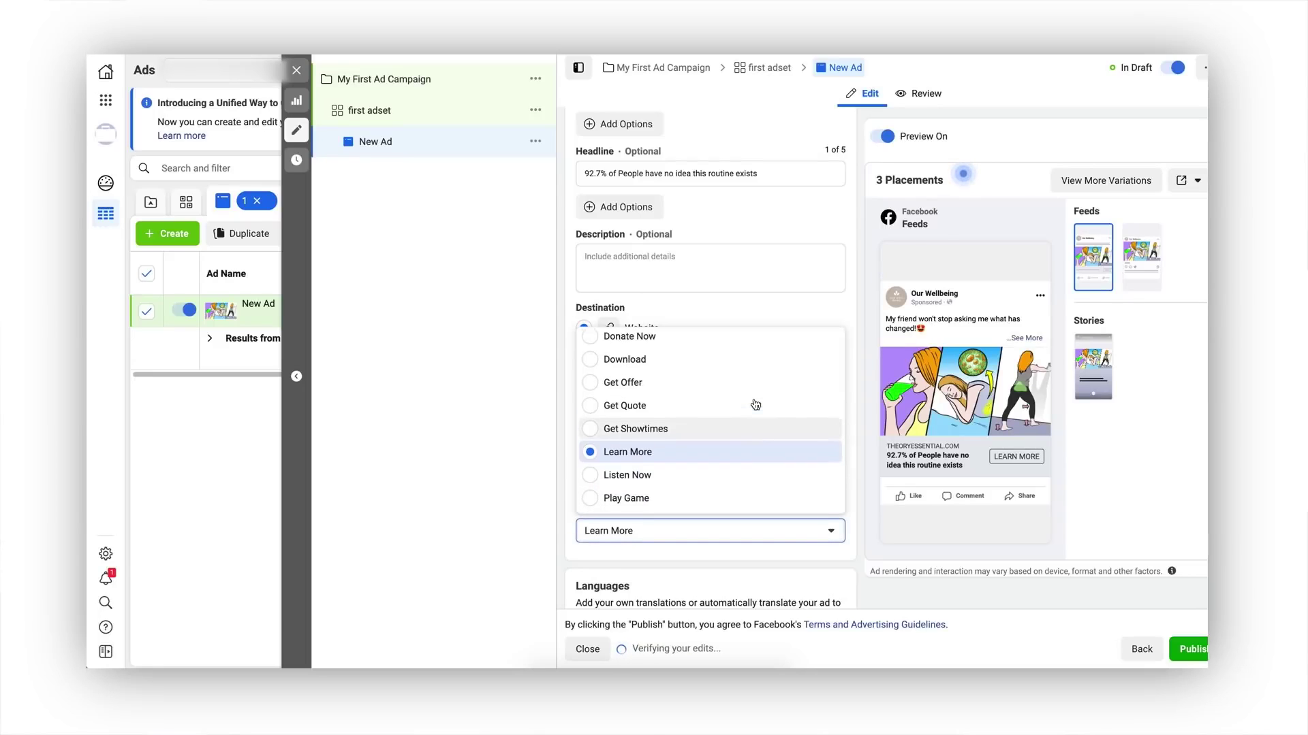
scroll(755, 405, "down", 5)
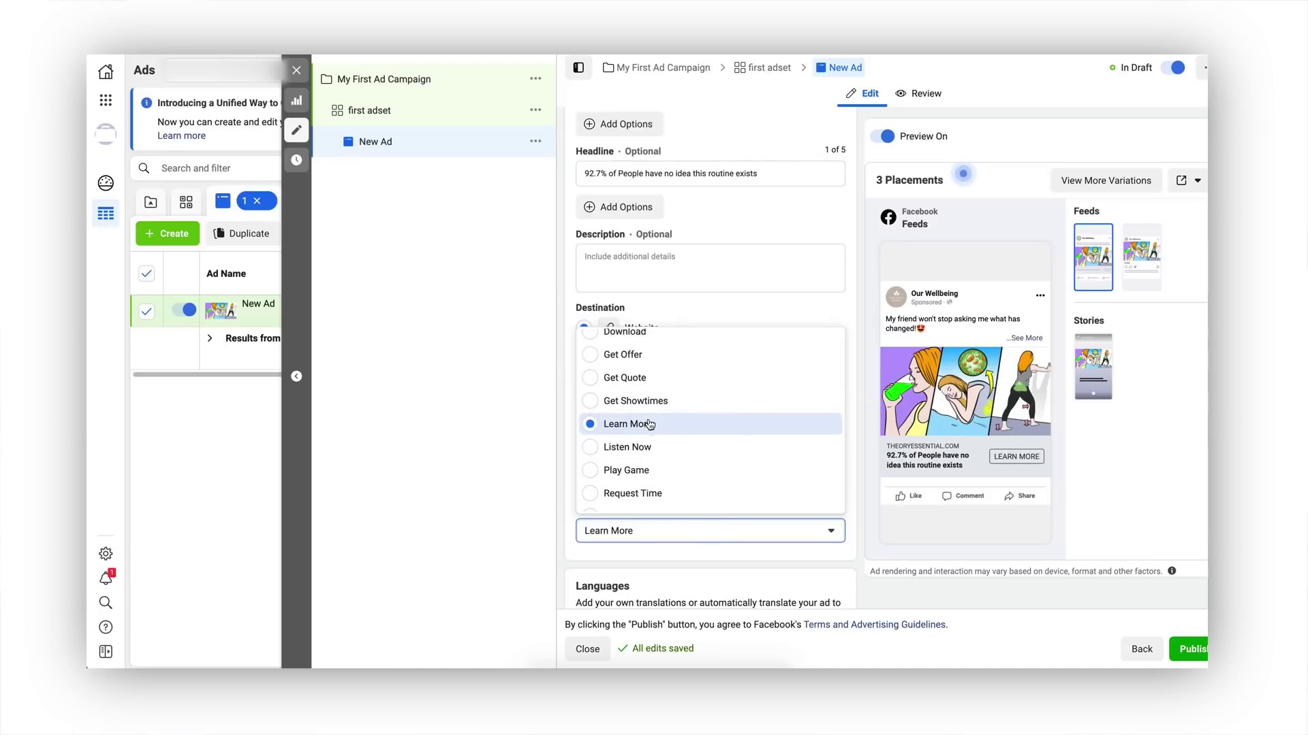
left_click(654, 557)
scroll(655, 560, "down", 3)
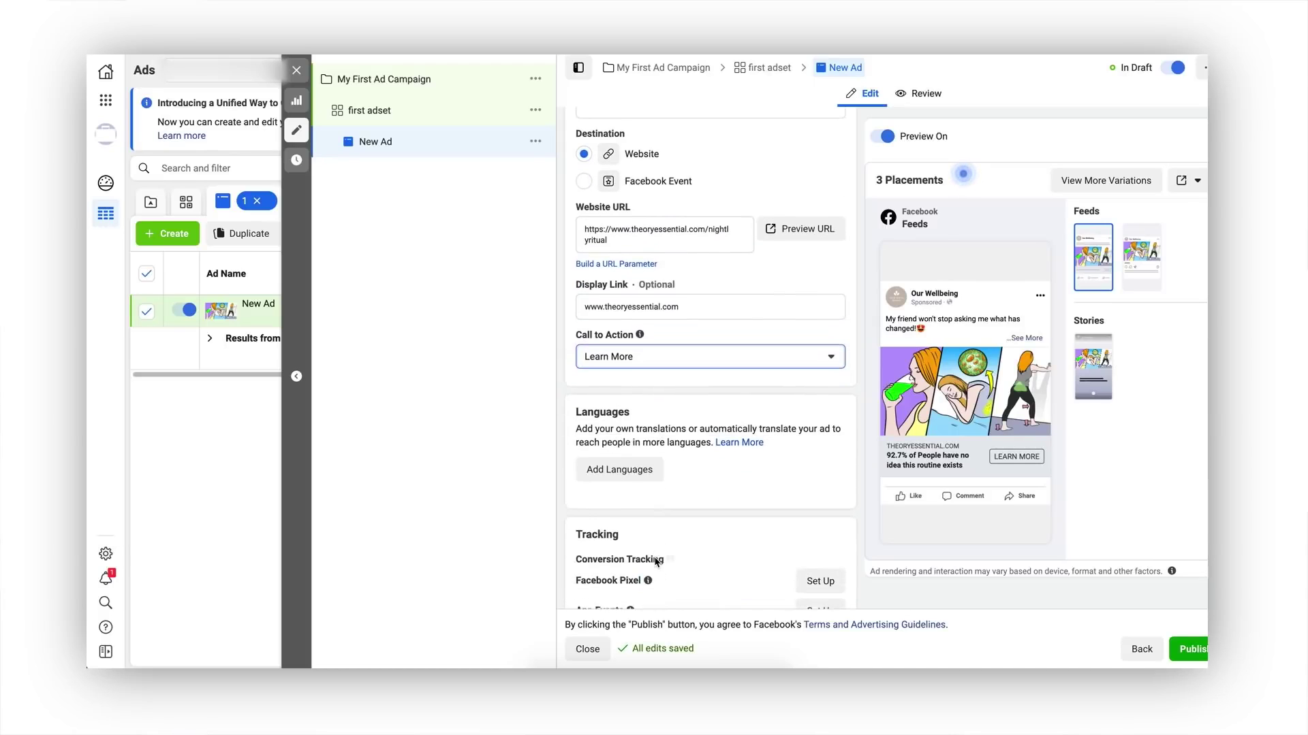
scroll(655, 560, "down", 2)
scroll(656, 558, "up", 5)
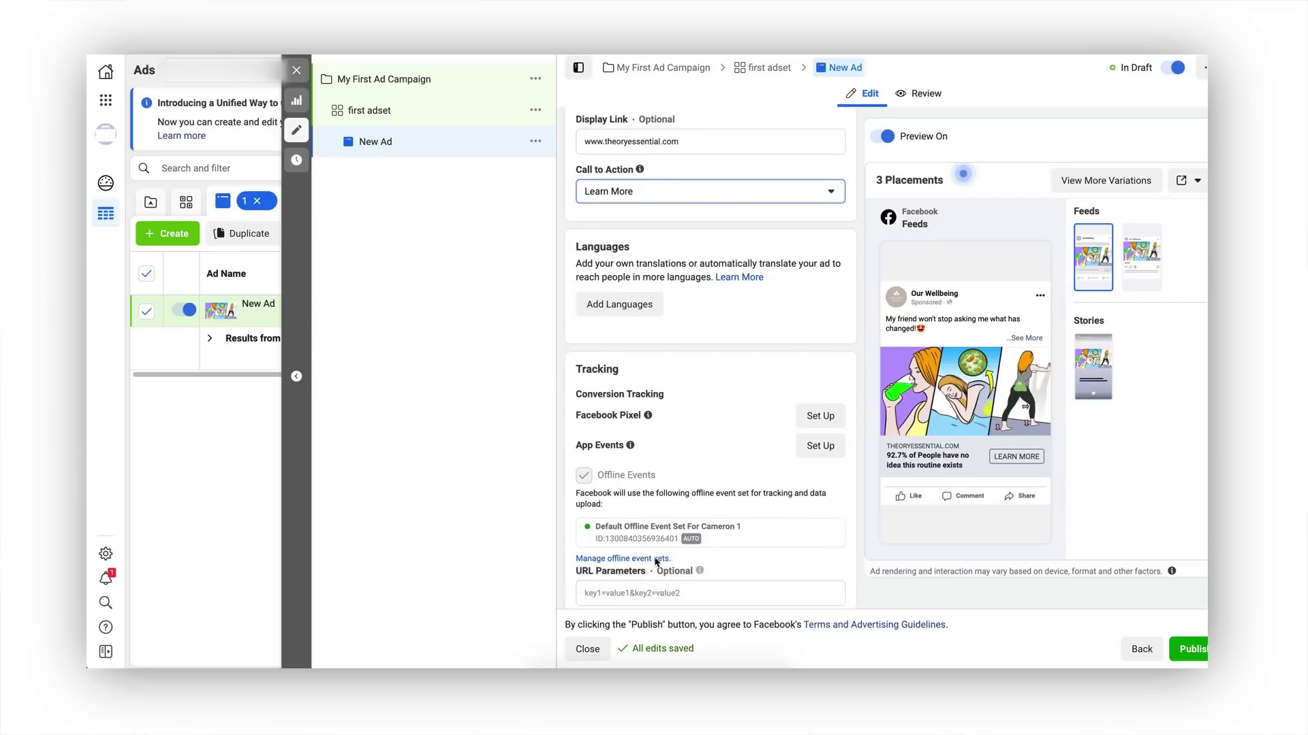
scroll(655, 557, "down", 3)
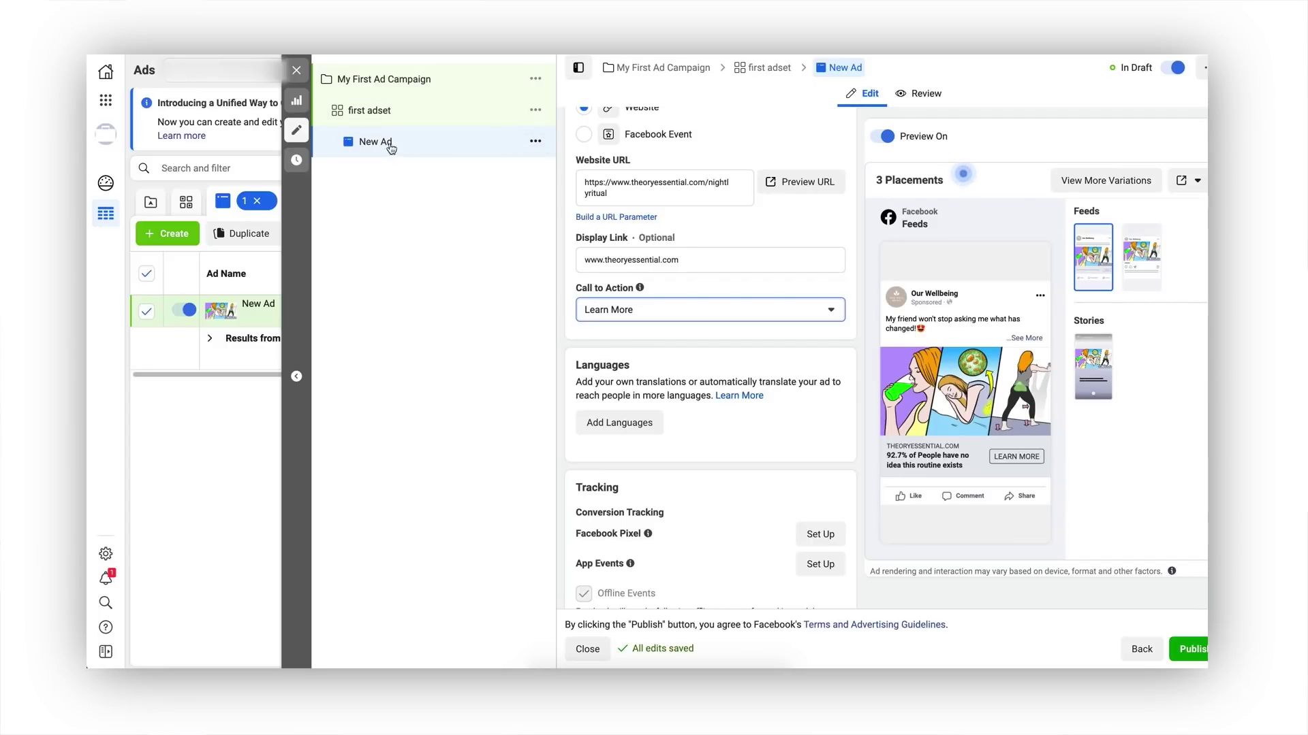
Duplicate the ad into the original campaign with 2 copies, turning off existing reactions, comments and shares on the new ads
left_click(535, 145)
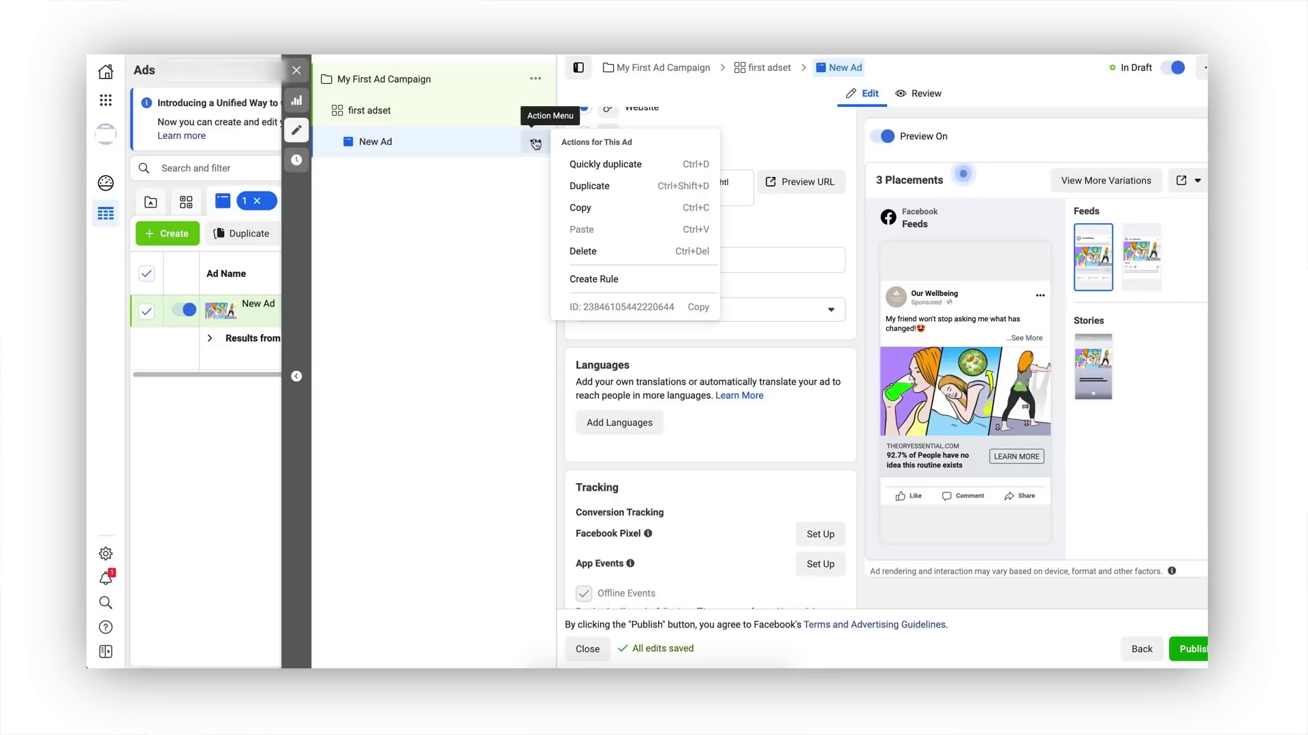
left_click(605, 188)
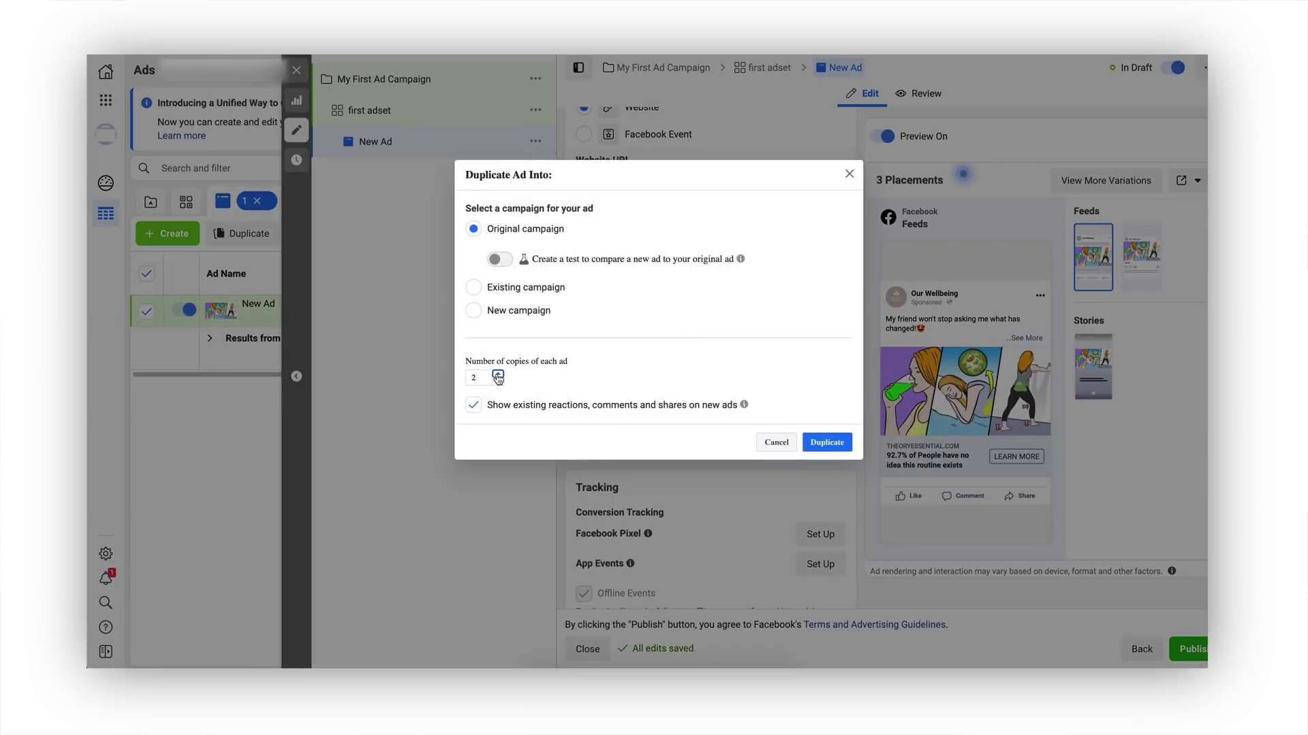
left_click(475, 409)
left_click(826, 442)
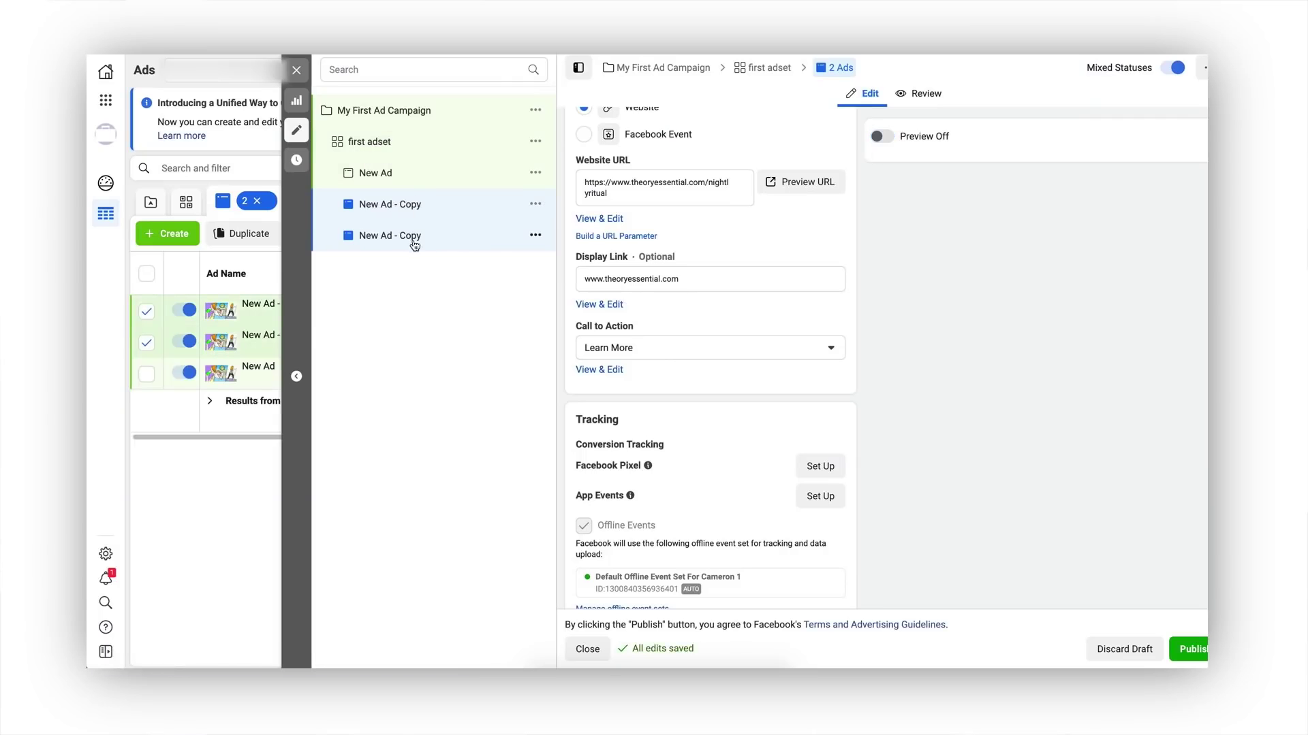
Rename the first duplicated ad as New Ad - 2
left_click(439, 204)
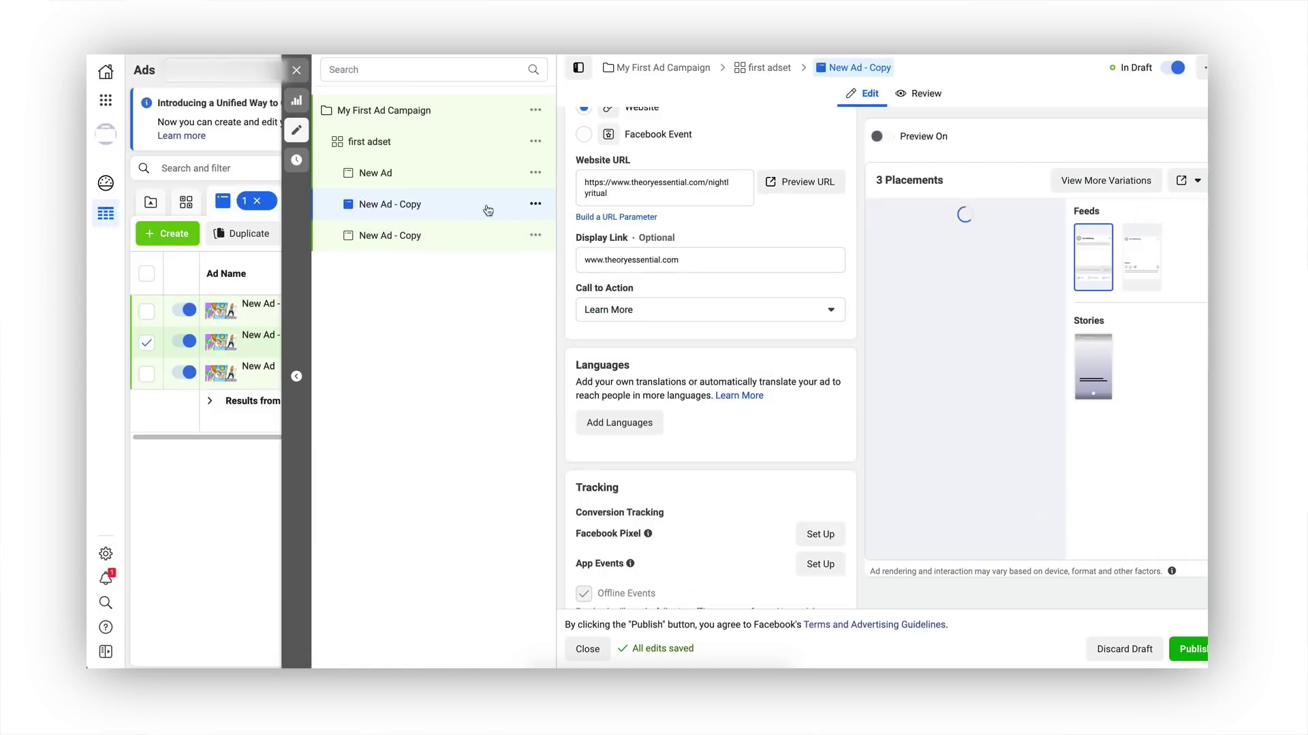
double_click(651, 149)
type("2")
Replace the image in New Ad - 2 with an upload of dandaasilva3.jpg, applied to all placements without cropping
scroll(717, 198, "down", 7)
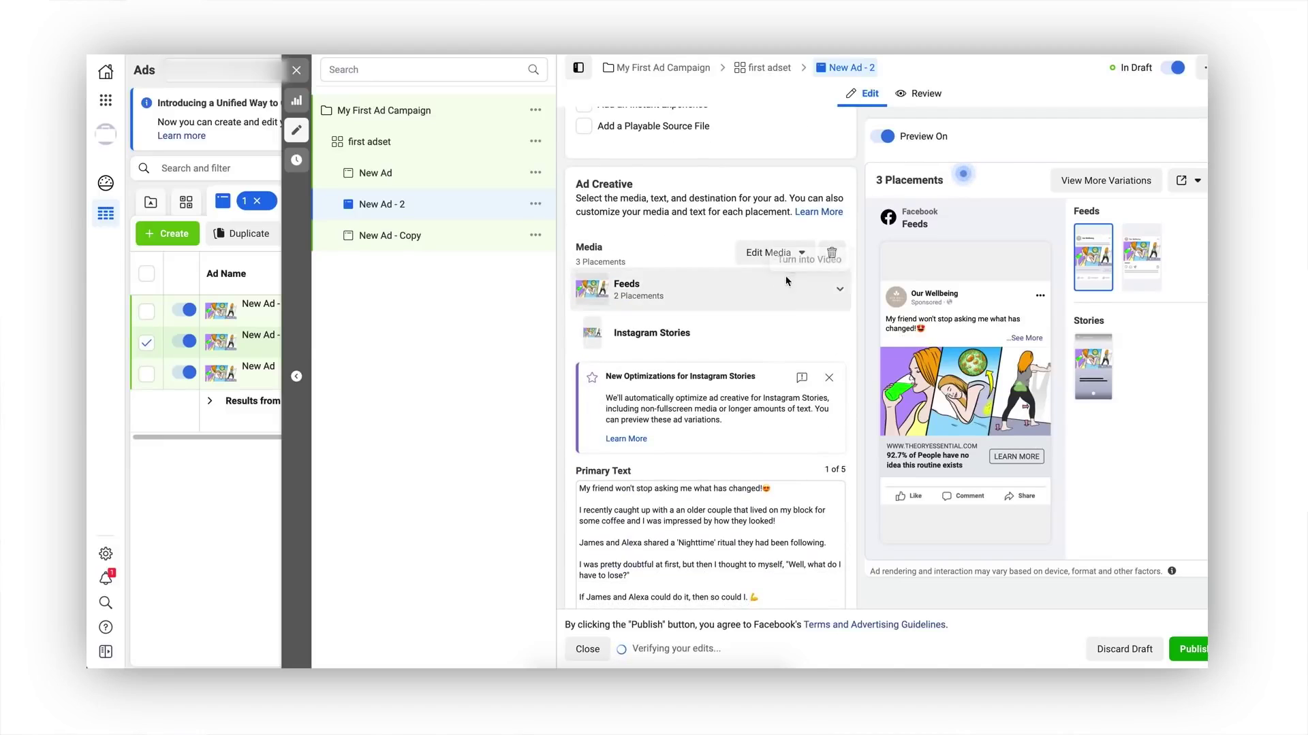
left_click(784, 254)
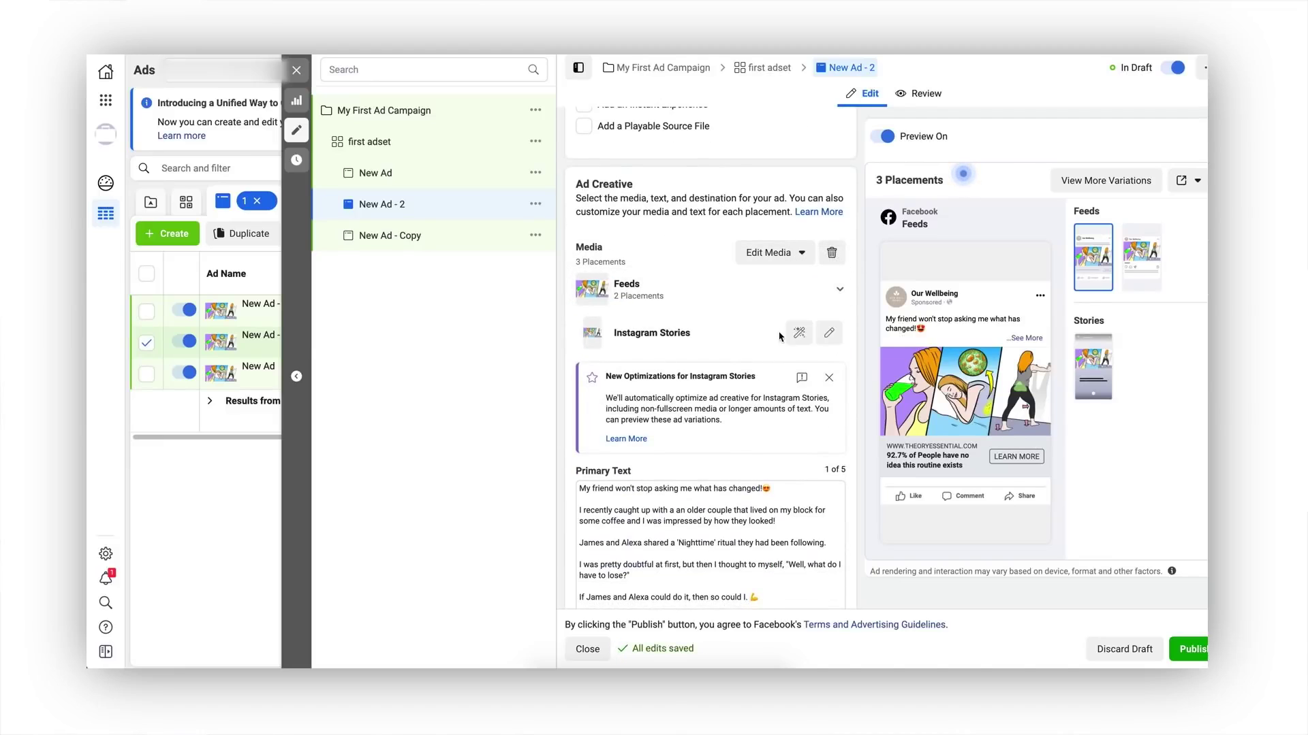
left_click(833, 253)
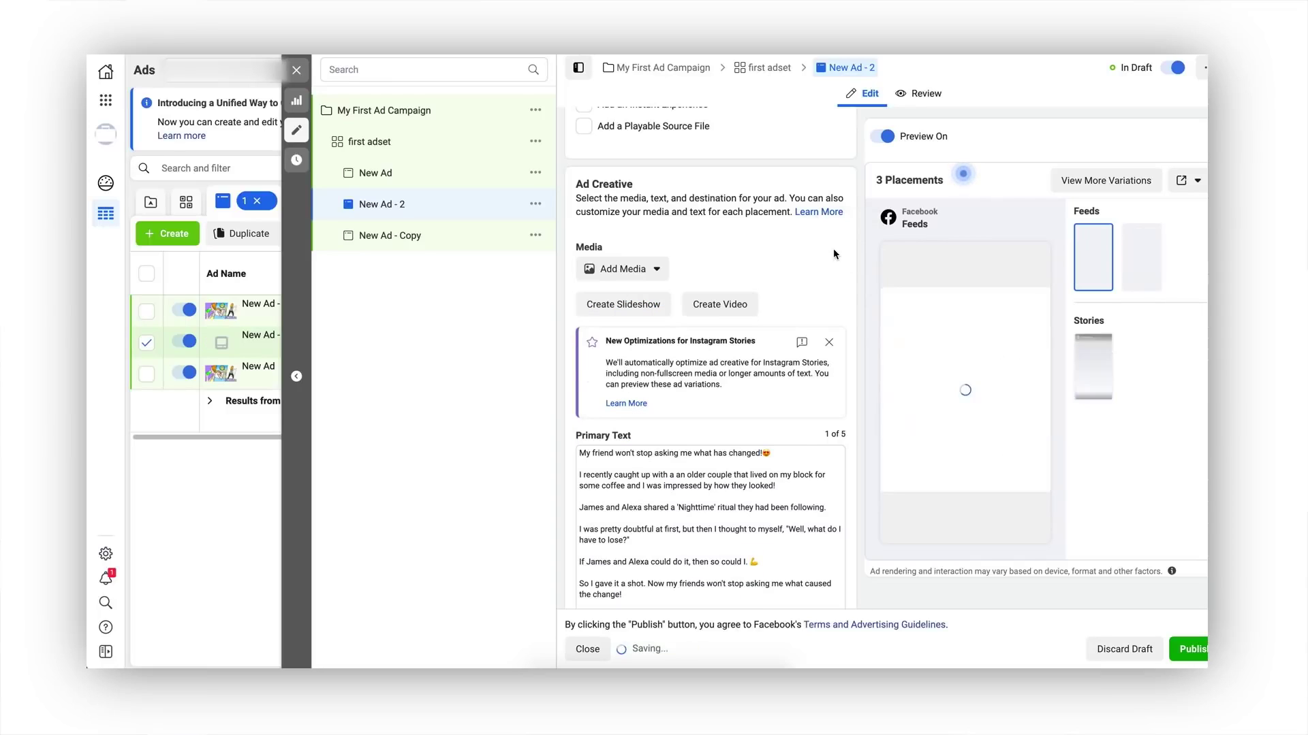
left_click(638, 273)
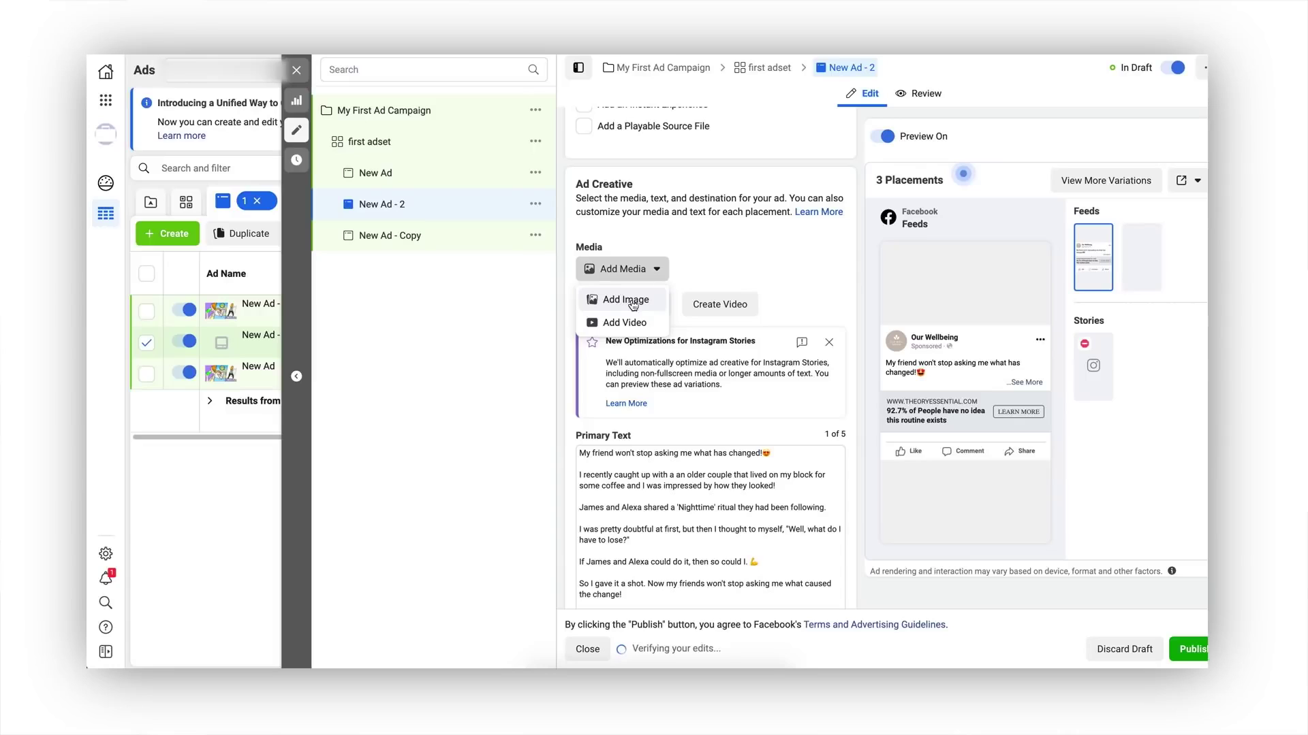
left_click(621, 301)
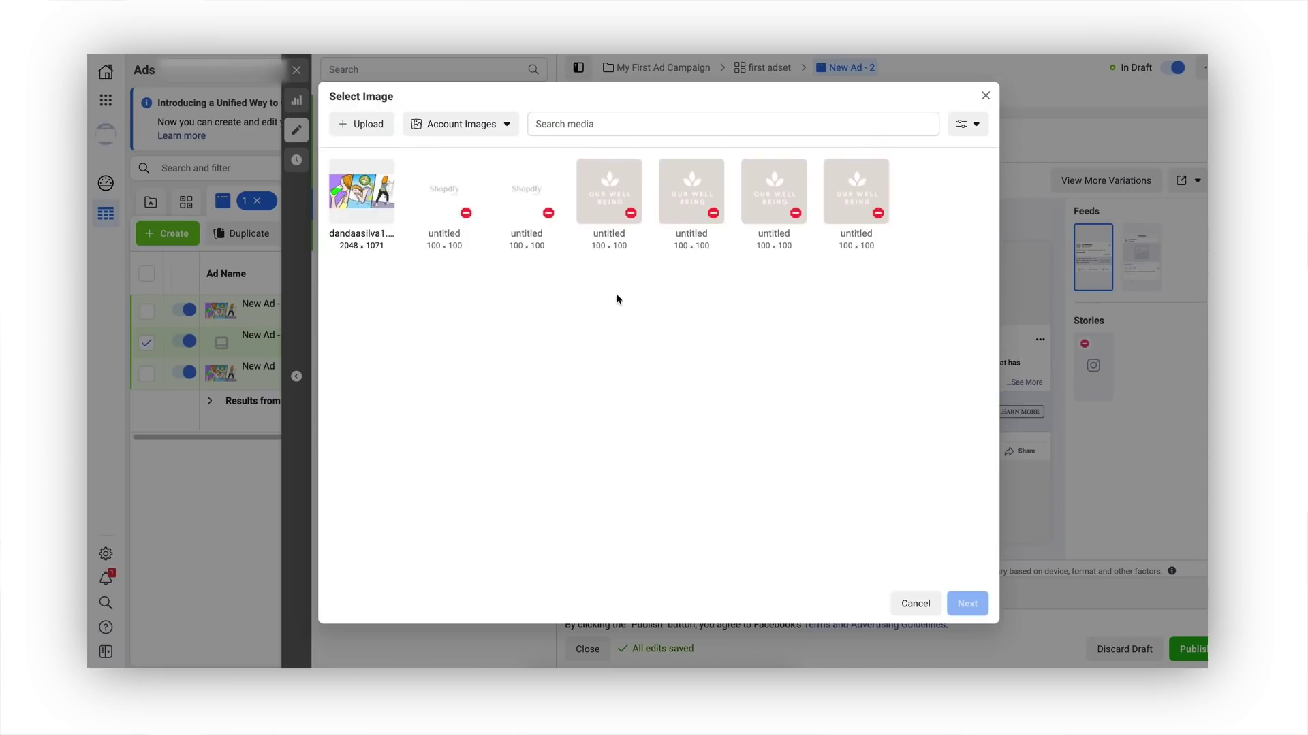
left_click(359, 124)
left_click(557, 113)
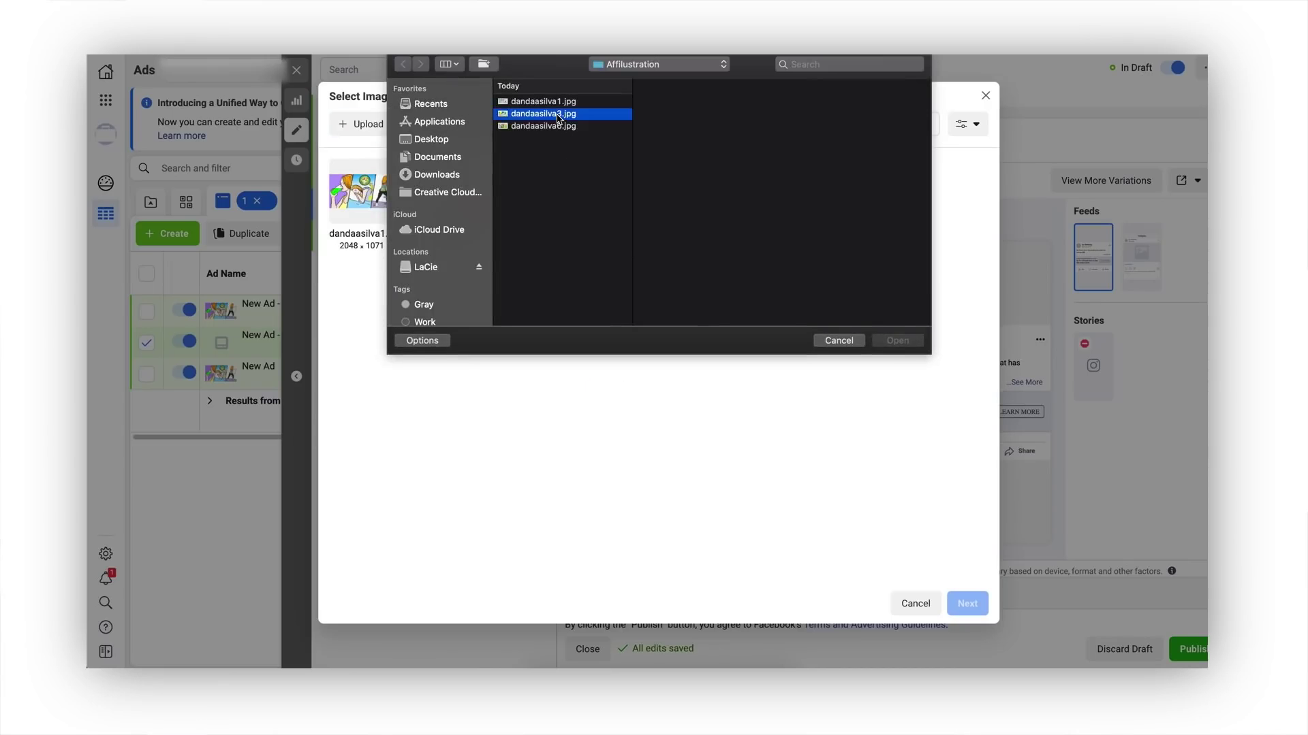
double_click(557, 115)
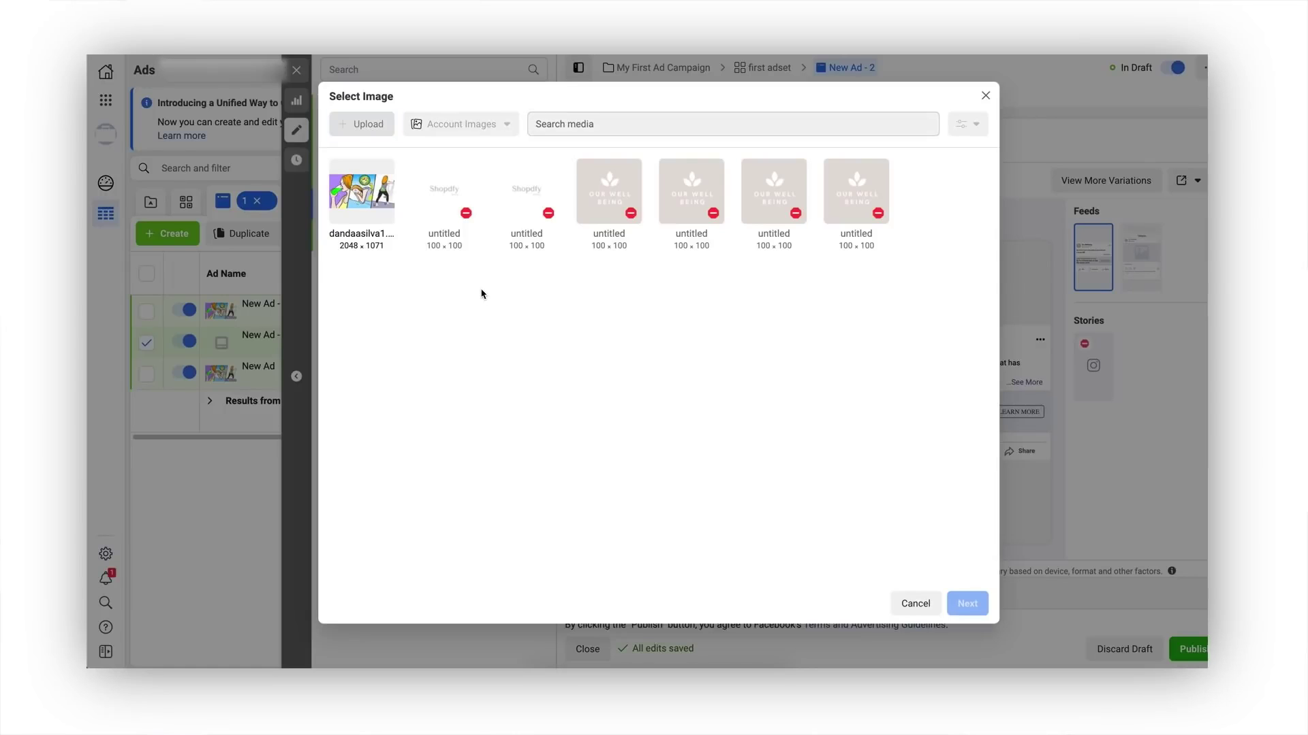
left_click(960, 602)
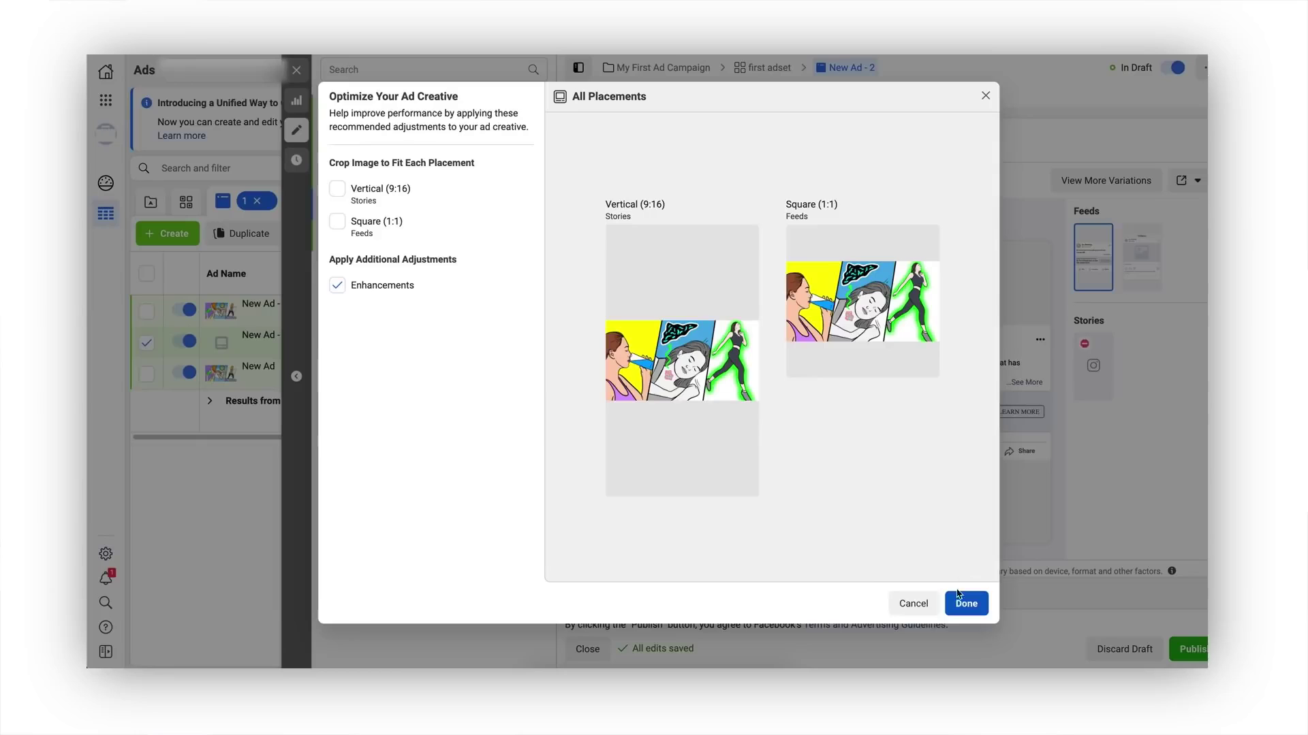
left_click(965, 604)
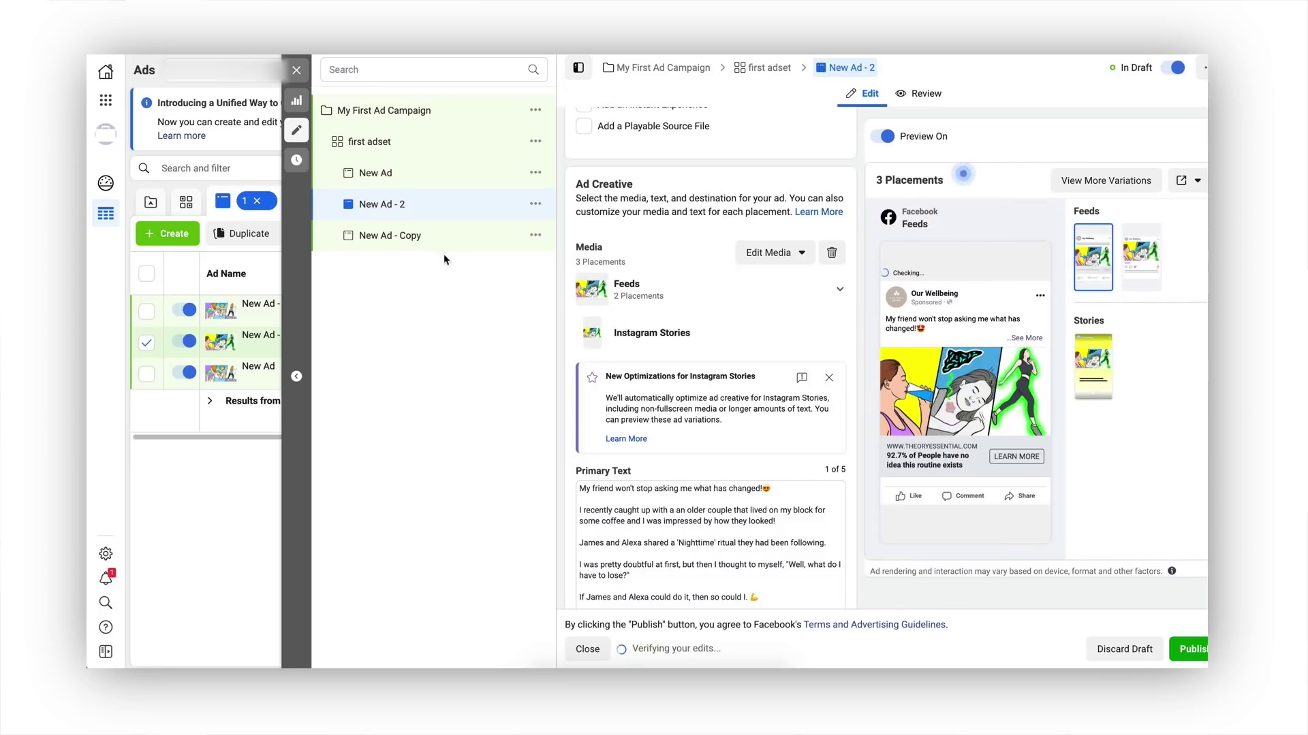
Rename the remaining duplicated ad as New Ad - 3
left_click(425, 242)
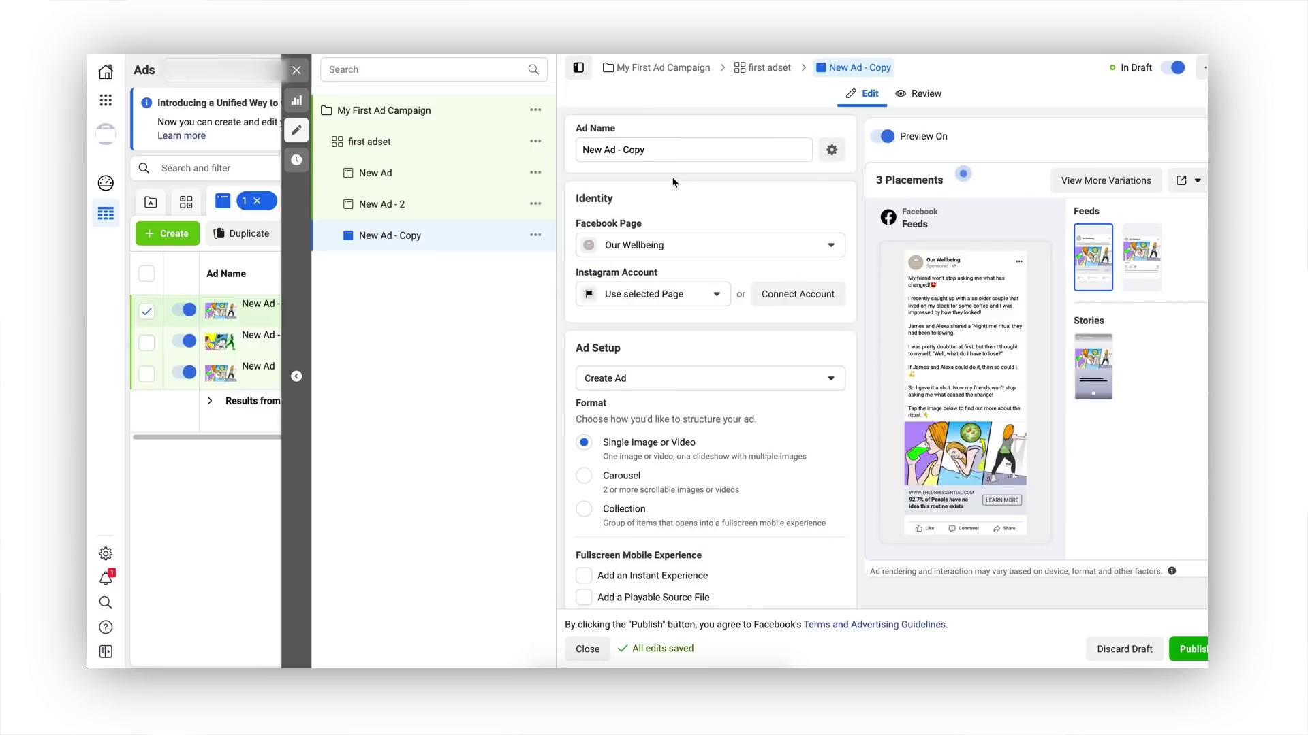
left_click(642, 151)
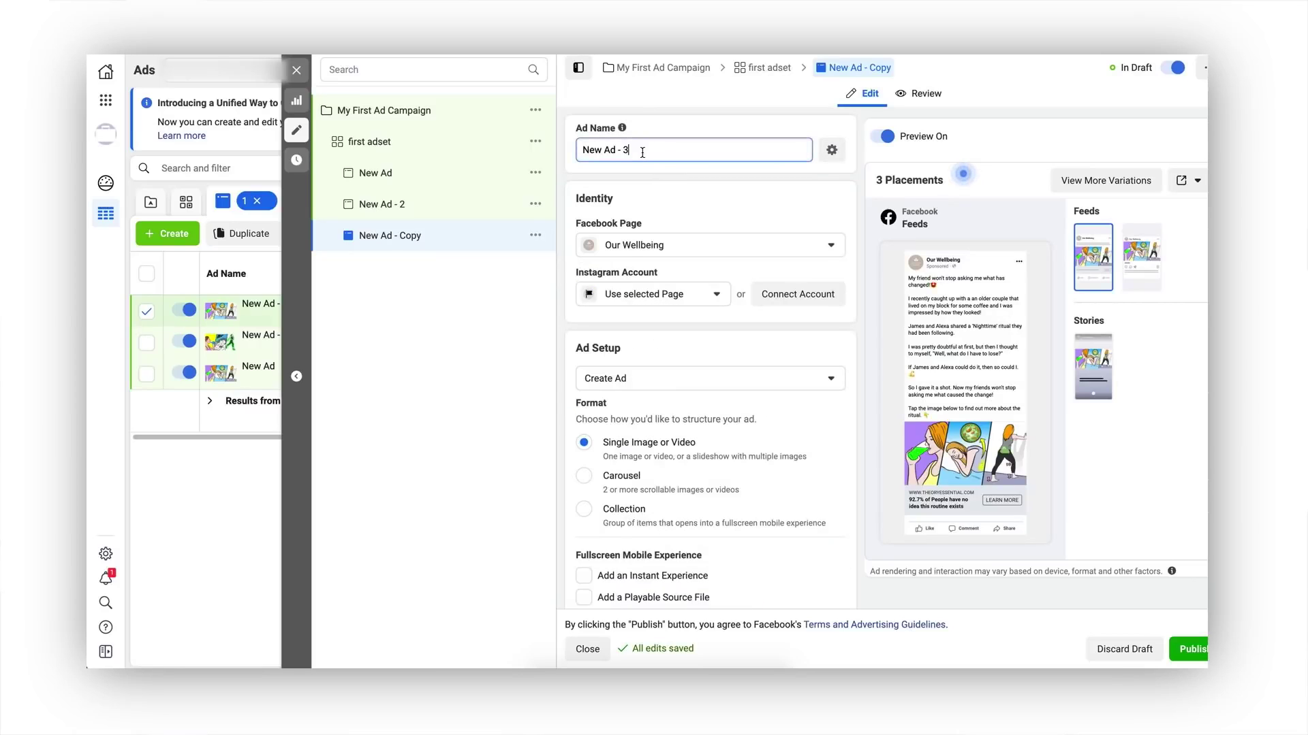
type("3")
Replace the image in New Ad - 3 with an upload of dandaasilva6.jpg, applied to all placements without cropping
scroll(657, 175, "down", 7)
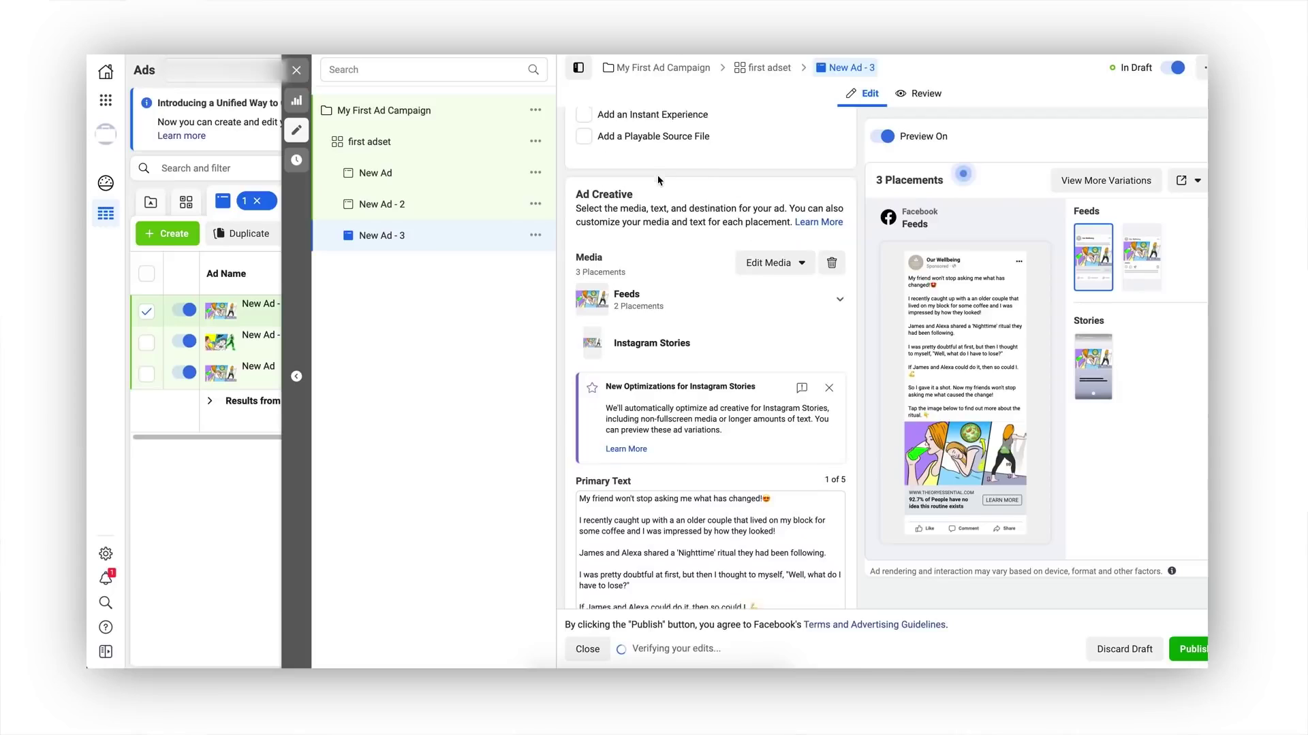
left_click(832, 252)
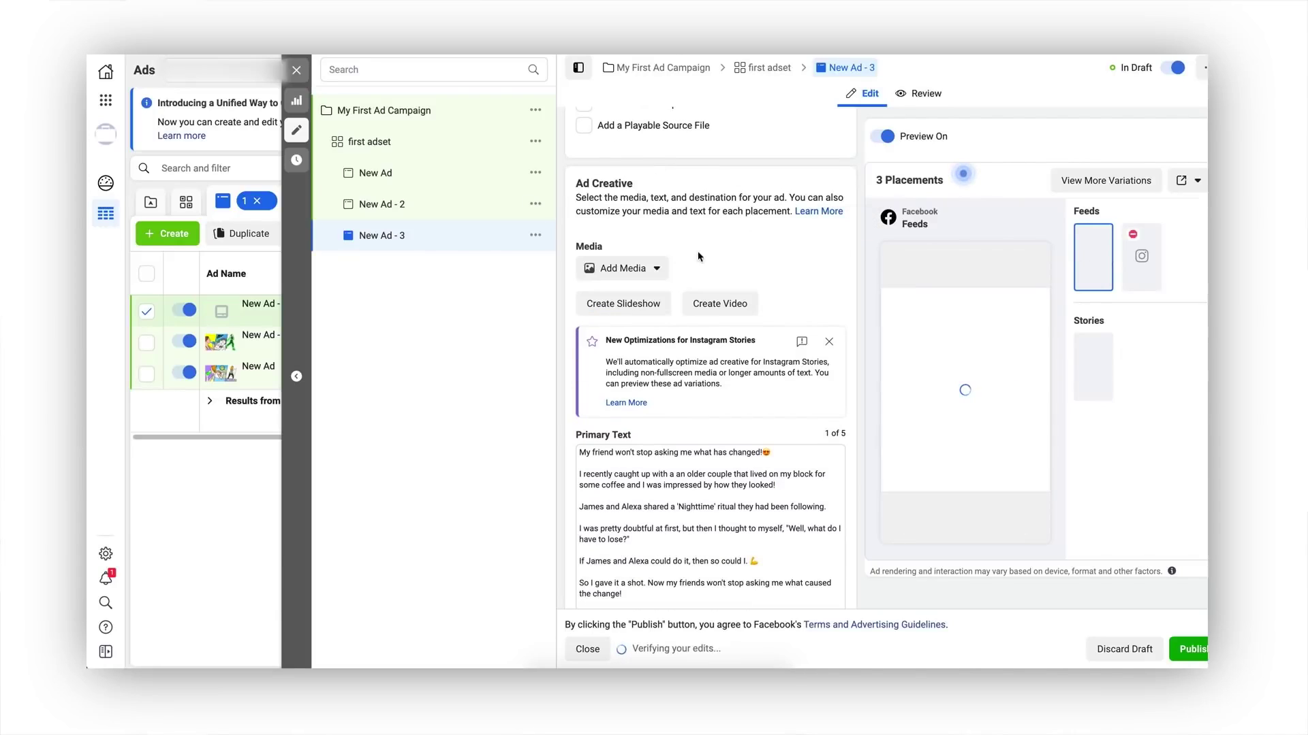
left_click(638, 269)
left_click(623, 301)
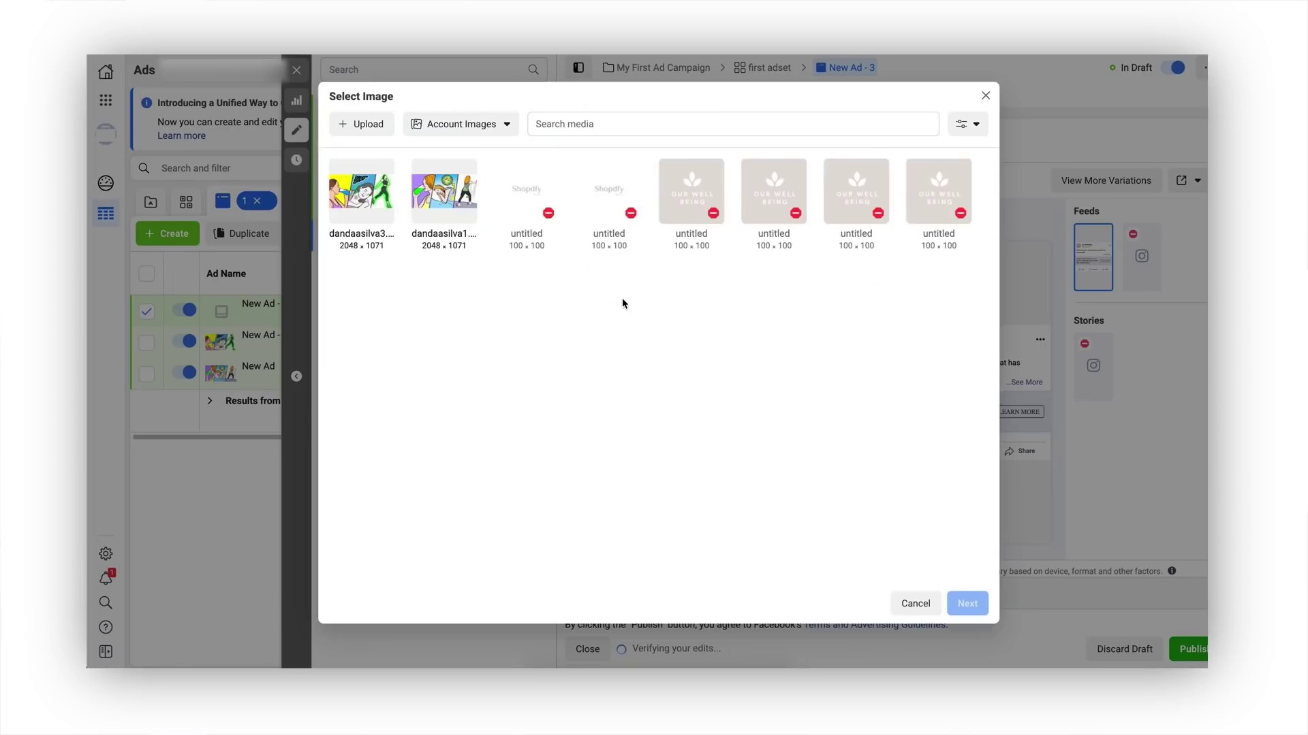
left_click(369, 122)
left_click(548, 128)
double_click(548, 128)
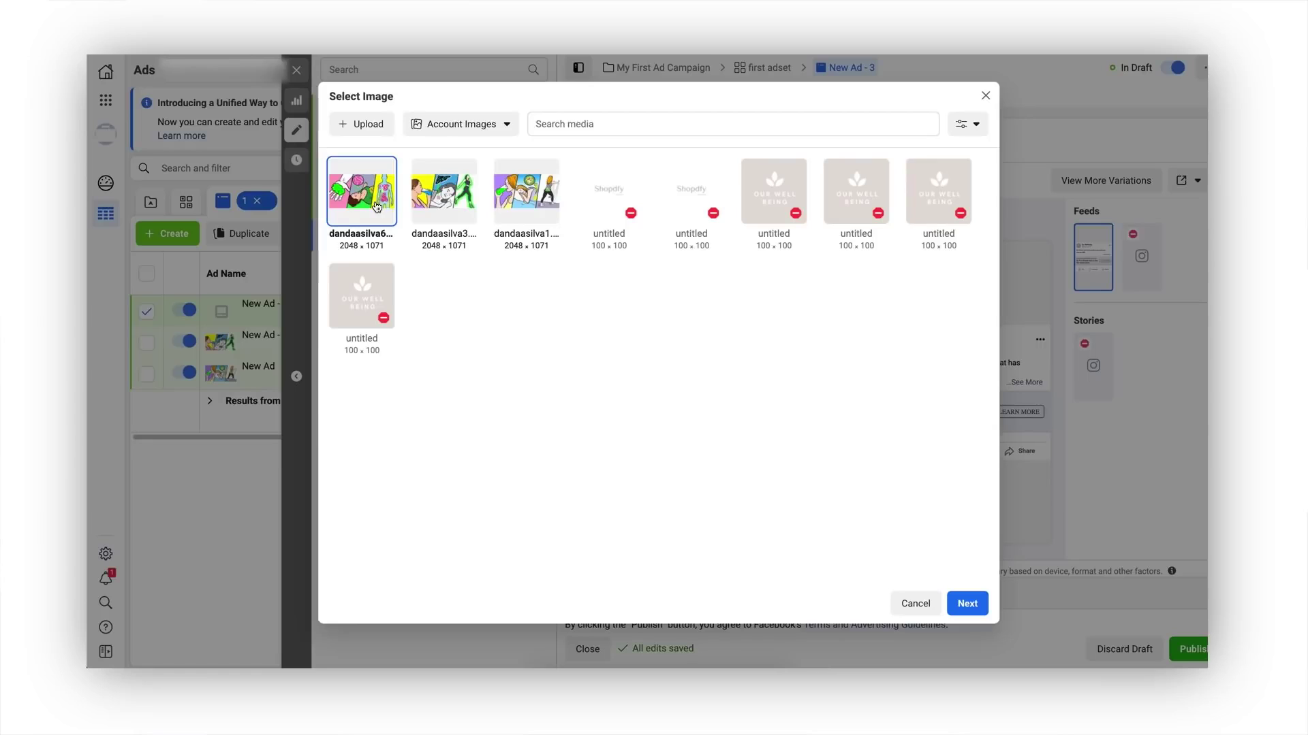
left_click(967, 604)
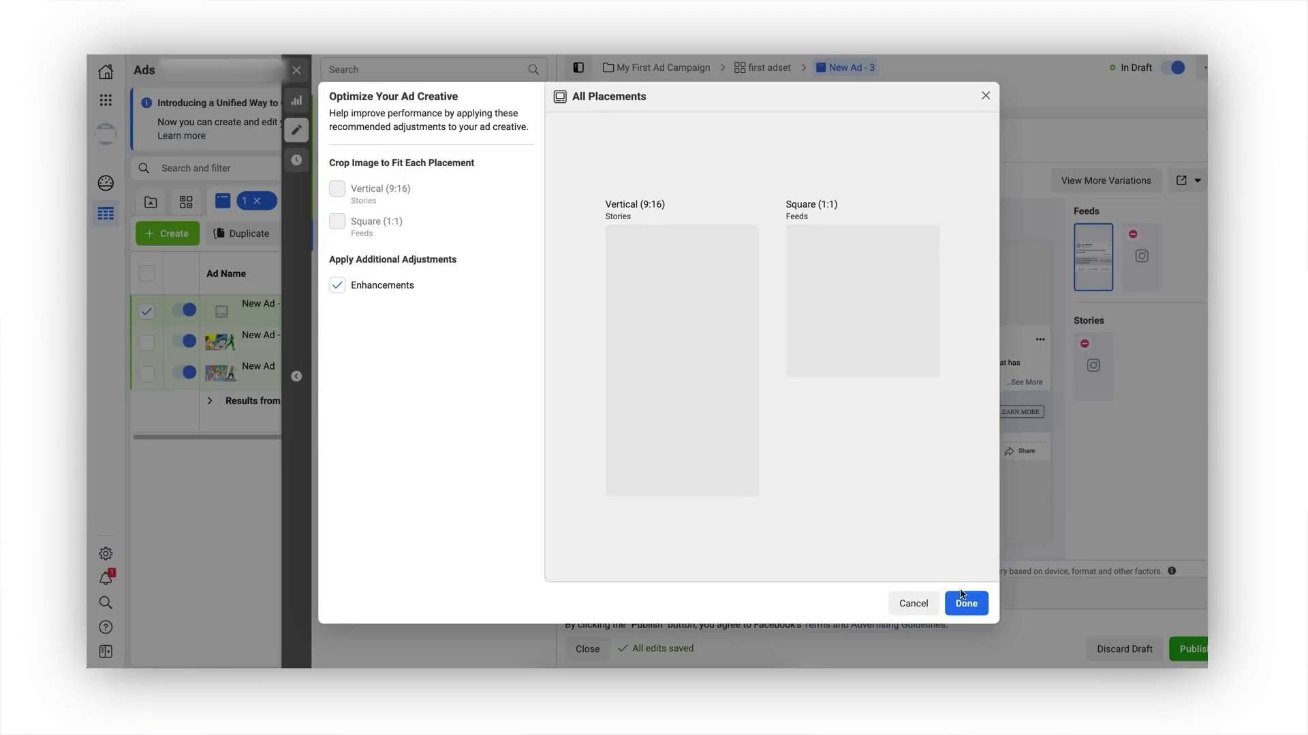
left_click(964, 604)
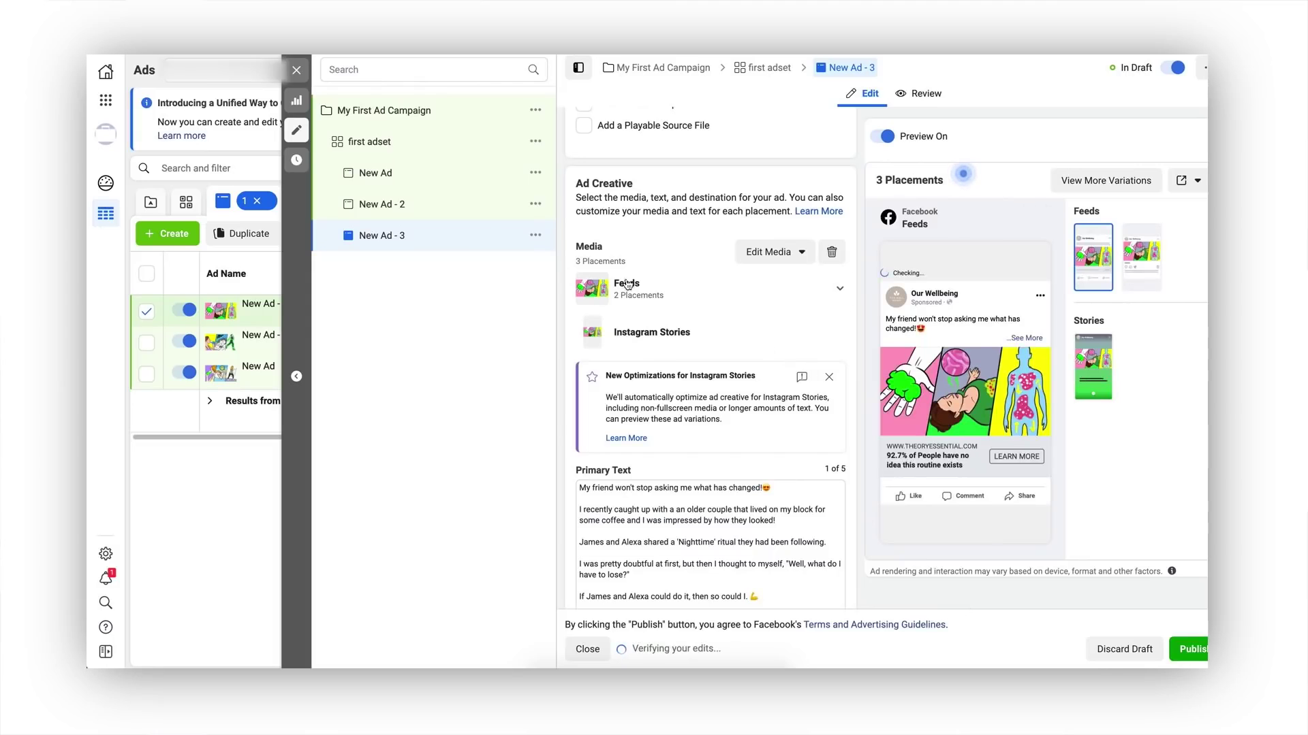
Review New Ad, New Ad - 2 and New Ad - 3, comparing their images and checking the primary text and headline of New Ad - 3
left_click(416, 178)
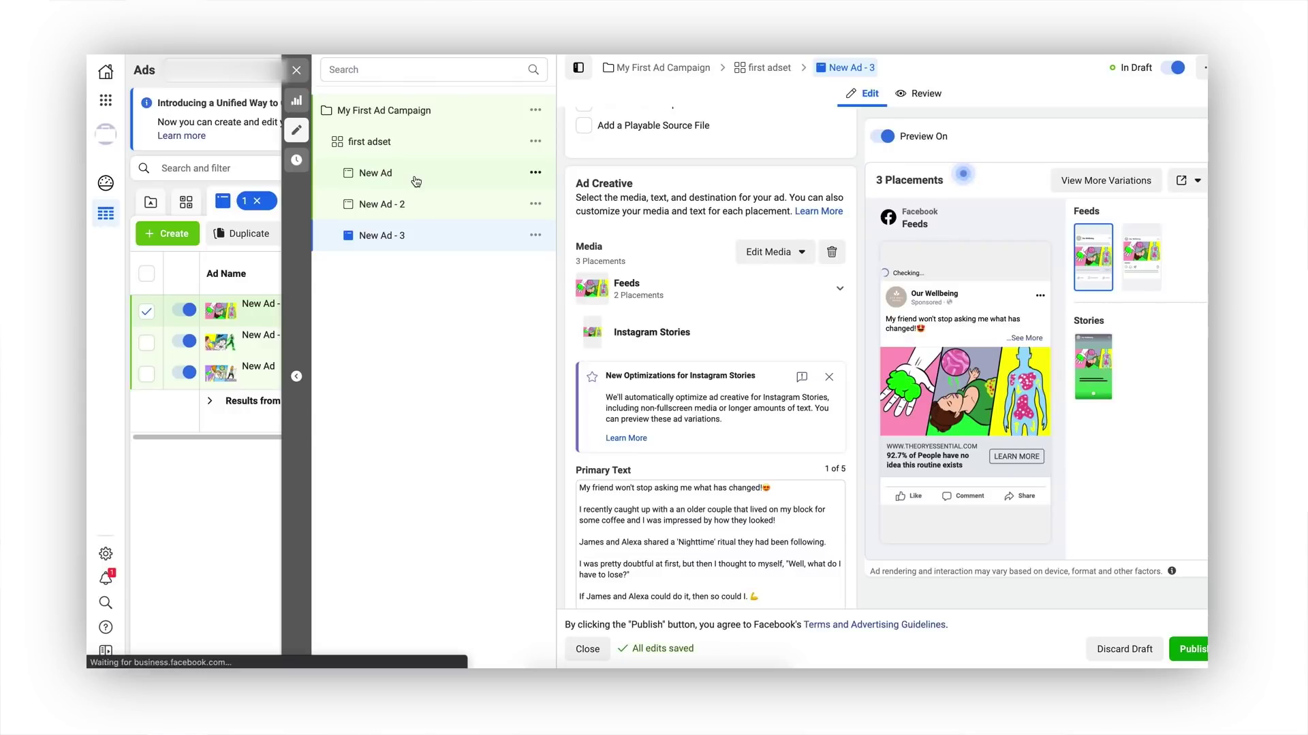
left_click(426, 207)
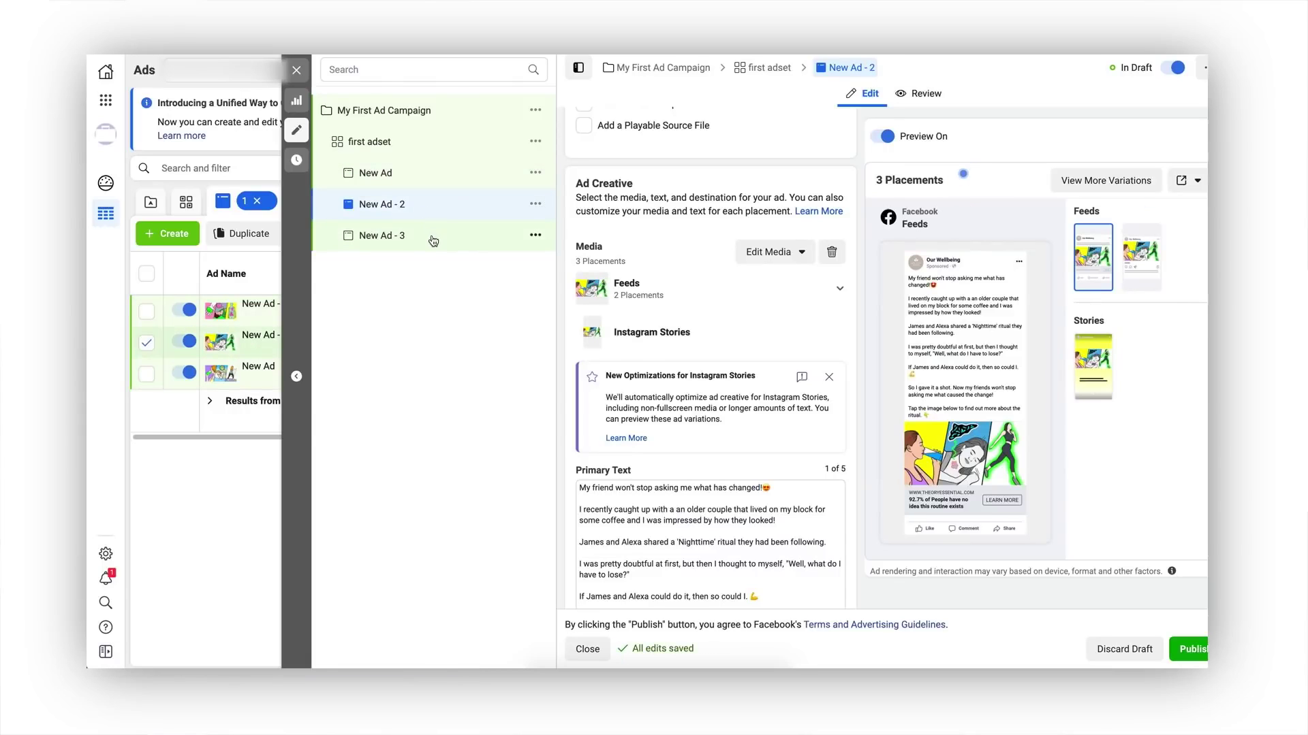
mouse_move(1027, 456)
left_click(411, 236)
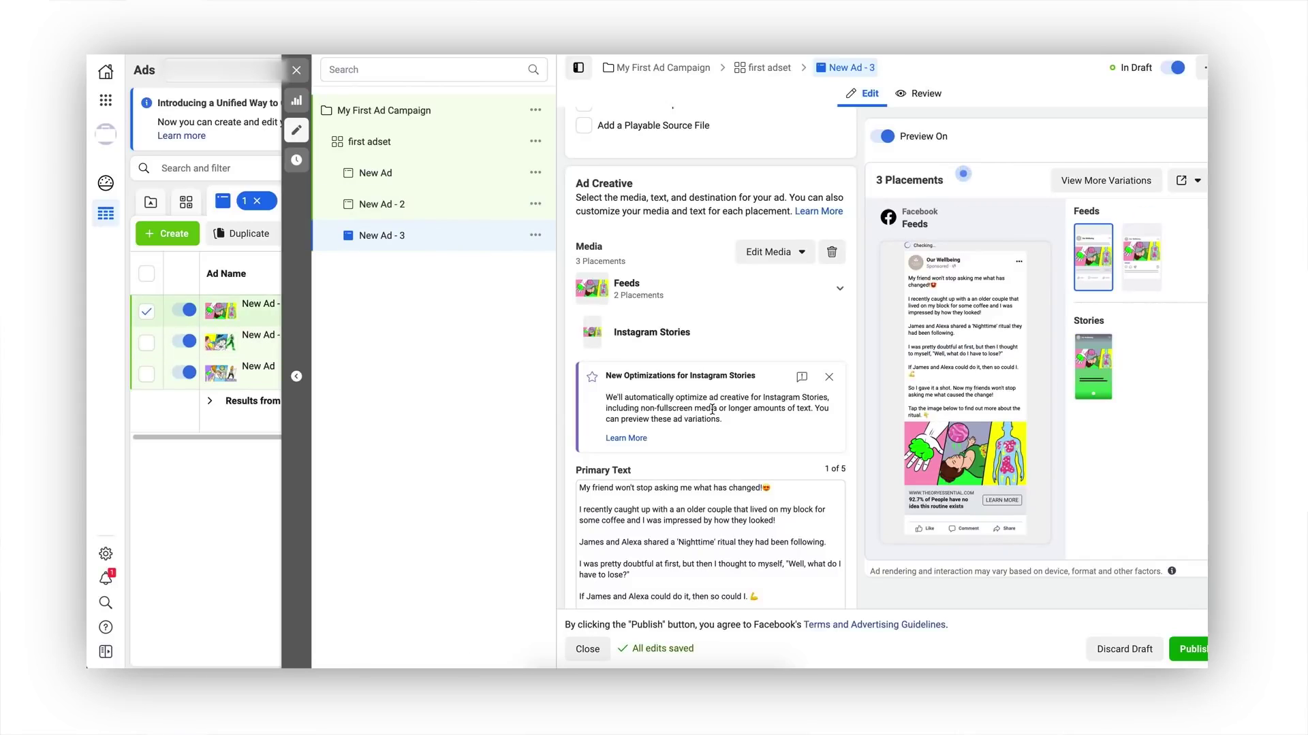
scroll(714, 414, "down", 7)
scroll(714, 414, "up", 3)
scroll(712, 414, "up", 6)
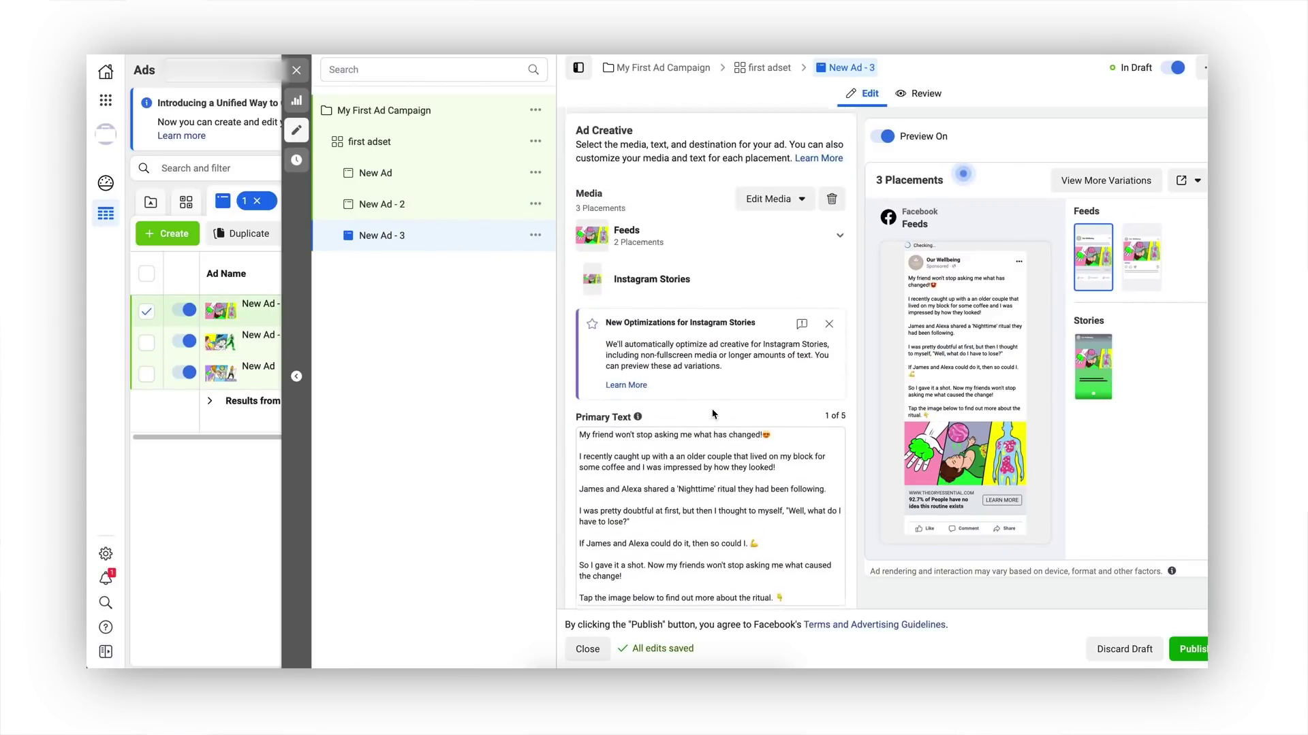
scroll(712, 412, "down", 6)
scroll(712, 409, "down", 3)
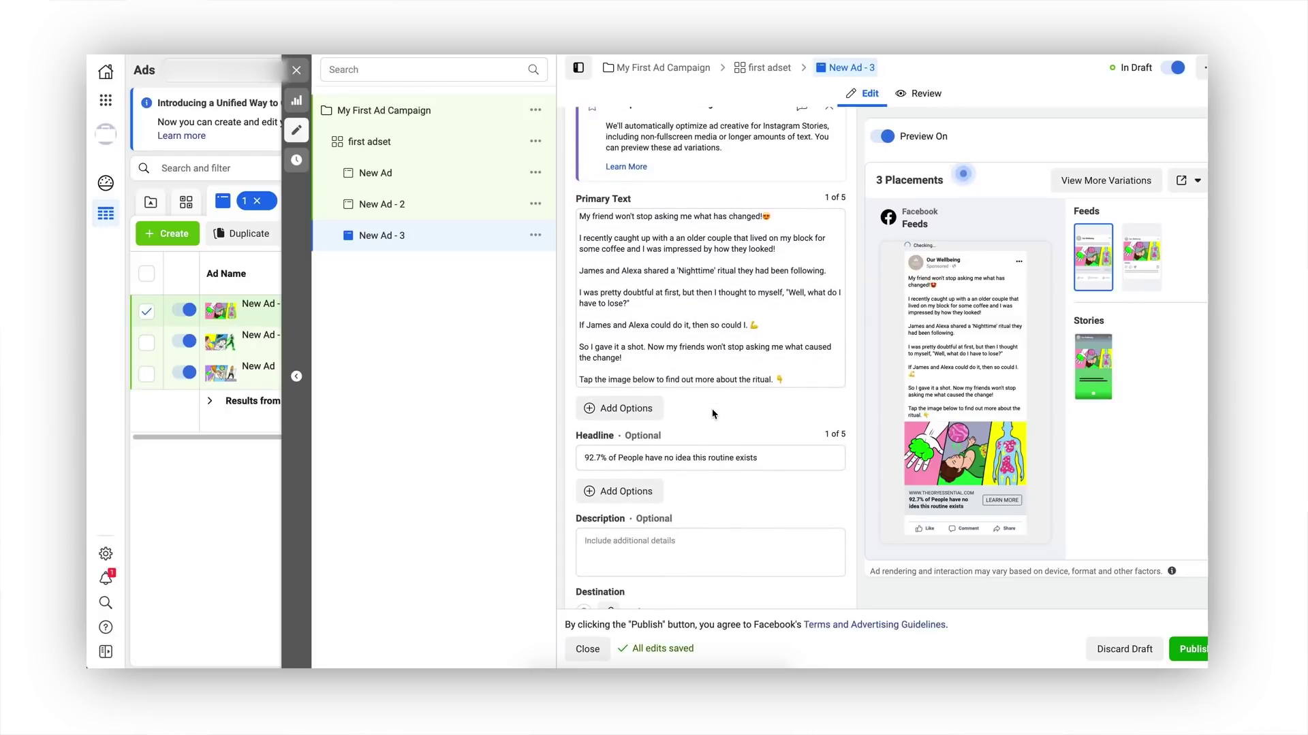
scroll(712, 410, "up", 4)
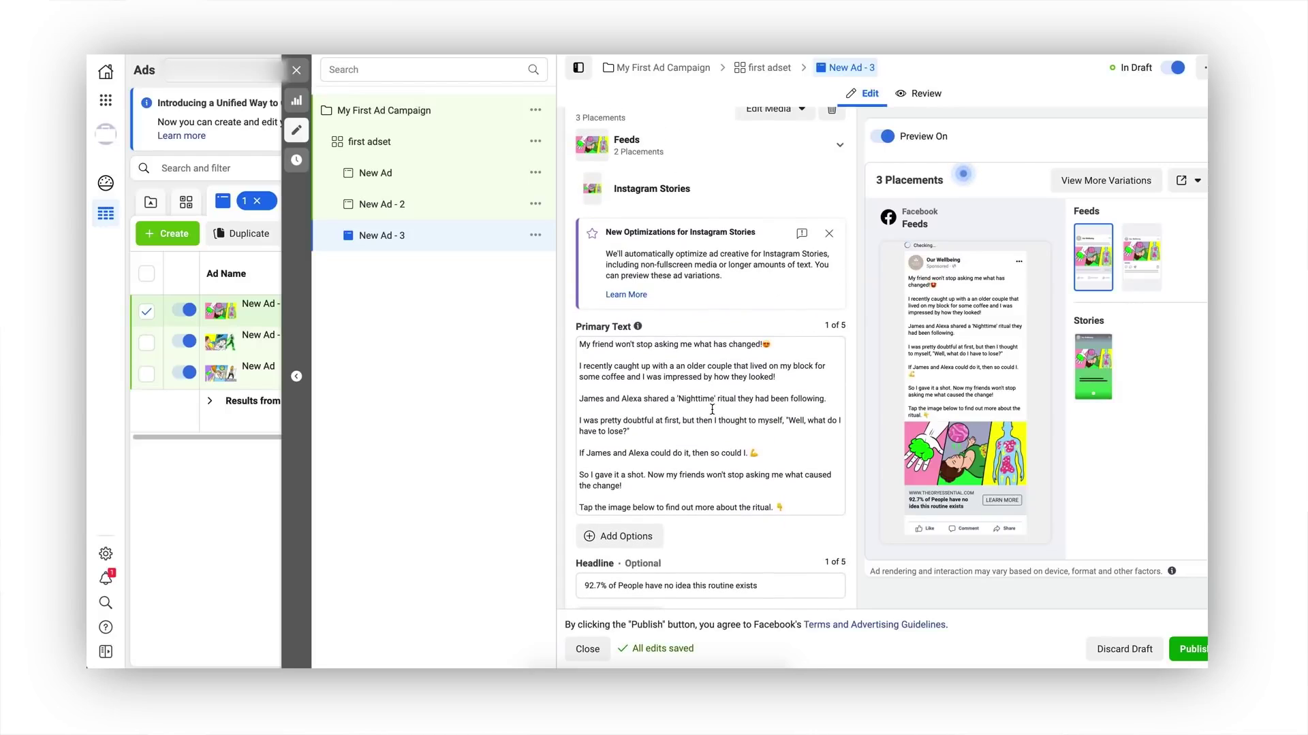